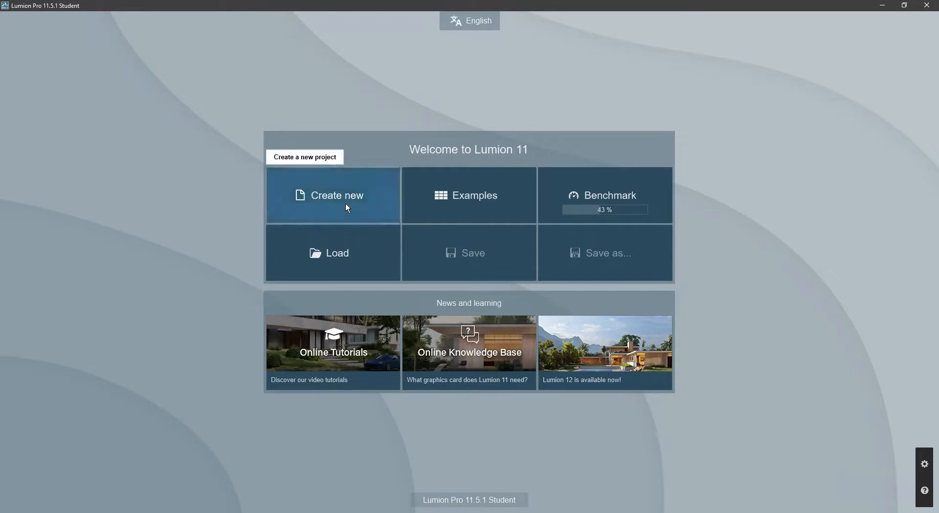
- Create a new project from the grassy landscape scene surrounded by trees
left_click(330, 198)
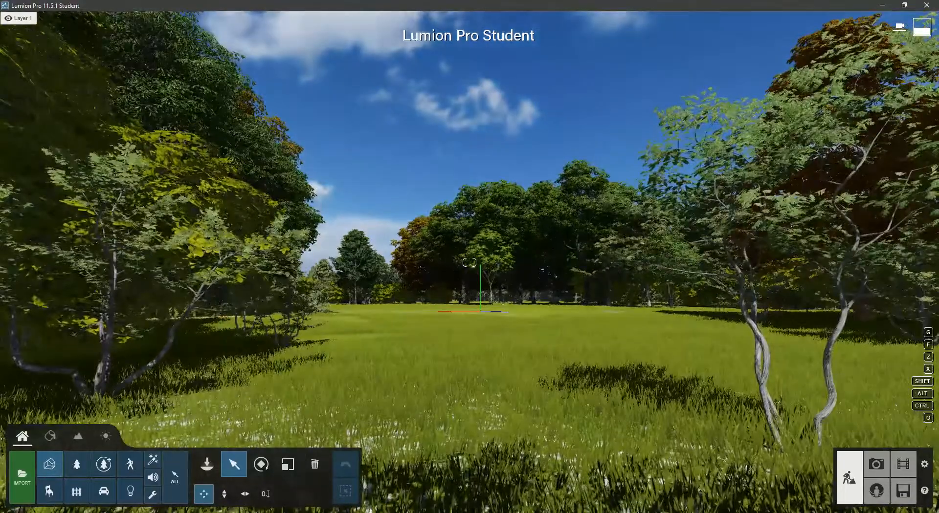
key("w")
right_click_drag(470, 263, 507, 311)
key("q")
key("w")
key("w")
mouse_move(591, 340)
right_mouse_down()
mouse_move(576, 331)
mouse_move(240, 338)
mouse_move(348, 353)
mouse_move(332, 356)
right_mouse_up()
key("w")
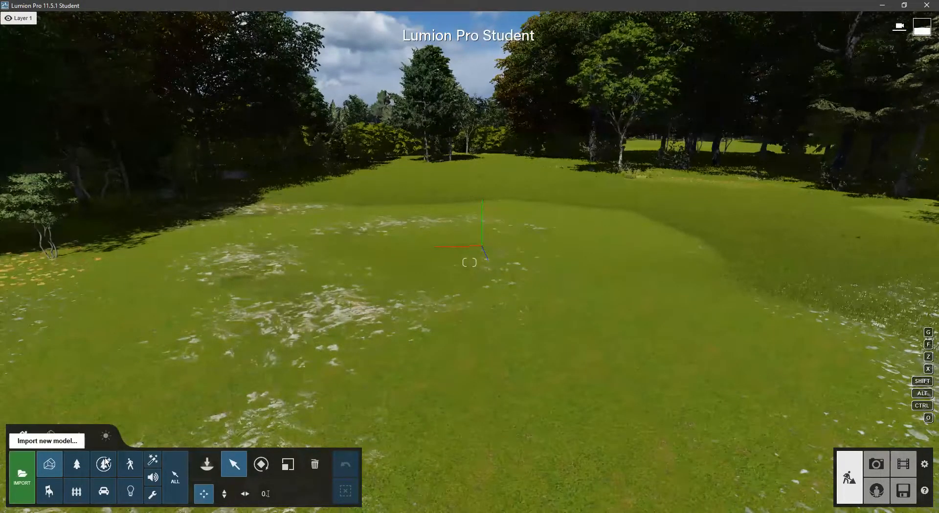
- Import Tutorial.dae as a new model named Tutorial in the Main category folder
left_click(23, 475)
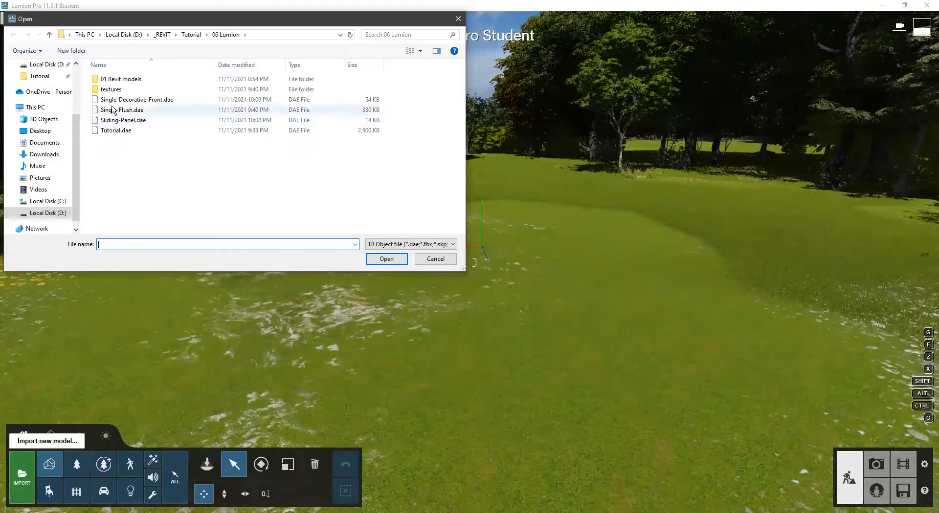
left_click(123, 130)
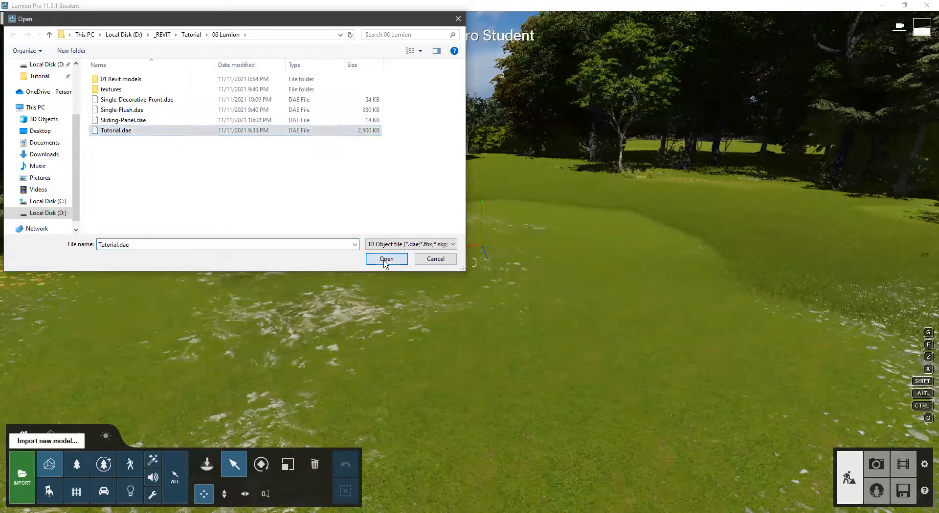
left_click(386, 260)
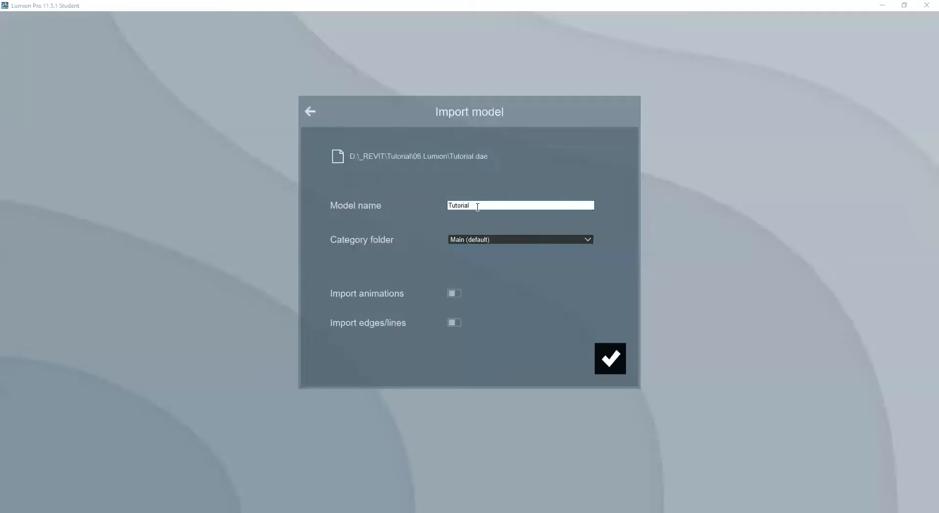
left_click(612, 362)
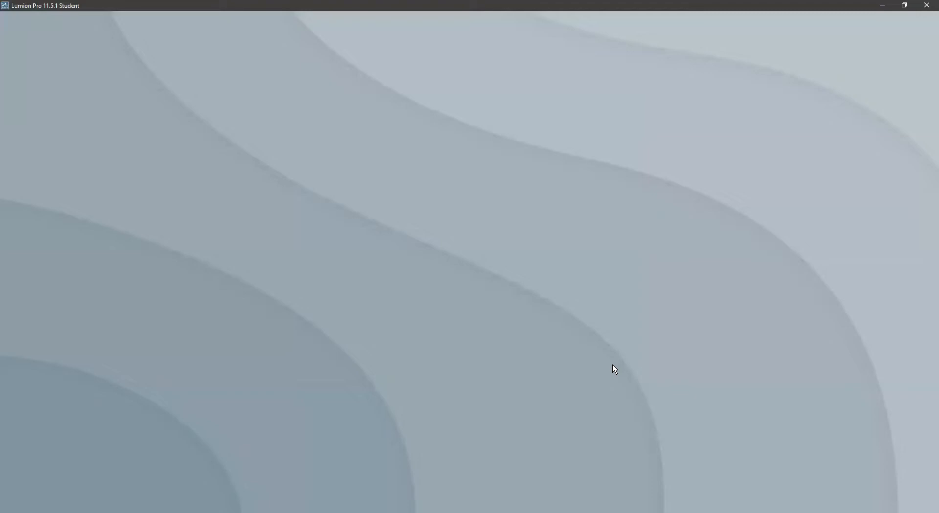
- Place the imported house model on the open grass in the middle of the clearing
scroll(451, 254, "down", 5)
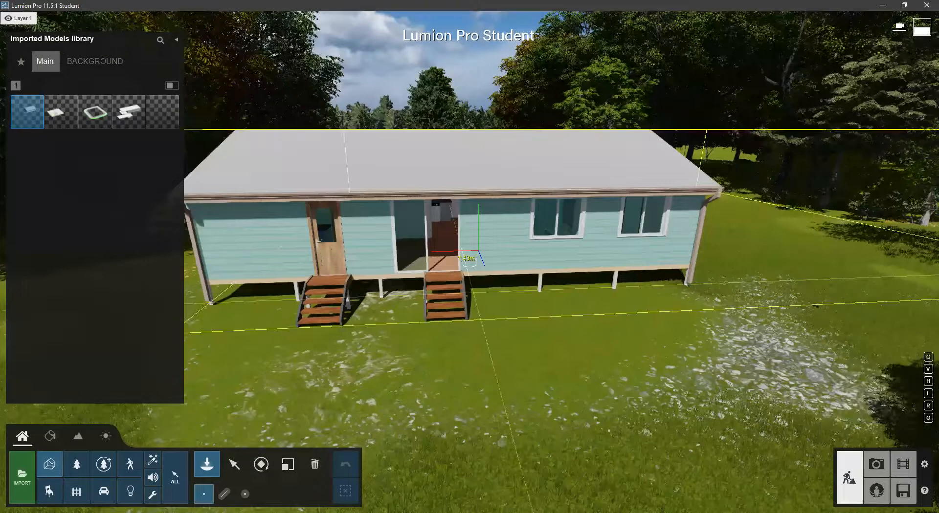
scroll(489, 298, "up", 5)
scroll(514, 297, "down", 5)
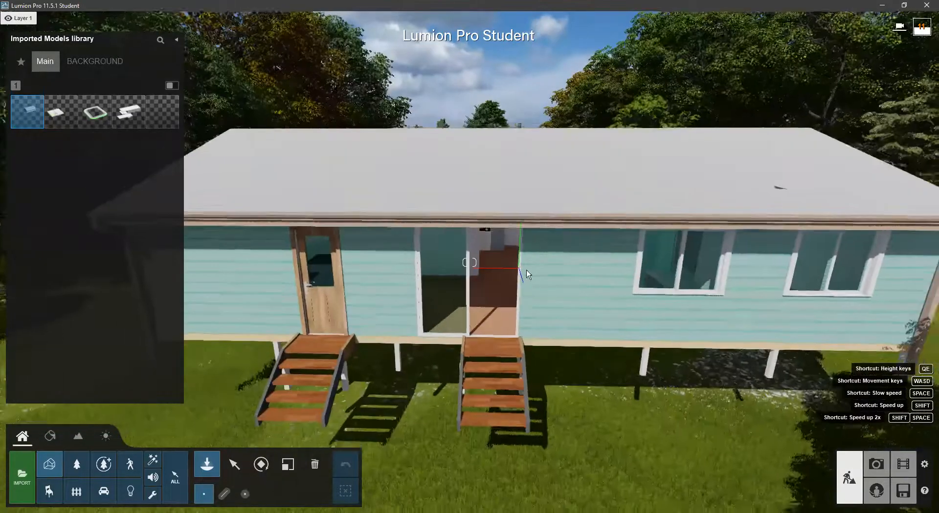
scroll(517, 290, "up", 3)
scroll(517, 237, "down", 3)
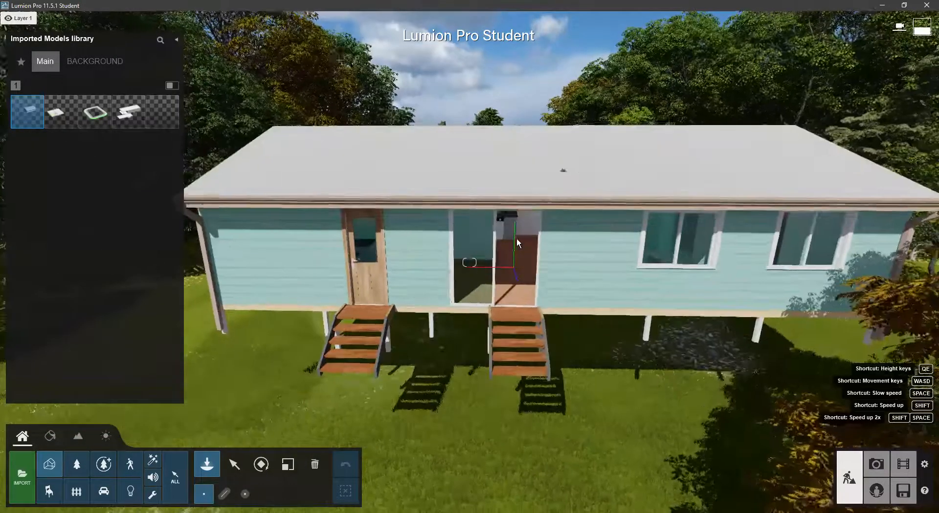
scroll(478, 230, "down", 5)
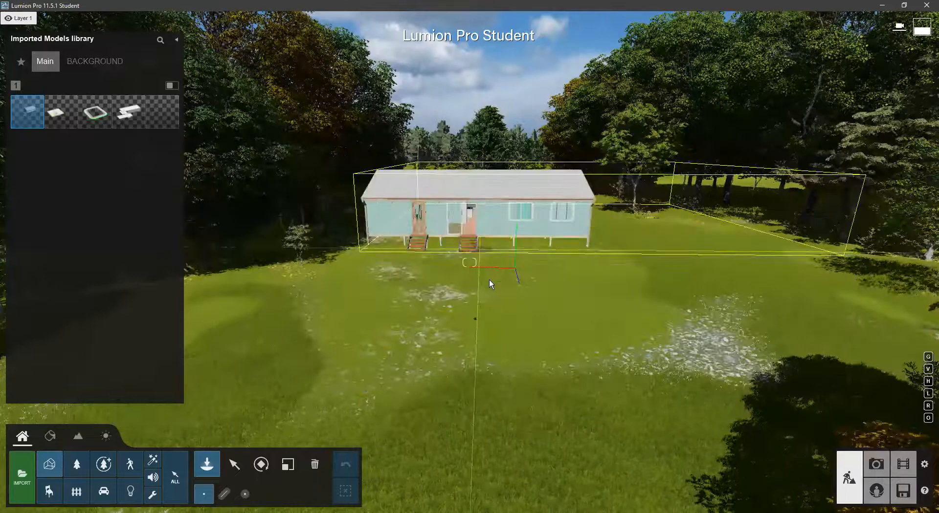
scroll(489, 294, "up", 5)
scroll(490, 290, "down", 1)
scroll(490, 293, "up", 2)
scroll(490, 297, "down", 2)
scroll(493, 299, "up", 2)
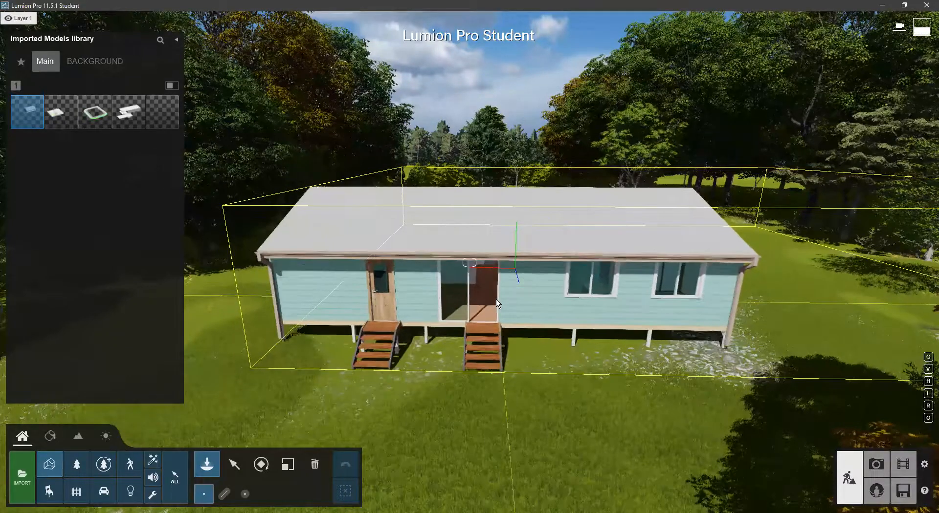
mouse_move(494, 303)
left_mouse_down()
mouse_move(457, 282)
mouse_move(485, 259)
mouse_move(538, 301)
mouse_move(503, 336)
mouse_move(484, 335)
mouse_move(497, 337)
mouse_move(508, 292)
mouse_move(500, 298)
left_mouse_up()
left_click(501, 294)
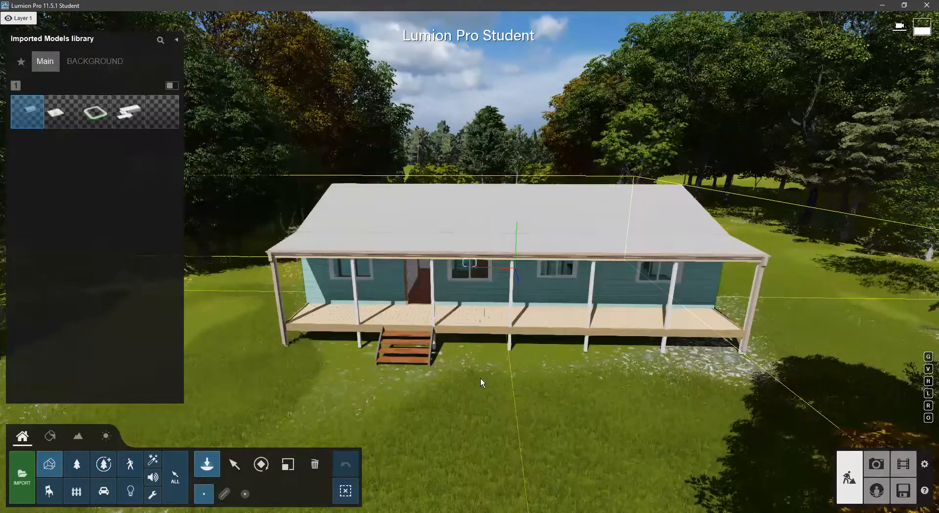
- Switch from placing to the Select tool and select the placed house
key("a")
key("w")
left_click(235, 474)
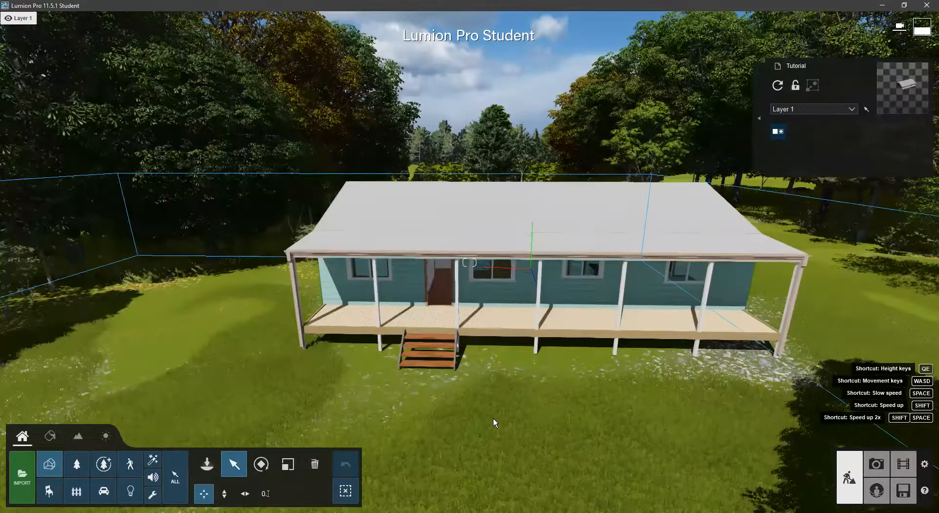
key("a")
key("w")
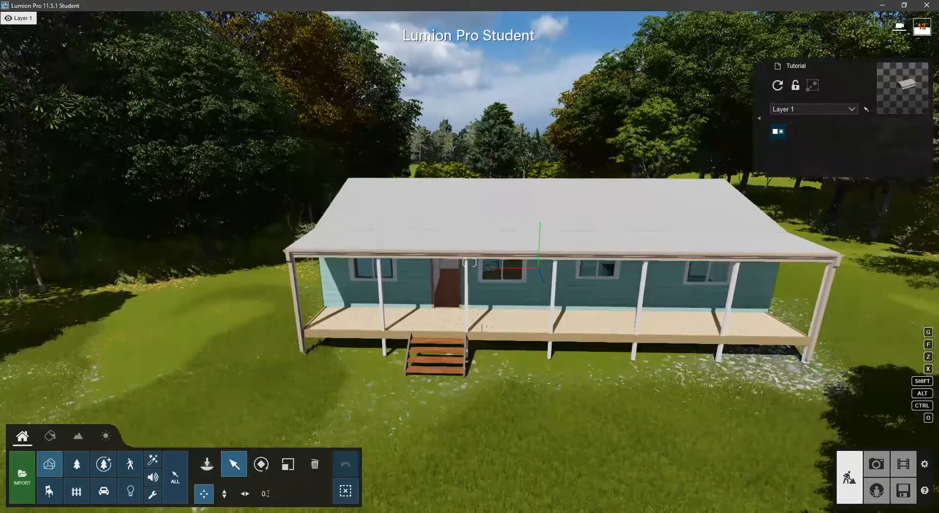
right_click_drag(470, 293, 490, 326)
key("a")
key("w")
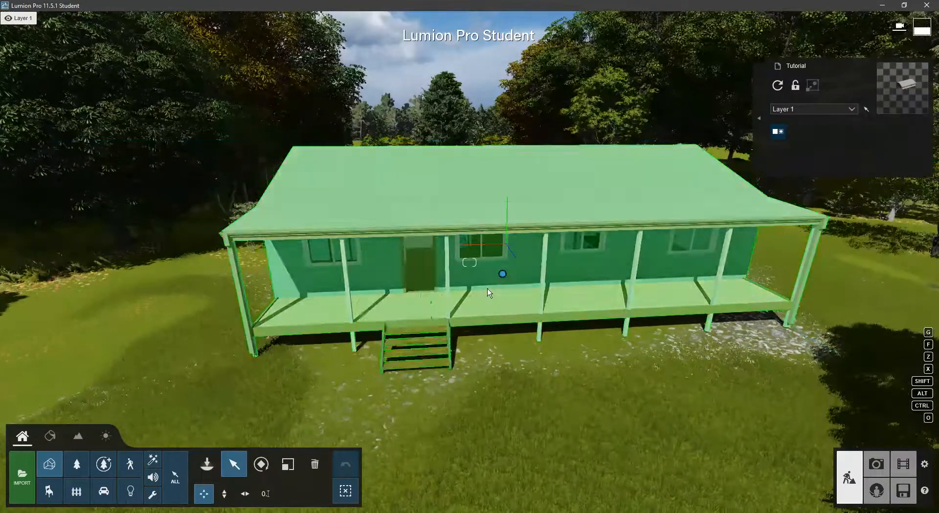
left_click(512, 270)
left_click(502, 275)
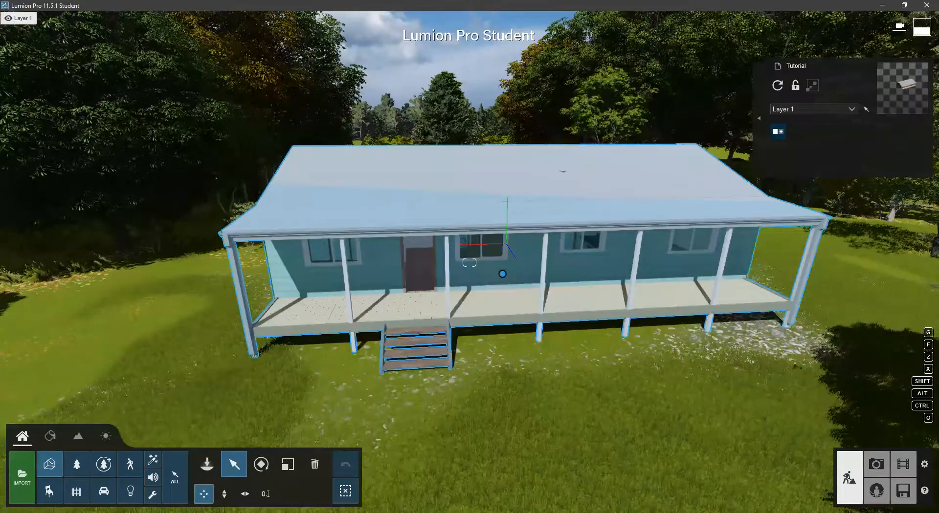
- Import Single-Decorative-Front.dae as a new model with its file name in the Main category folder
right_click_drag(428, 439, 470, 421)
key("w")
key("a")
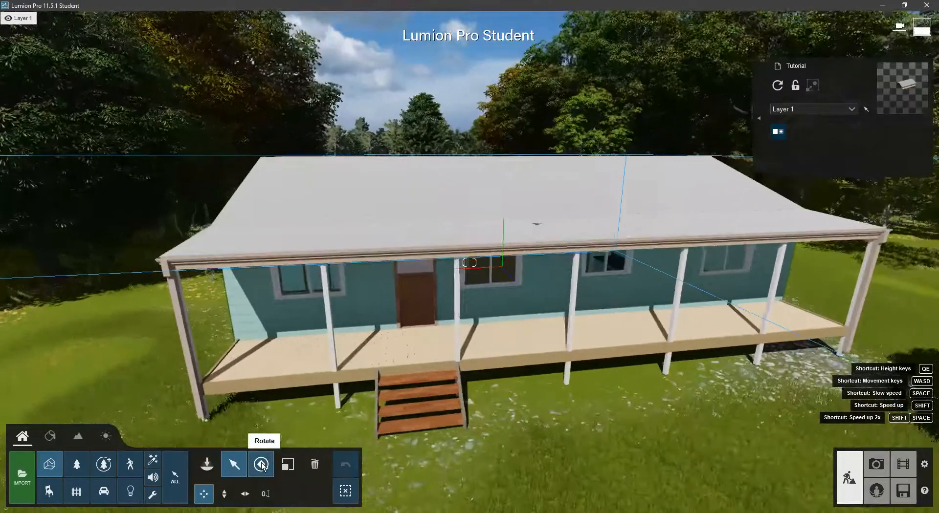
key("e")
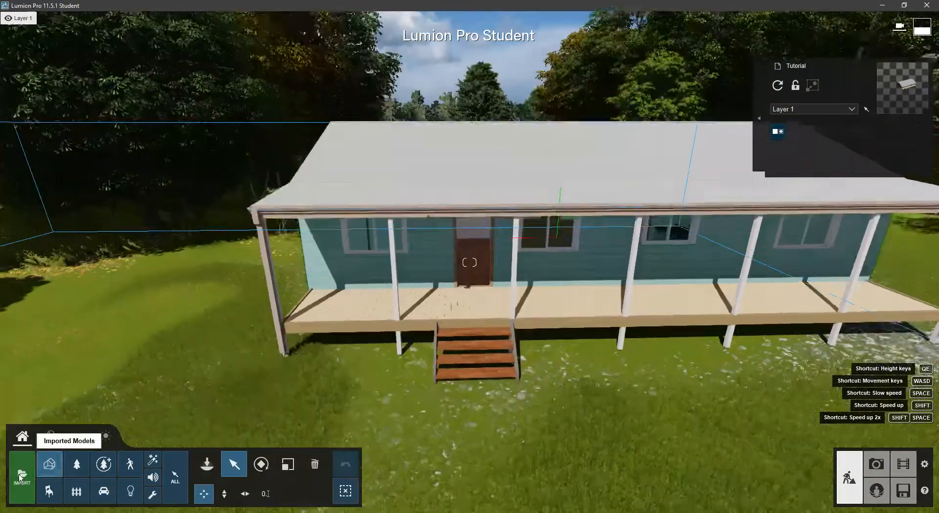
key("a")
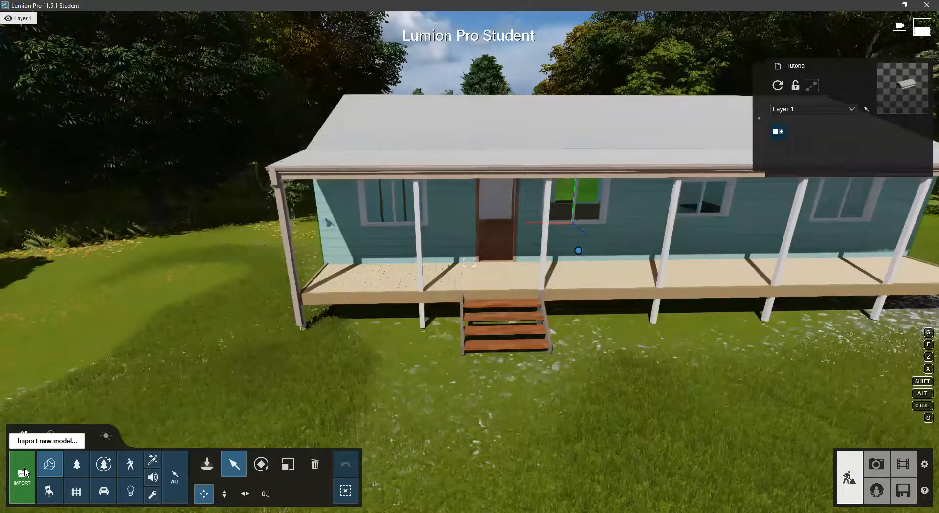
left_click(24, 471)
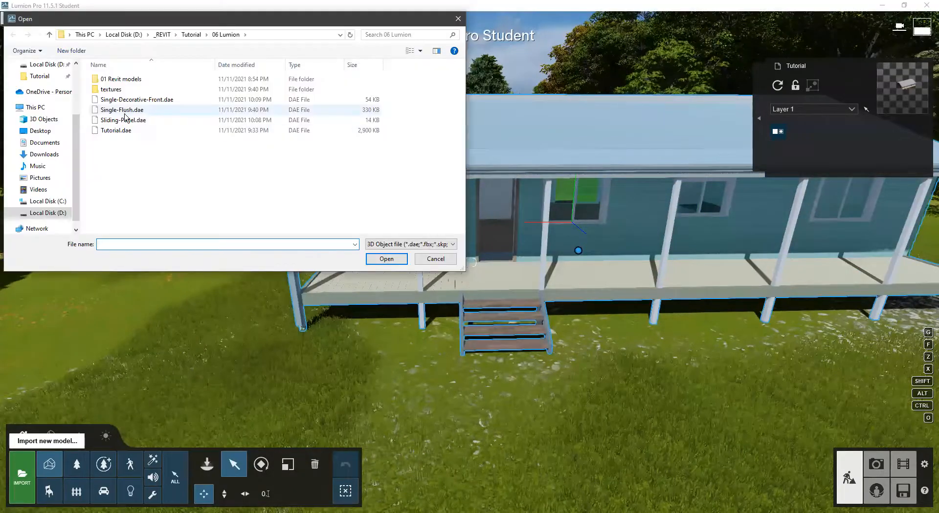
left_click(137, 100)
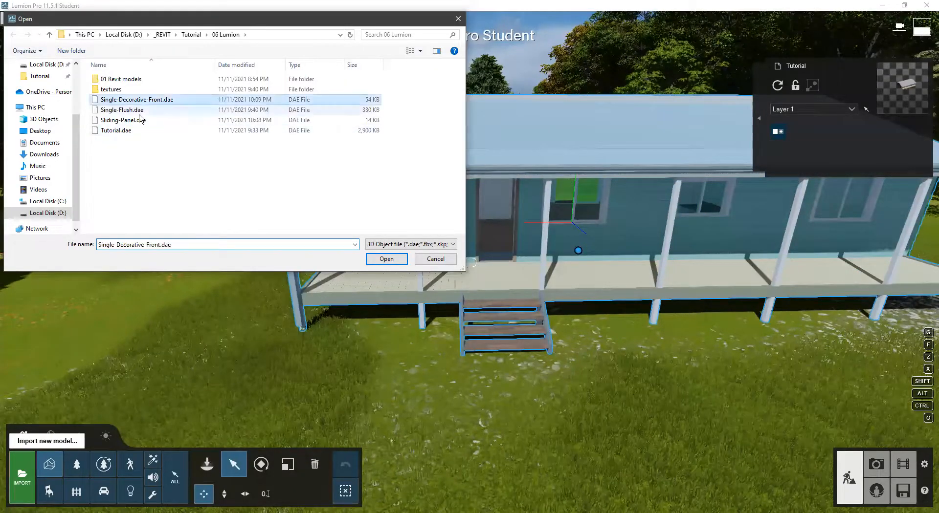
left_click(381, 262)
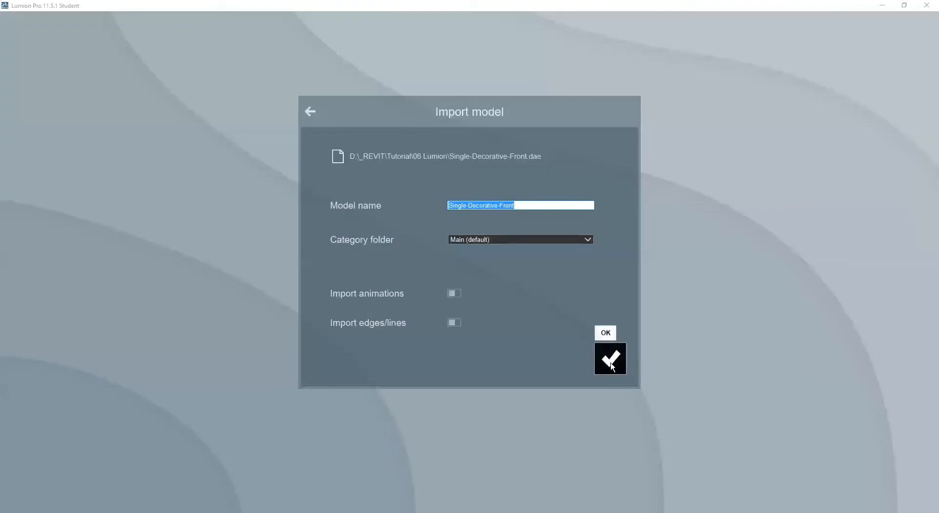
left_click(612, 359)
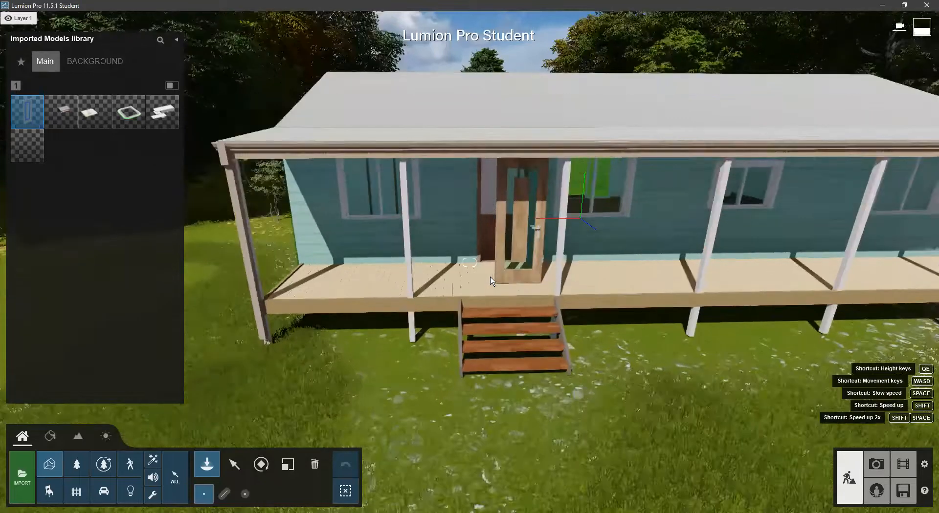
- Place the decorative front door inside the empty entrance frame on the veranda, aligned with the frame's lower corner
key("w")
key("w")
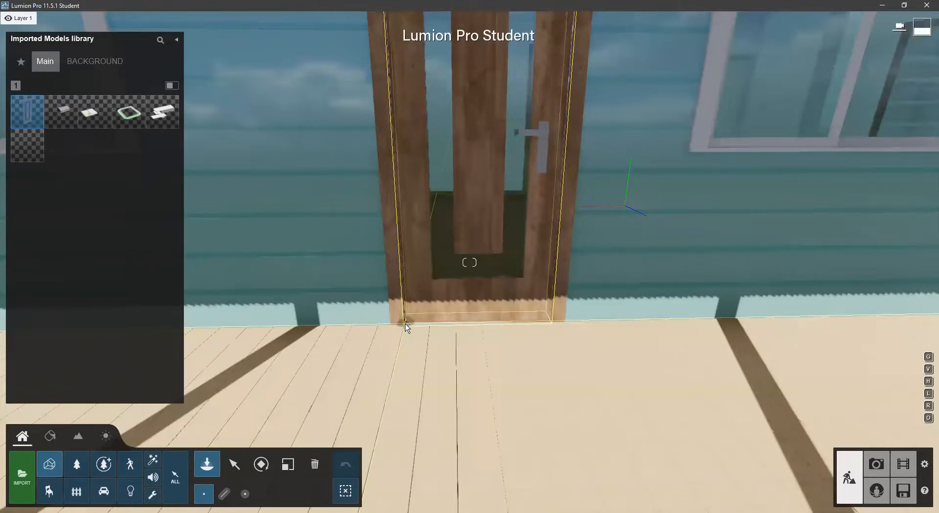
left_click(405, 324)
- Import the interior door model from Single-Flush.dae
key("s")
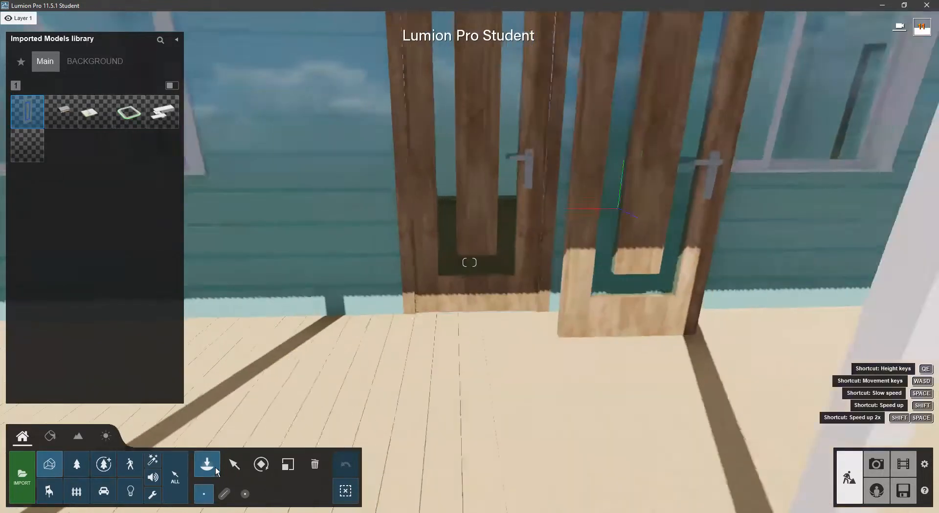
key("s")
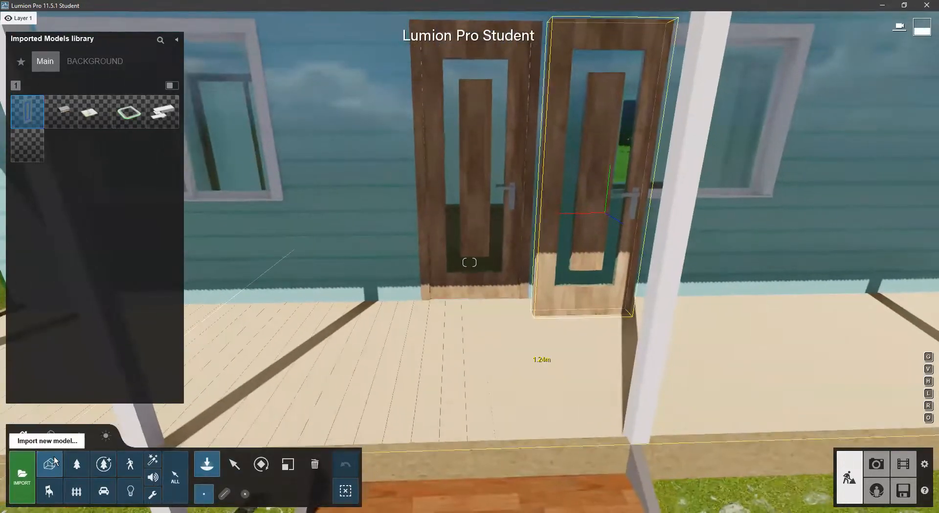
left_click(56, 462)
left_click(136, 110)
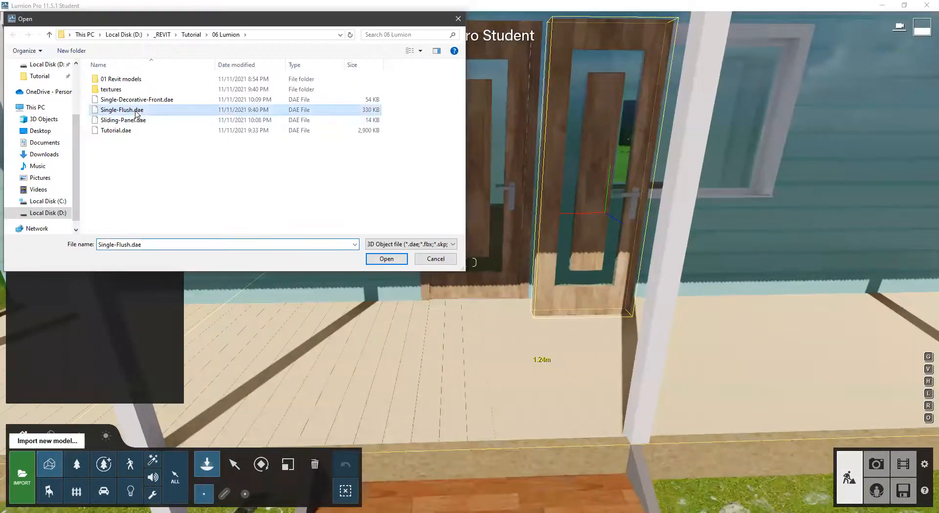
left_click(386, 258)
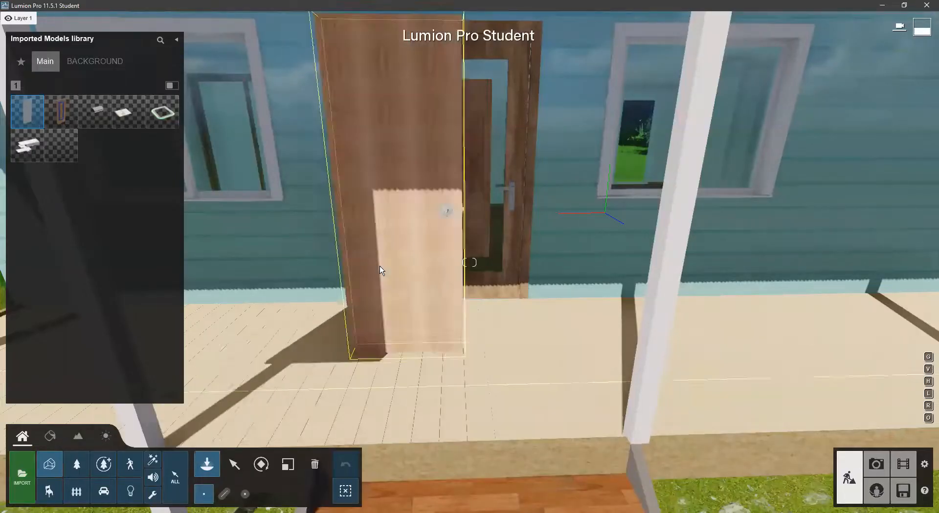
- Place the flush door inside the interior door frame beside the room with the sliding glass door
key("w")
key("w")
mouse_move(471, 325)
right_mouse_down()
mouse_move(471, 274)
mouse_move(471, 325)
right_mouse_up()
key("d")
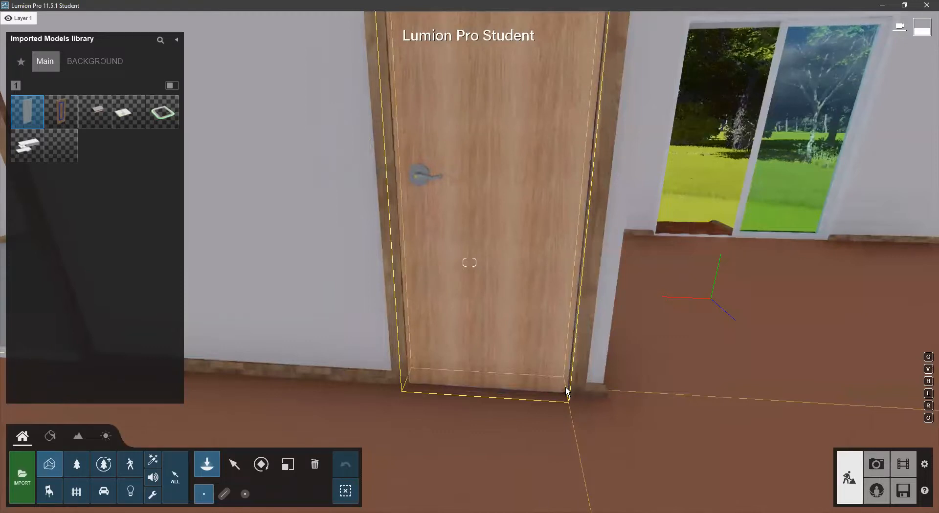
left_click(566, 391)
right_click_drag(733, 427, 387, 356)
left_click(411, 358)
- Inspect the fitted flush door and its frame from further back in the room
right_click_drag(394, 390, 553, 279)
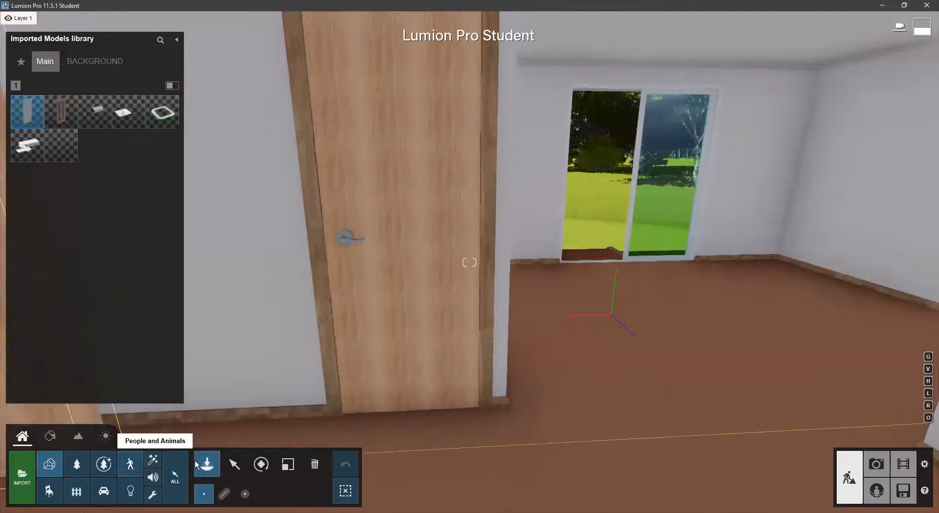
key("s")
key("w")
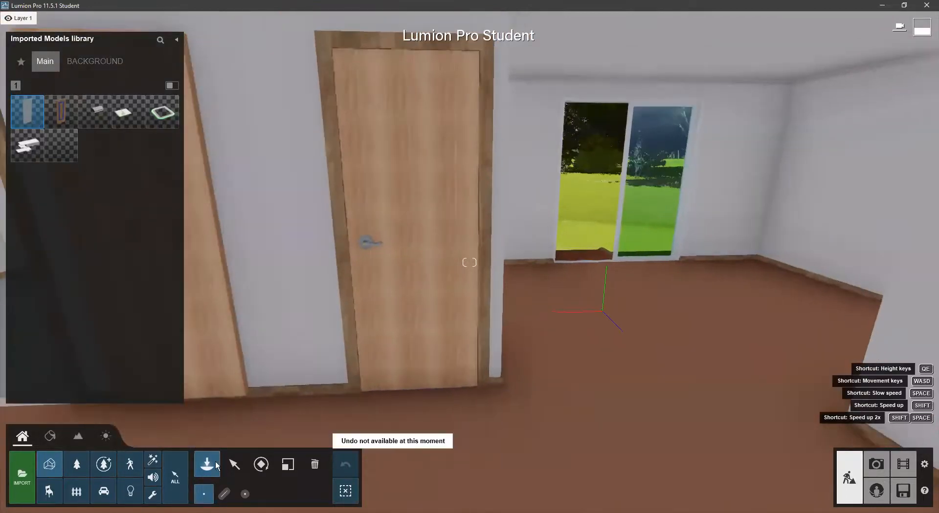
key("s")
key("a")
key("d")
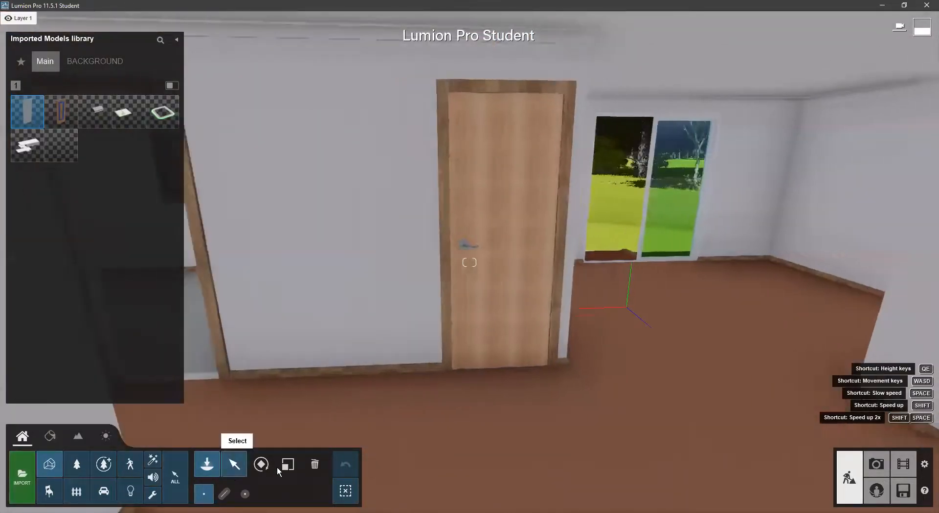
key("s")
key("d")
key("w")
key("s")
key("a")
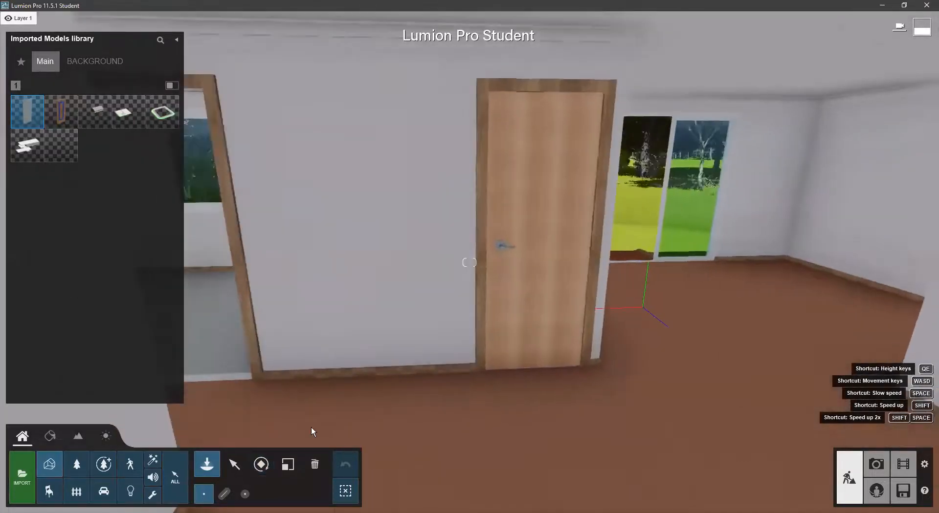
key("d")
key("w")
- Rotate the flush door about its hinge-side corner so it swings open into the bathroom
left_click(260, 465)
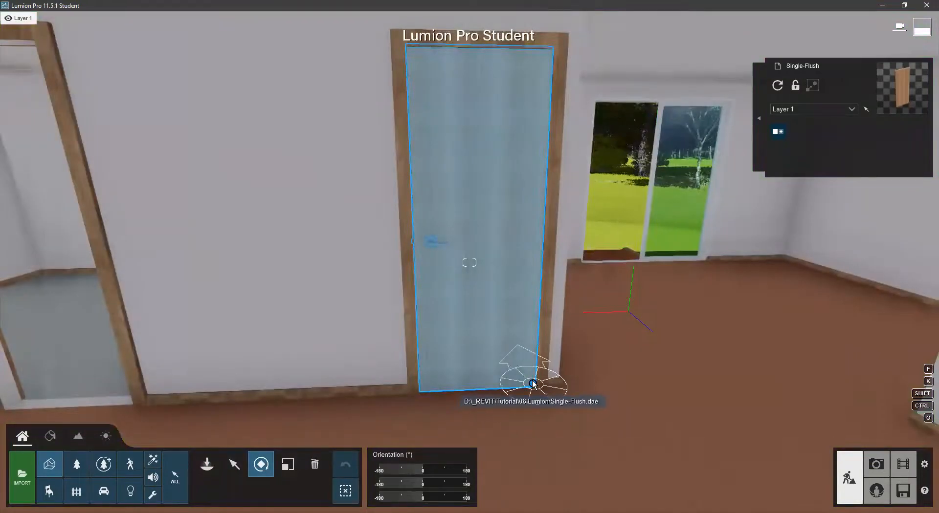
left_click_drag(533, 385, 533, 369)
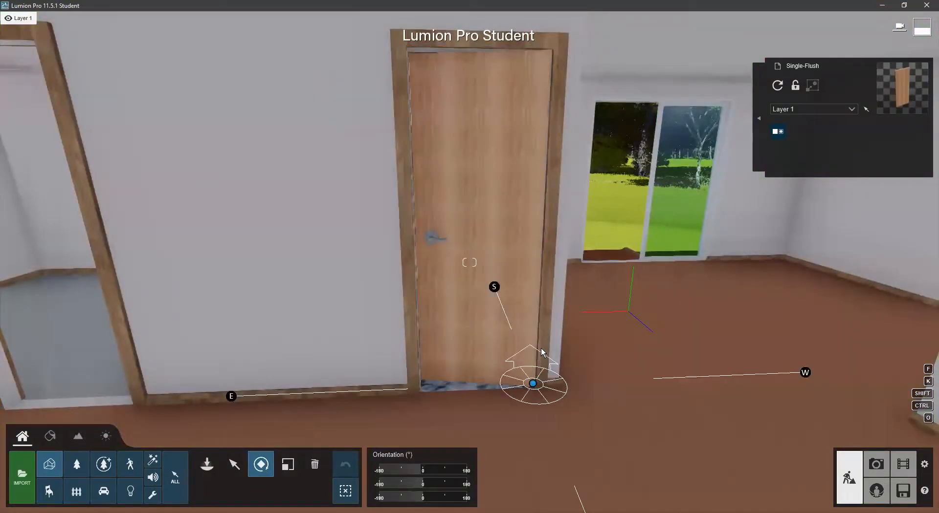
left_click_drag(593, 340, 630, 348)
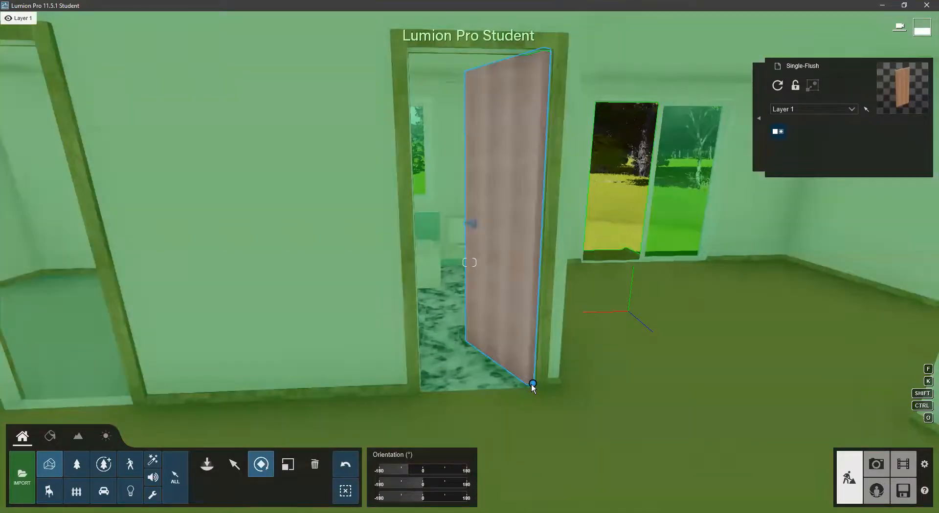
left_click_drag(533, 386, 581, 350)
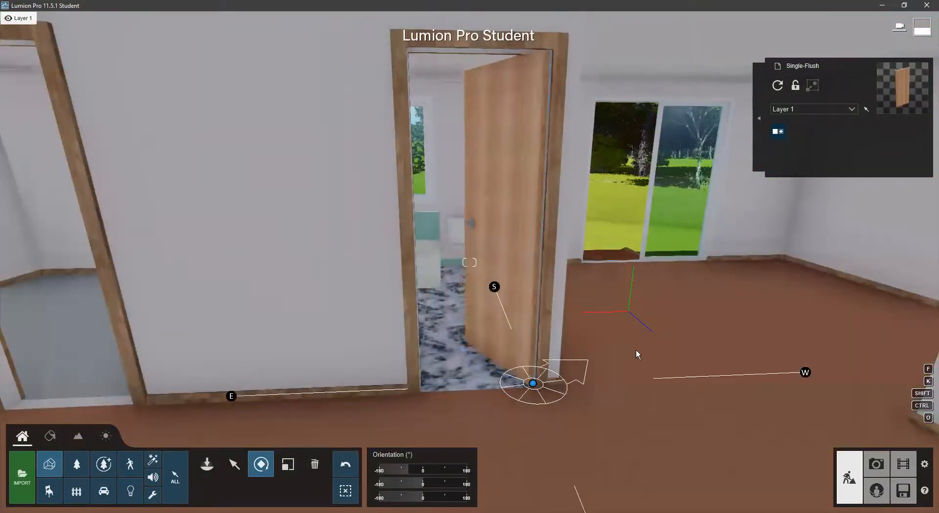
left_click_drag(668, 366, 567, 467)
- Examine the opened flush door and the adjoining living area and kitchen
key("s")
right_click_drag(469, 263, 494, 263)
key("w")
key("a")
right_click_drag(597, 412, 373, 342)
key("d")
key("d")
key("s")
right_click_drag(430, 369, 342, 370)
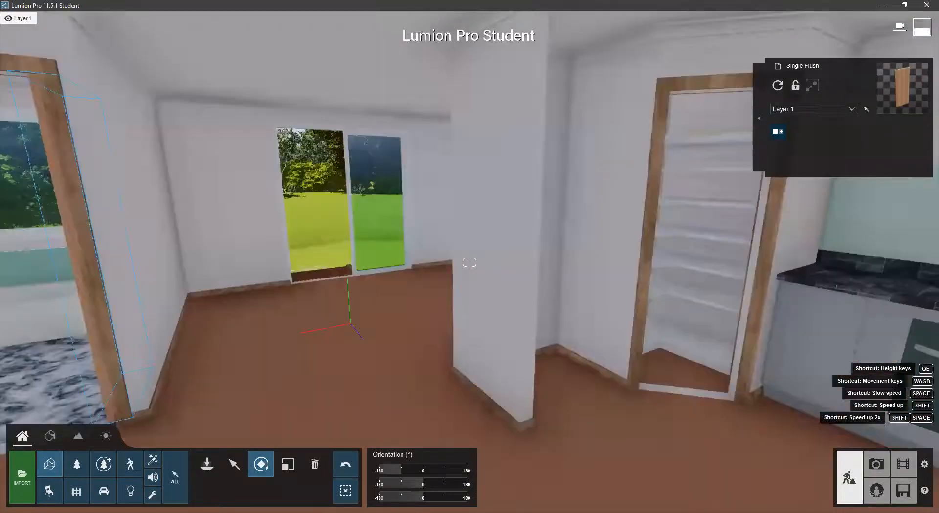
right_click_drag(469, 262, 513, 262)
key("a")
right_click_drag(274, 445, 180, 445)
key("d")
key("s")
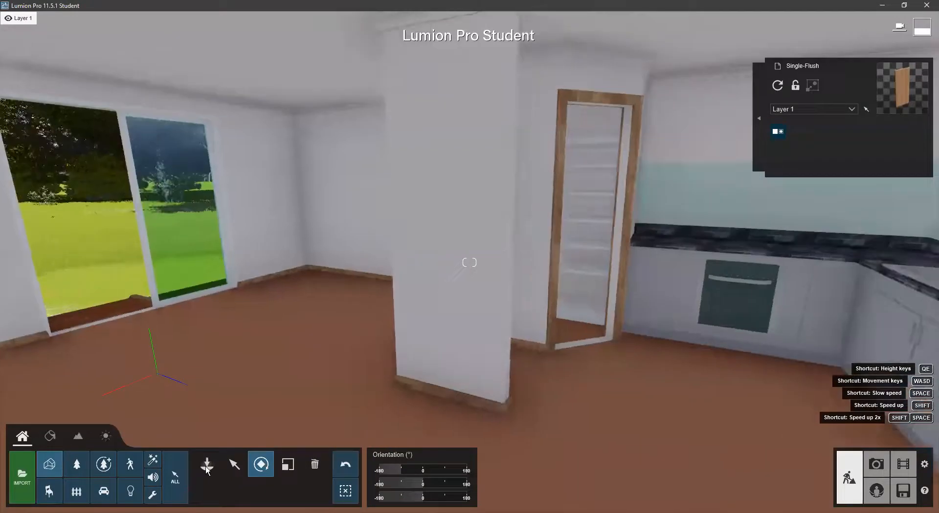
- Import Sliding-Panel.dae as a new model named Sliding-Panel in the Main category folder
left_click(22, 484)
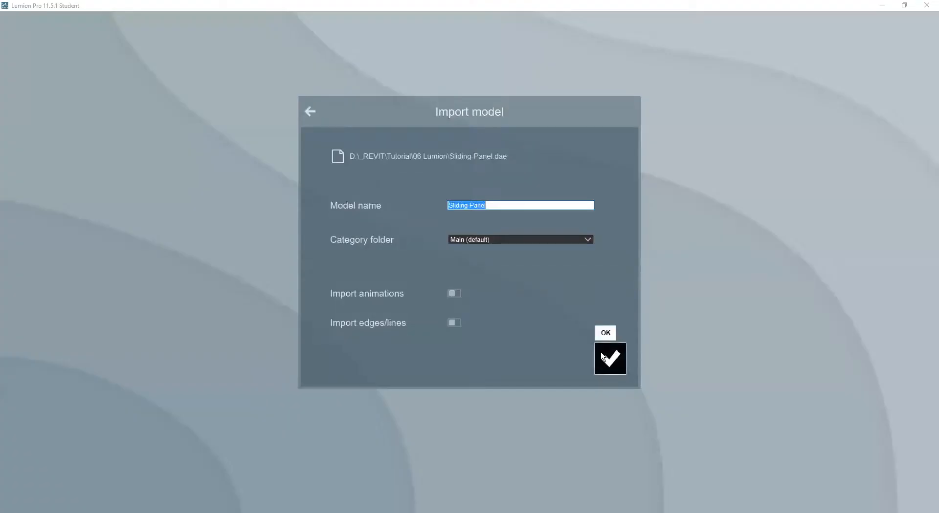
left_click(609, 358)
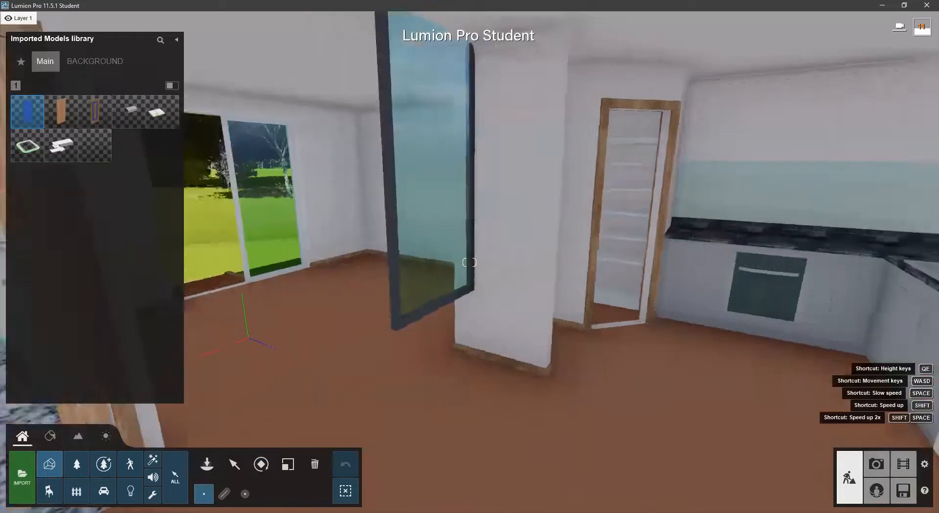
- Place the sliding panel over the open half of the living room's sliding glass door frame
key("w")
right_click_drag(470, 262, 420, 303)
key("q")
left_click_drag(510, 365, 590, 366)
key("r")
mouse_move(590, 366)
right_mouse_down()
mouse_move(589, 318)
mouse_move(596, 367)
right_mouse_up()
key("e")
key("q")
key("w")
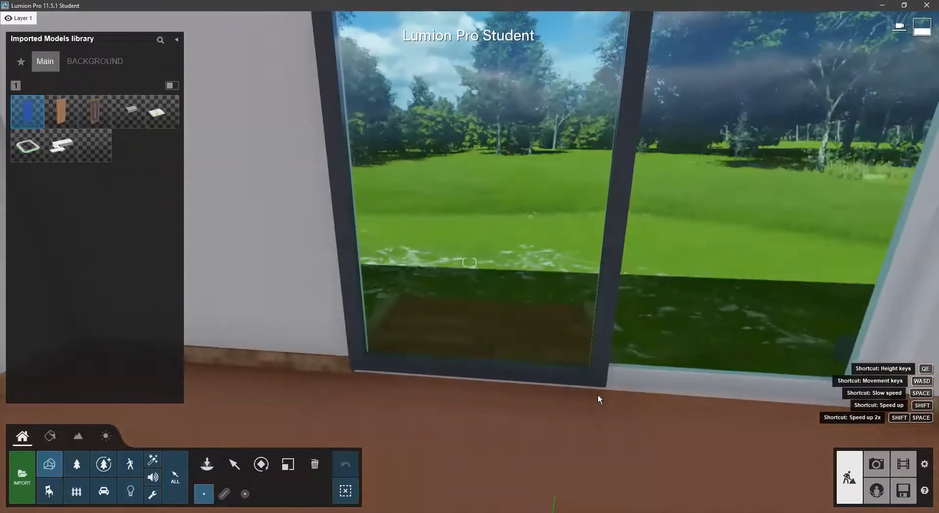
left_click_drag(581, 386, 600, 379)
left_click(601, 379)
- Move the sliding panel into its door frame and adjust its height to meet the sill
key("d")
right_click_drag(738, 357, 606, 357)
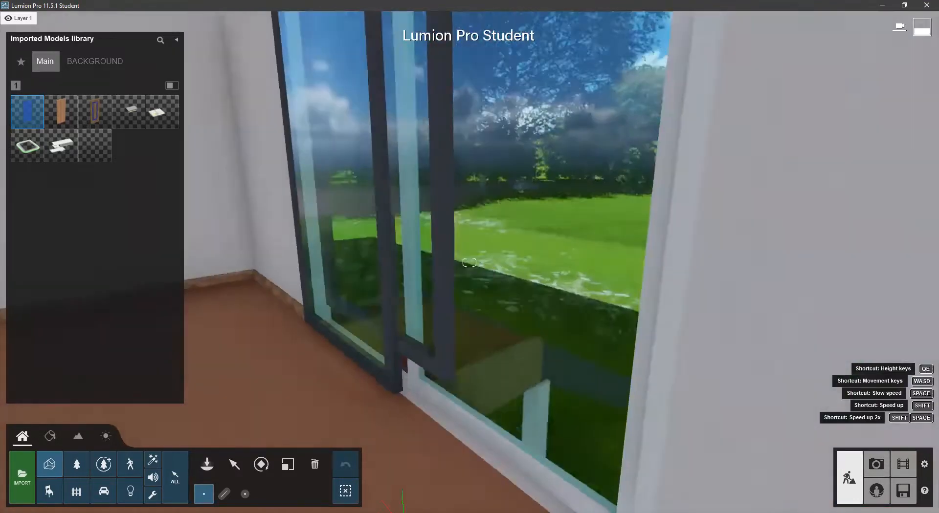
left_click(235, 465)
right_click_drag(572, 412, 543, 428)
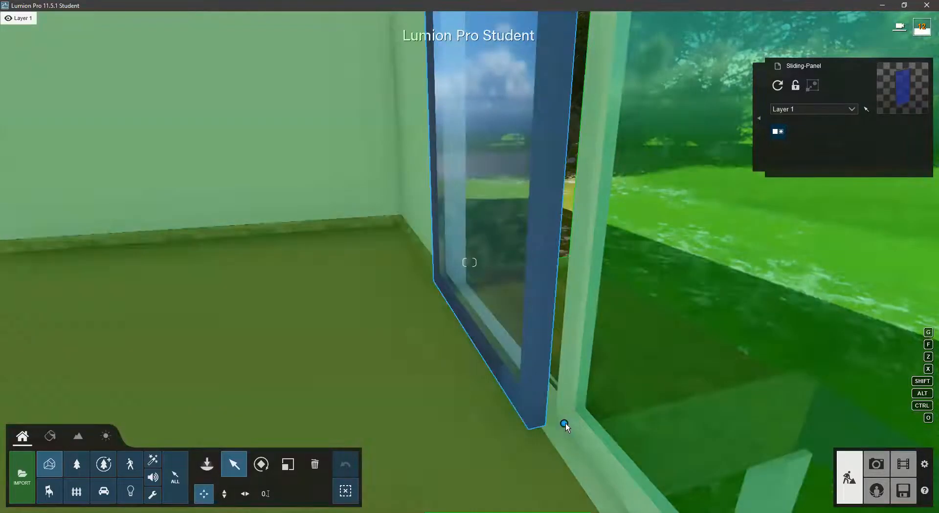
left_click(565, 424)
left_click_drag(583, 407, 594, 377)
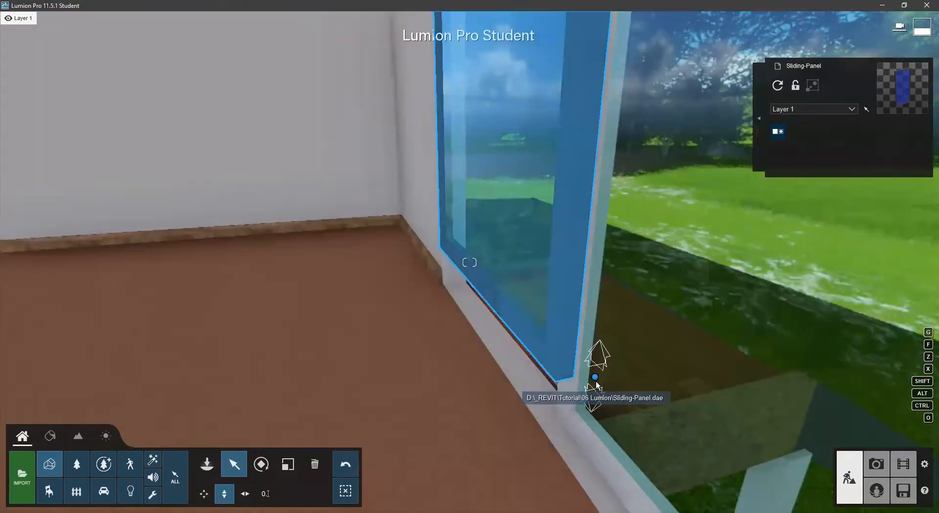
left_click_drag(596, 381, 595, 384)
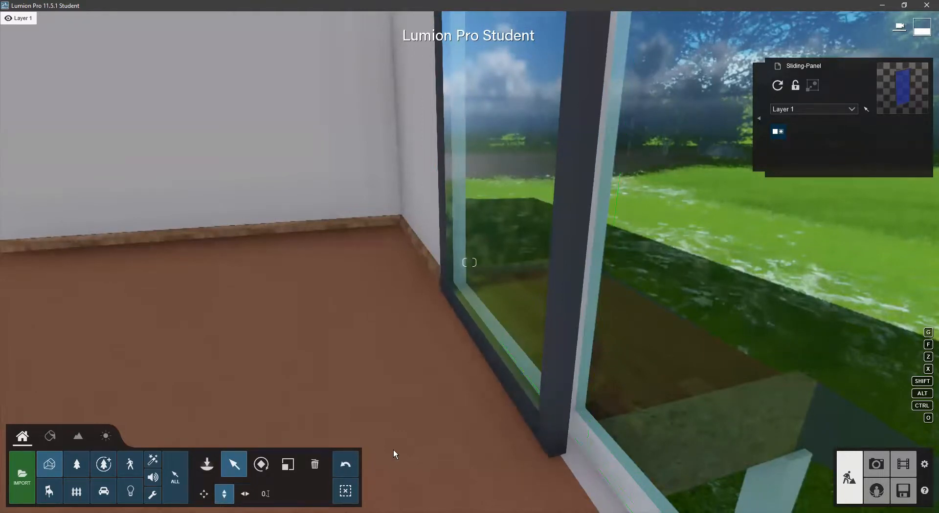
- Shift the sliding panel horizontally to line it up with the track and jamb of its frame
left_click(244, 494)
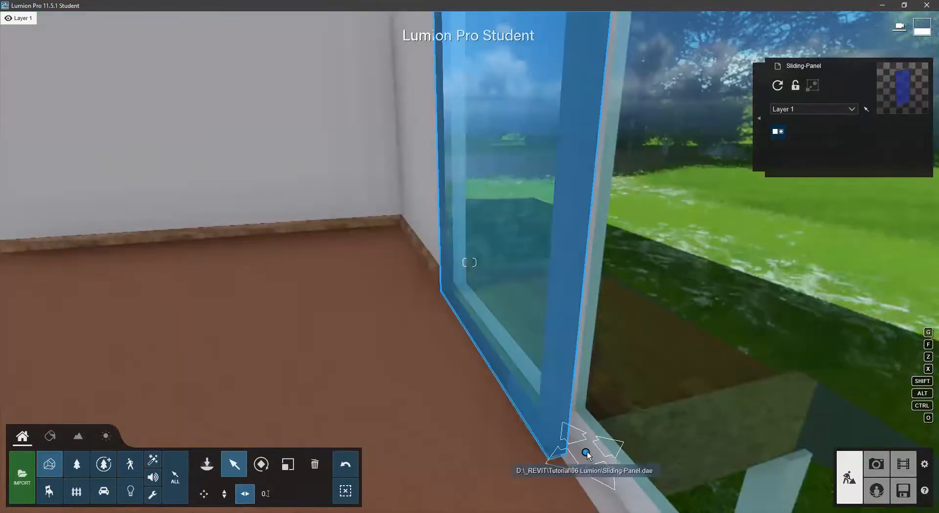
left_click_drag(589, 450, 581, 429)
right_click_drag(469, 262, 469, 269)
key("a")
key("w")
key("s")
key("a")
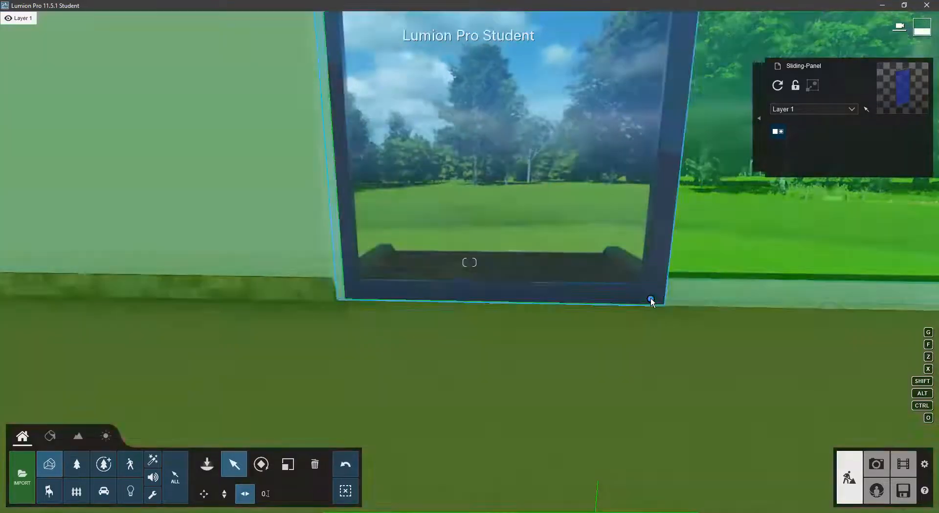
left_click_drag(652, 300, 657, 302)
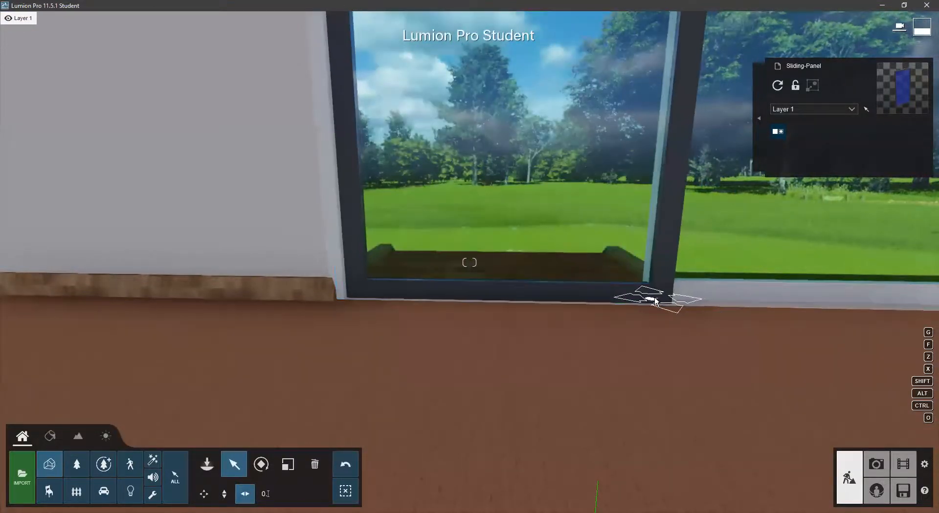
- Check the fit of the sliding panel in its frame from further back in the living room
key("s")
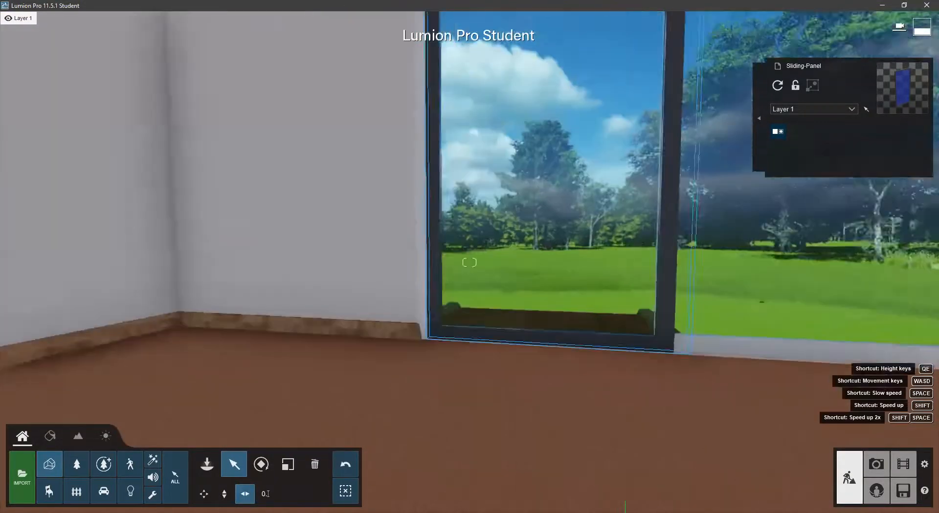
key("w")
key("d")
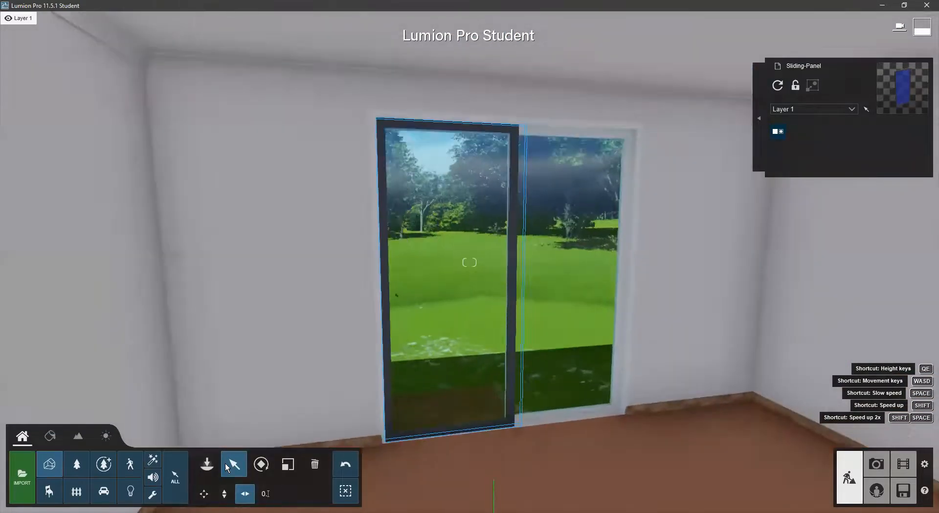
key("s")
key("s")
key("s")
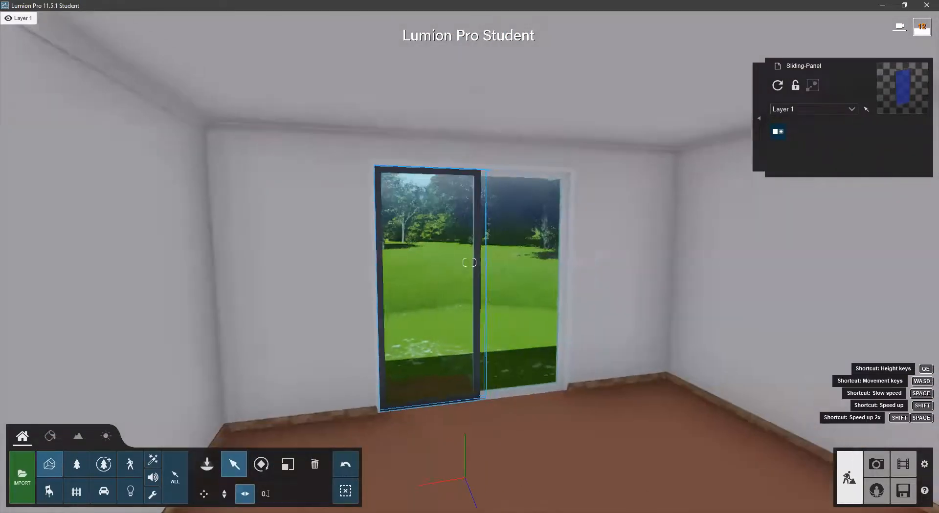
key("s")
left_click(642, 393)
- Look around the house interior, covering the kitchen, the decorative front door and the windows
right_click_drag(643, 392, 831, 393)
key("s")
right_click_drag(470, 262, 471, 282)
key("w")
key("s")
key("s")
key("w")
key("s")
key("ctrl+1")
right_click_drag(676, 413, 663, 311)
key("s")
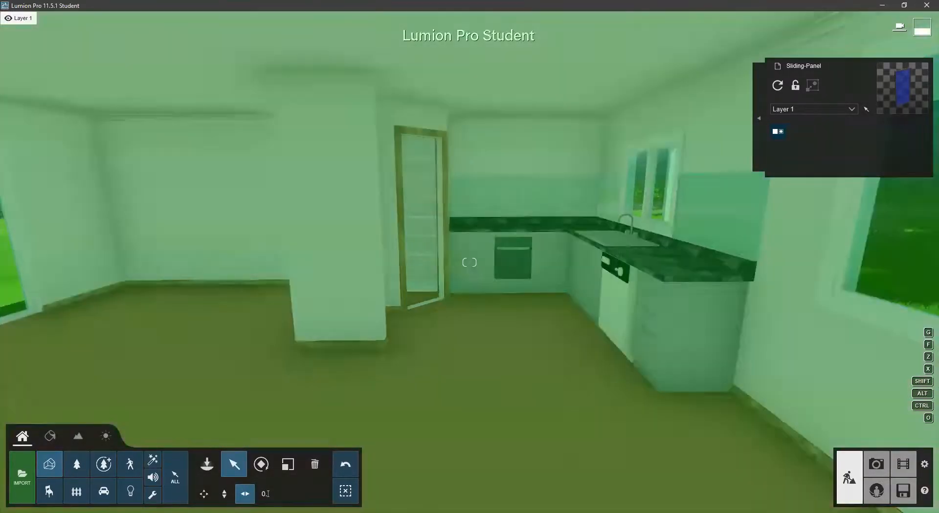
right_click_drag(552, 372, 639, 341)
right_click_drag(603, 433, 709, 430)
right_click_drag(499, 423, 528, 331)
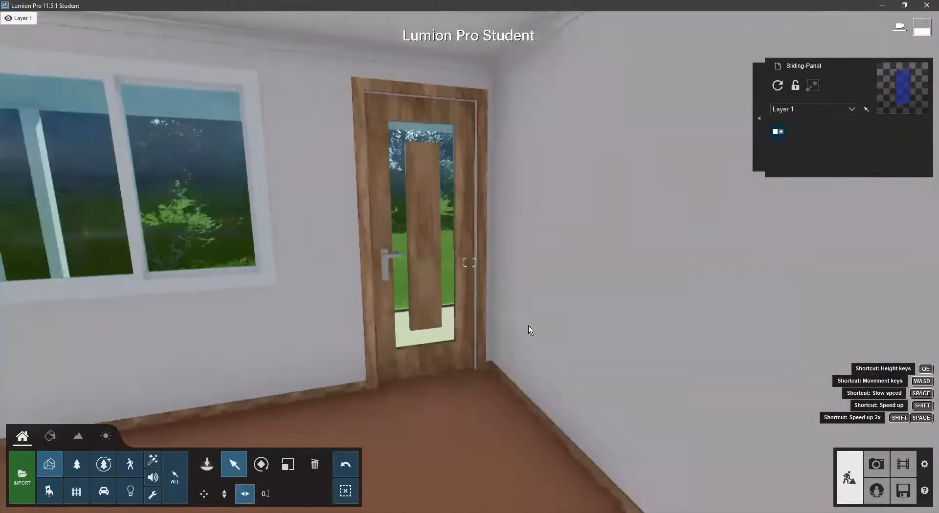
key("w")
right_click_drag(478, 369, 342, 369)
right_click_drag(880, 293, 462, 363)
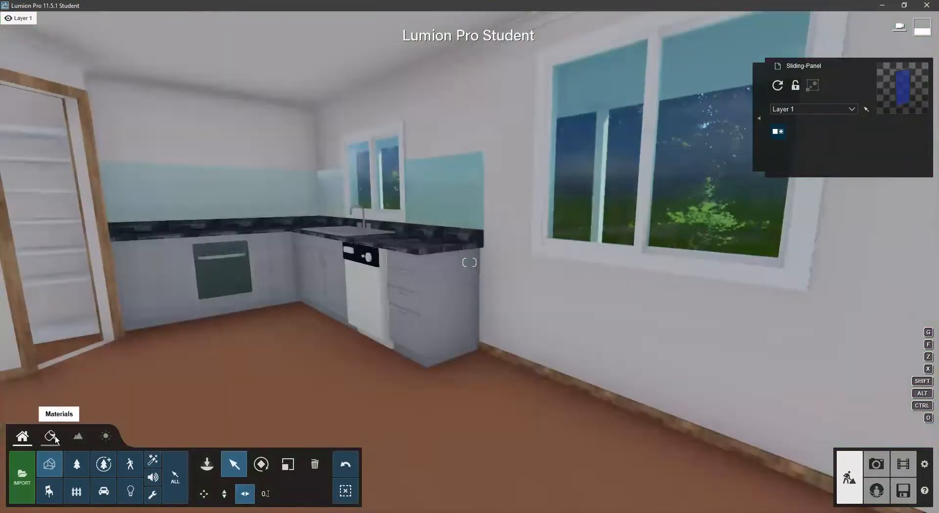
- Select the house model's Wood - Teak floor for material editing
left_click(55, 437)
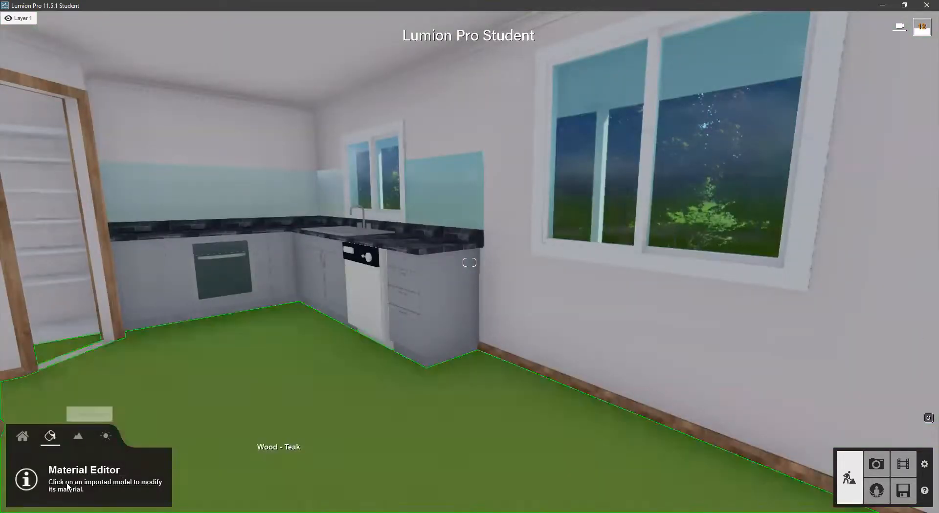
right_click_drag(342, 435, 195, 372)
right_click_drag(469, 263, 245, 269)
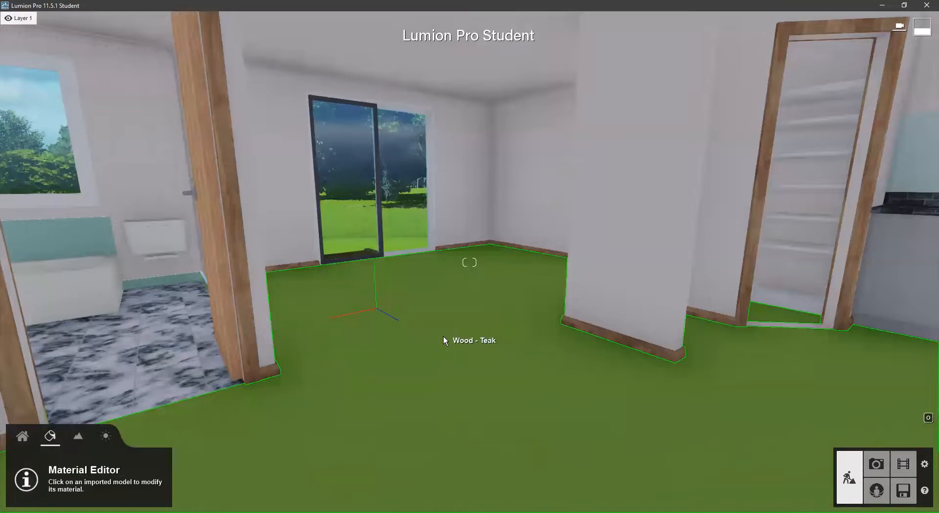
left_click(462, 327)
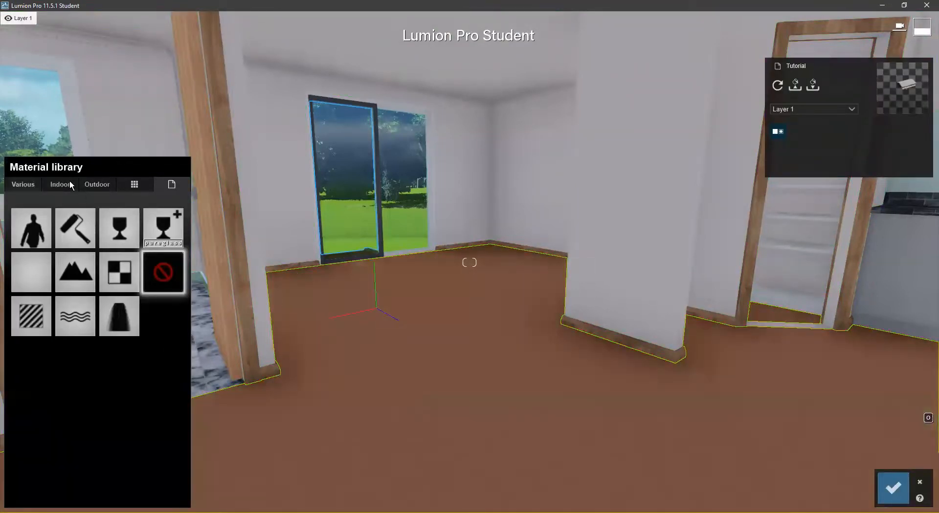
- Apply the indoor wood material Polii Wood Flooring 040 2k to the floor
left_click(55, 186)
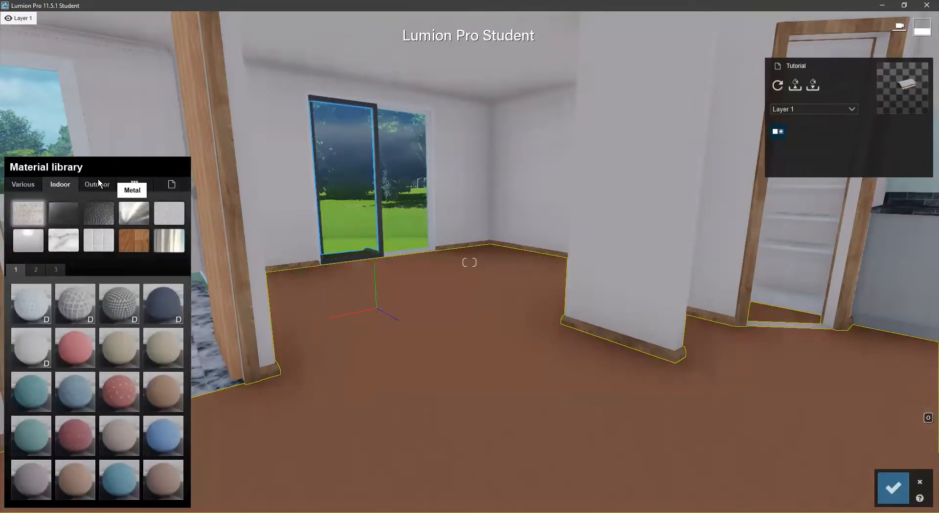
left_click(96, 184)
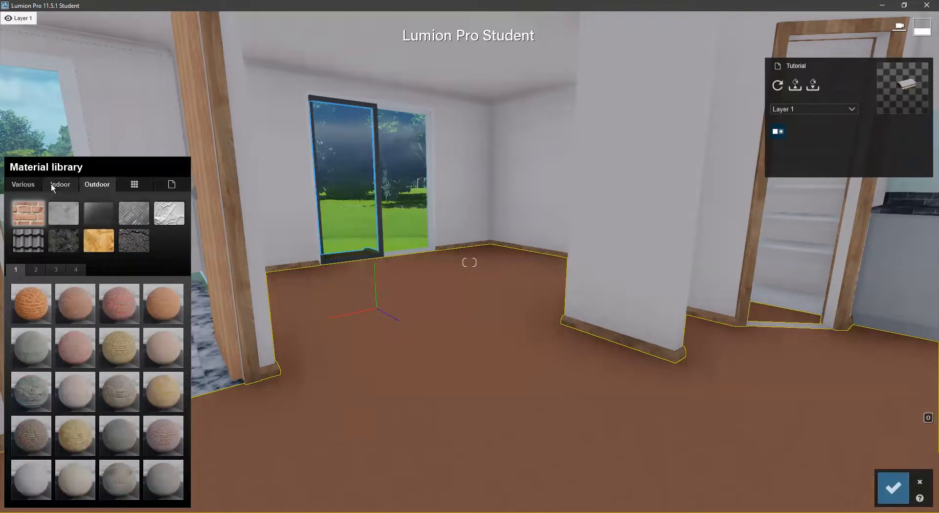
left_click(48, 185)
left_click(125, 242)
right_click_drag(351, 346, 168, 441)
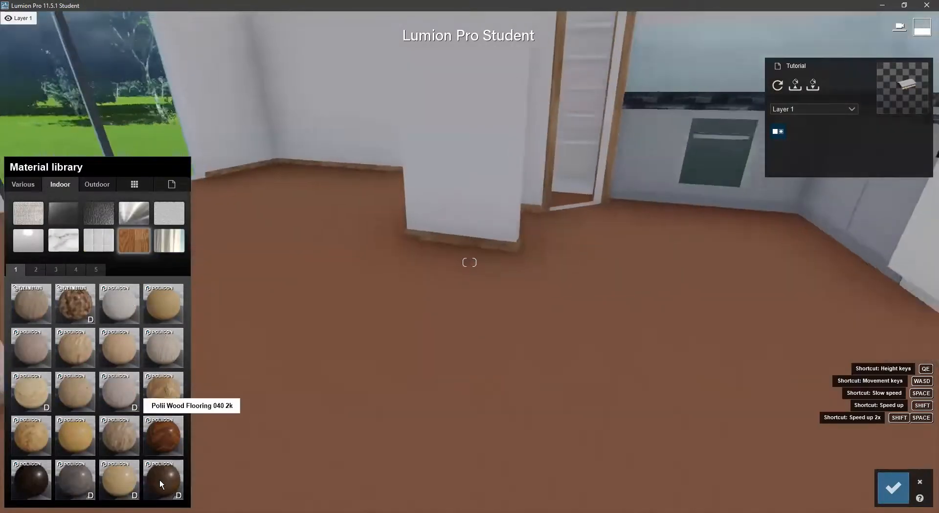
left_click(167, 436)
- View the herringbone floor across the living area and open its material settings
right_click_drag(573, 363, 547, 293)
key("s")
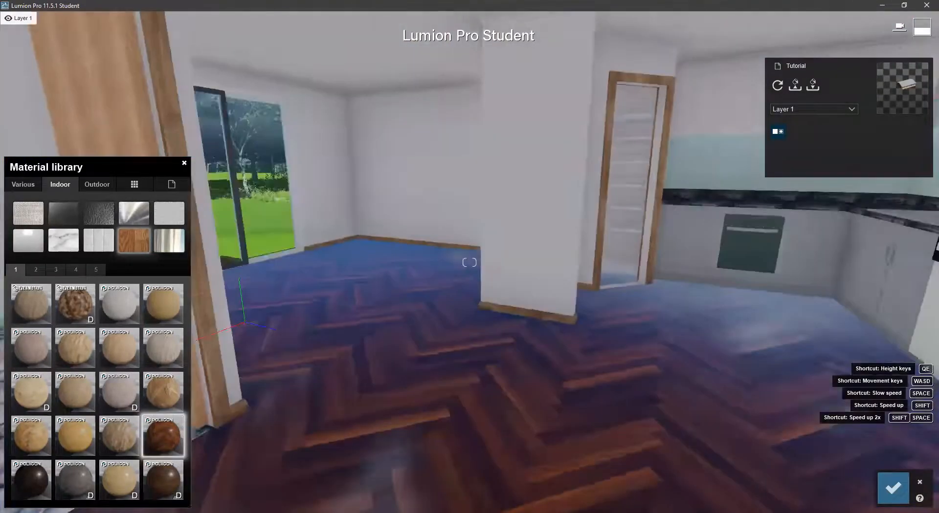
key("w")
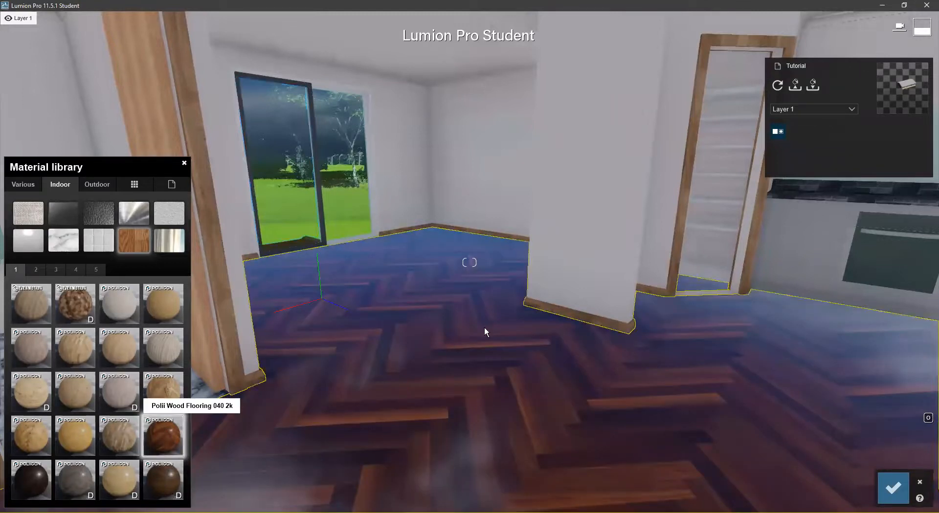
left_click(415, 324)
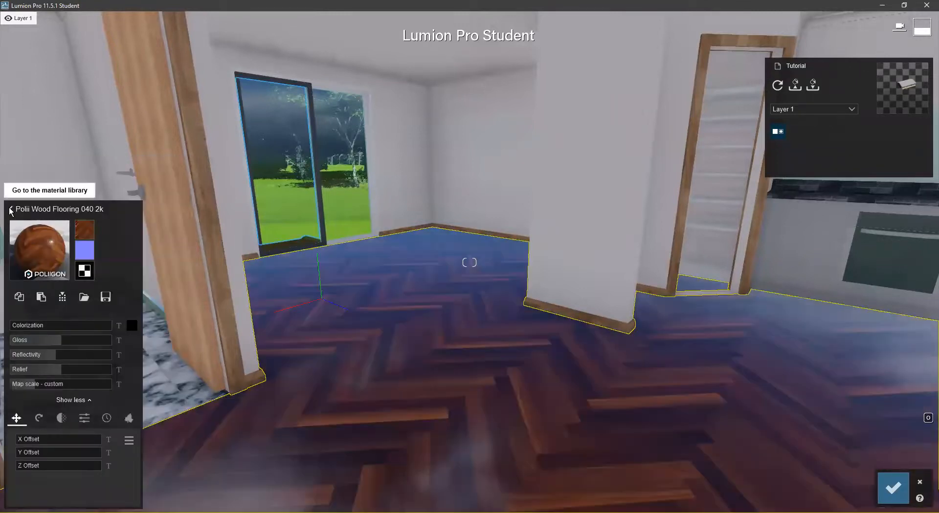
- Reopen the floor's Polii Wood Flooring 040 2k settings and partially tint the herringbone wood with a white colorization
left_click(11, 210)
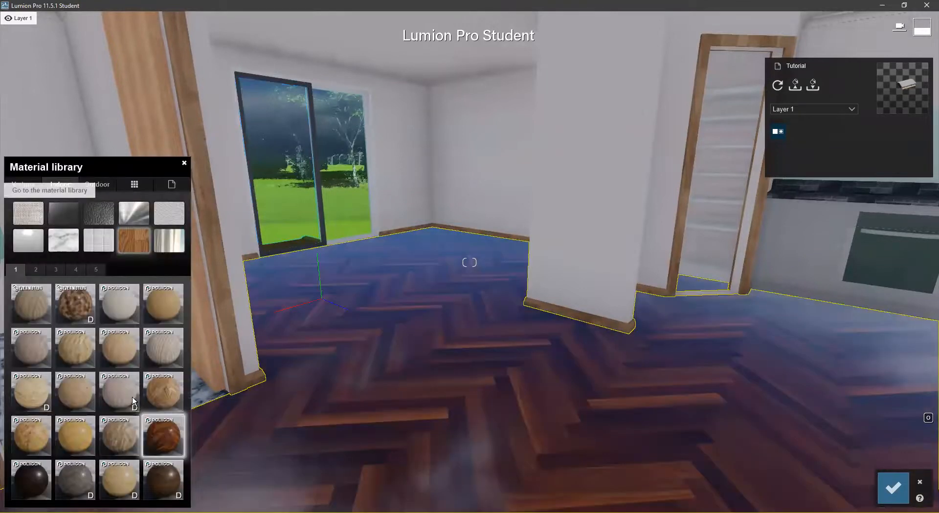
left_click(161, 437)
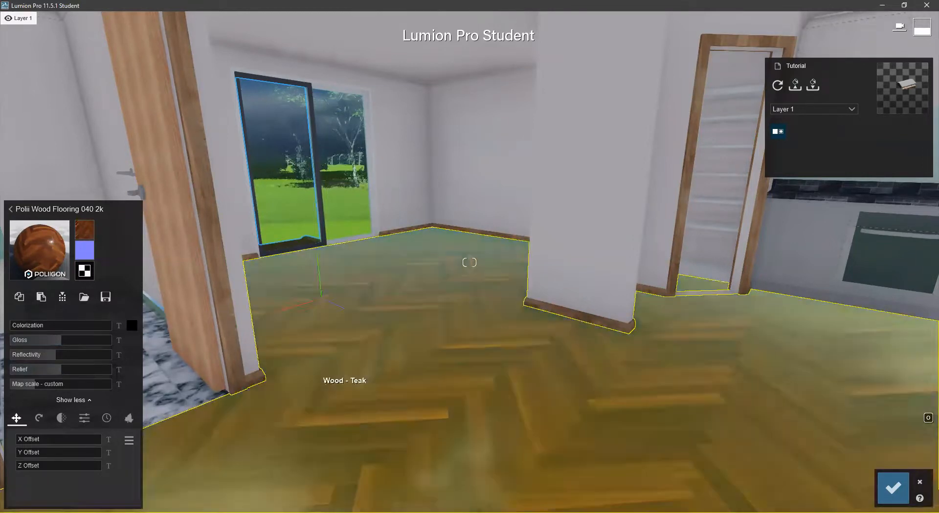
right_click_drag(323, 372, 26, 332)
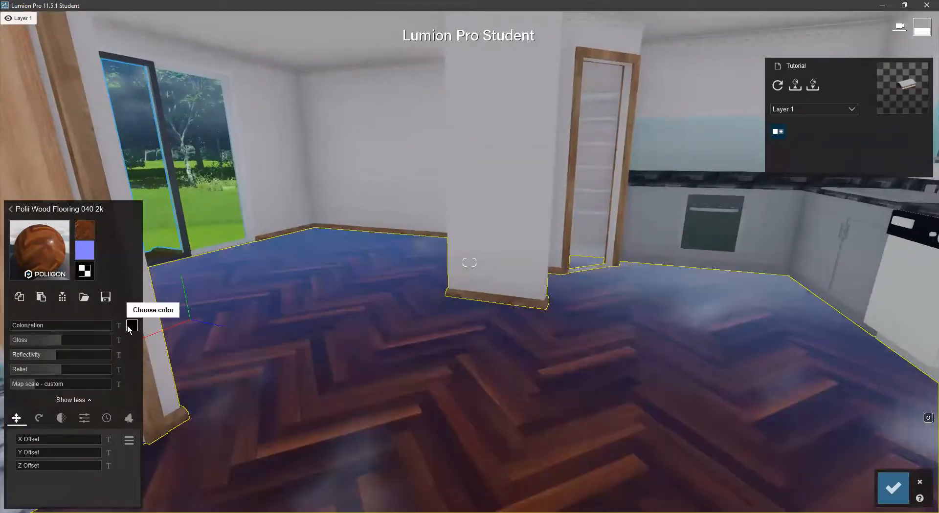
left_click(131, 326)
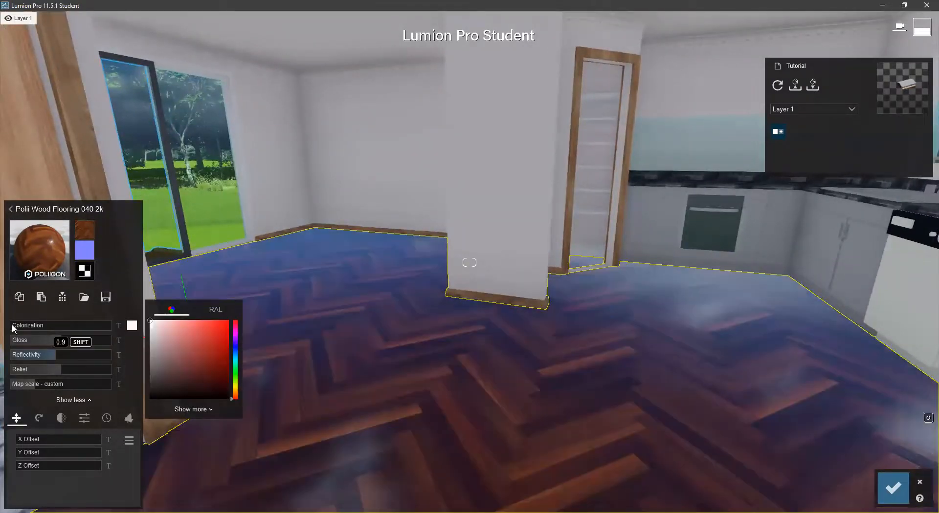
left_click(54, 326)
left_click_drag(73, 325, 56, 324)
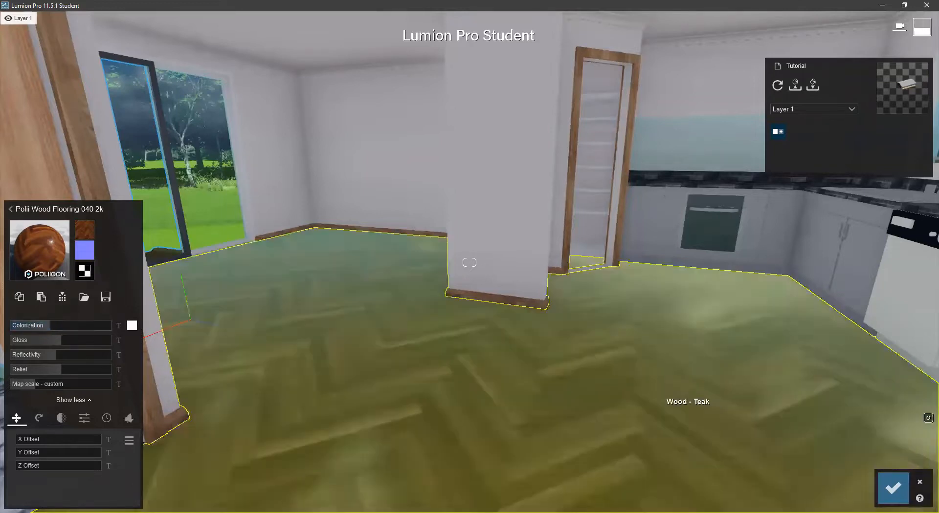
- Change the floor's colorization colour to a saturated yellow-orange and save the material changes
key("w")
right_click_drag(653, 400, 449, 308)
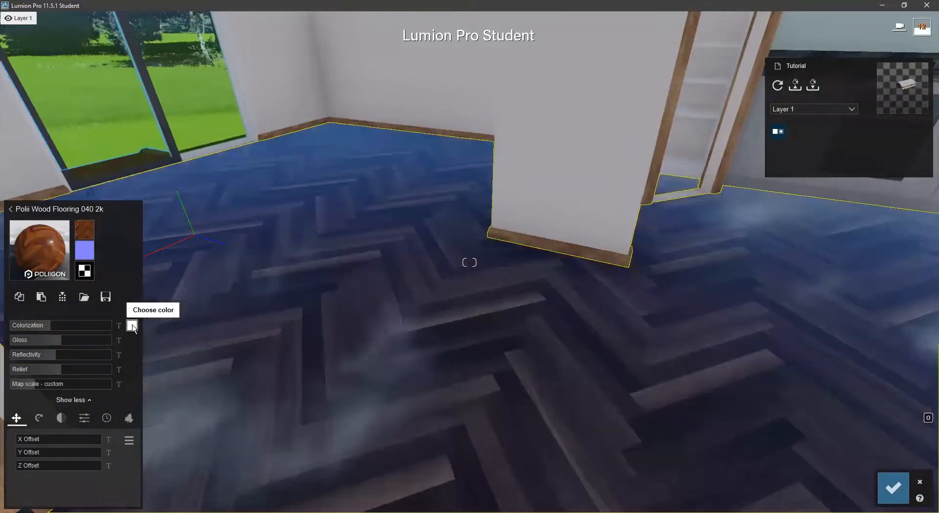
left_click(132, 325)
left_click_drag(233, 395, 232, 384)
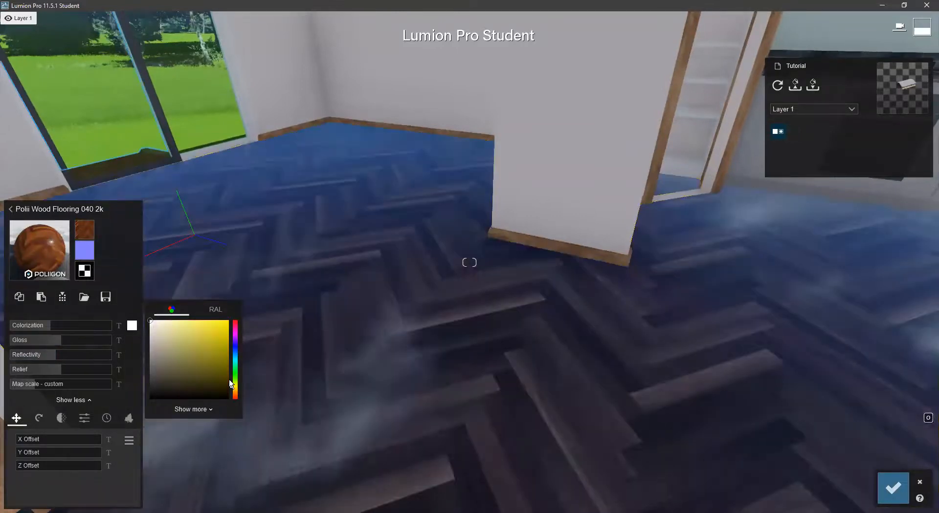
left_click(193, 327)
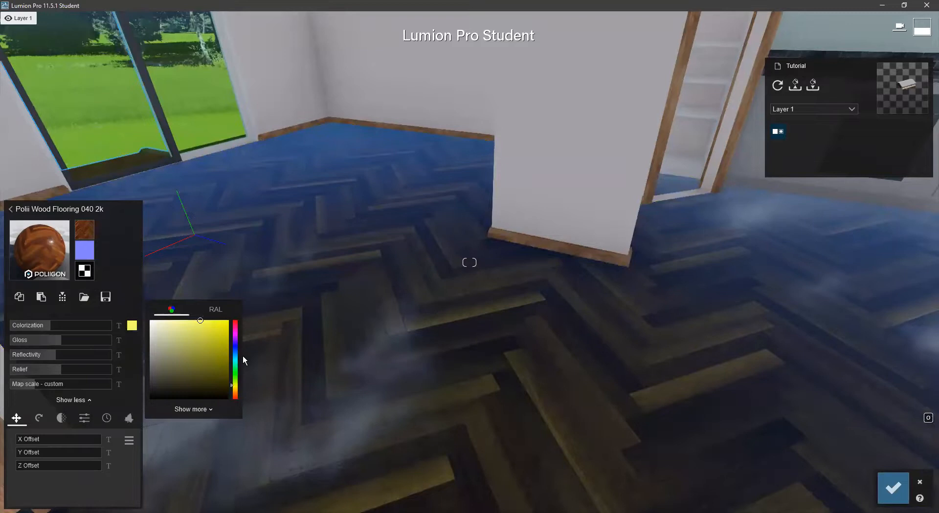
left_click(233, 393)
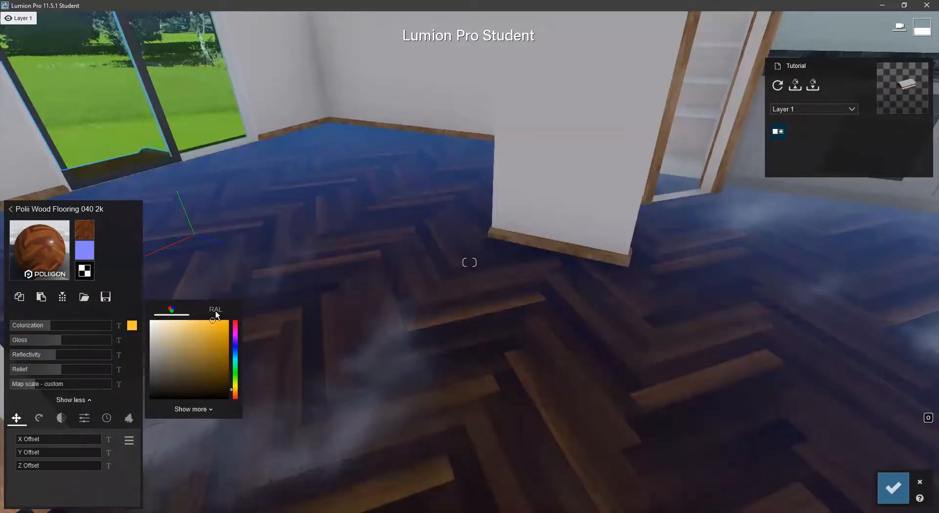
key("s")
right_click_drag(626, 397, 276, 407)
key("w")
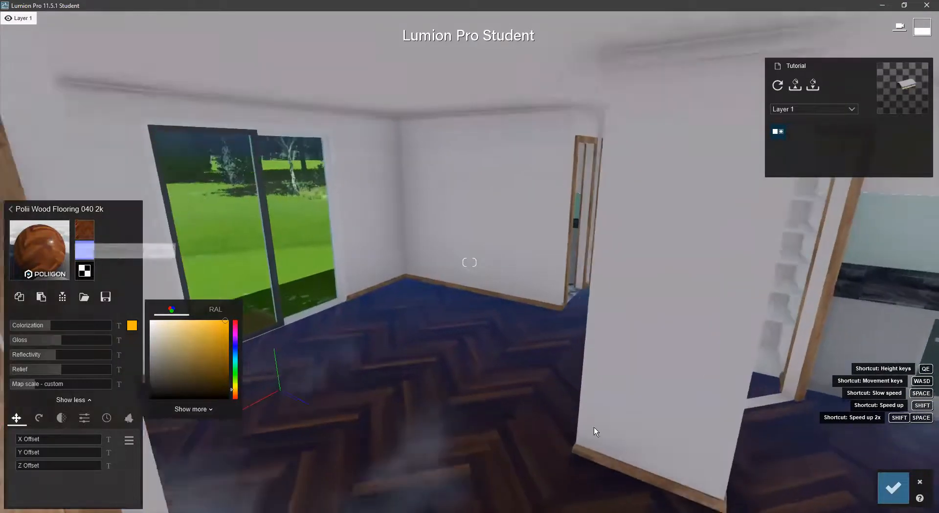
right_click_drag(512, 395, 636, 436)
key("s")
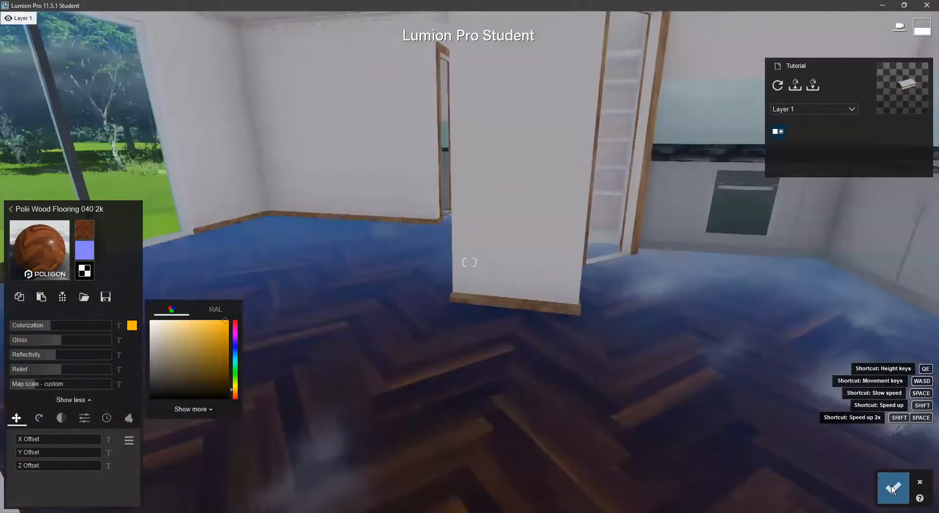
left_click(893, 488)
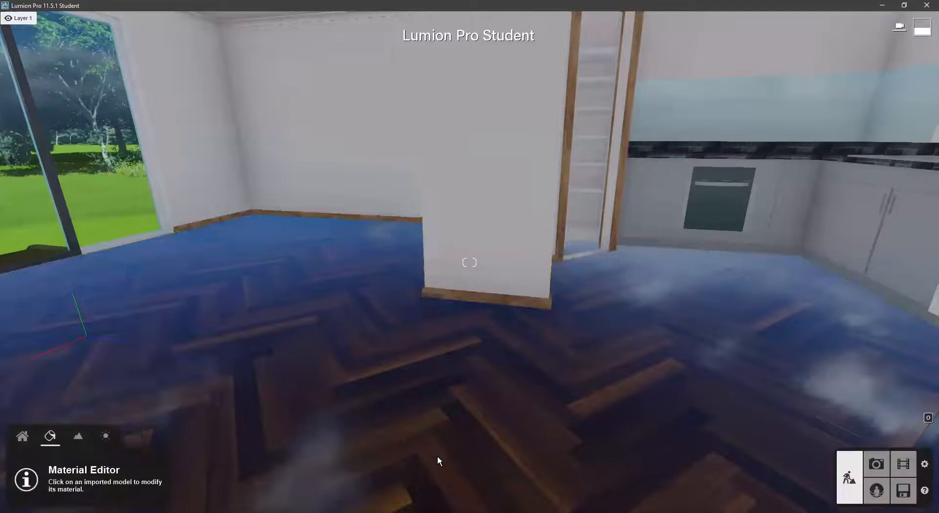
- Walk through the living area to the bathroom doorway, examining the tinted floor against the walls and wooden trim
key("s")
right_click_drag(438, 458, 438, 391)
key("w")
right_click_drag(672, 385, 386, 303)
key("w")
key("w")
key("d")
key("d")
right_click_drag(509, 429, 342, 400)
key("d")
key("d")
right_click_drag(425, 343, 499, 343)
key("a")
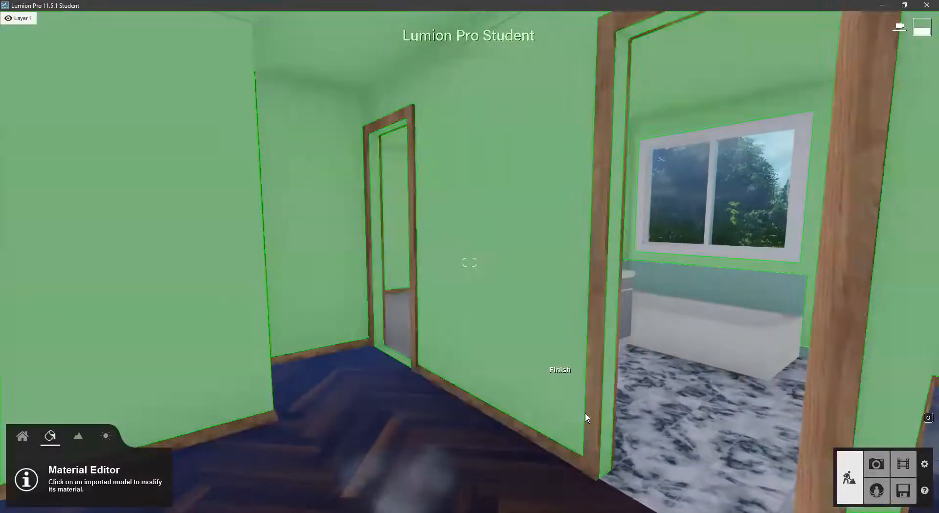
- Select the Birch - Glossy trim in the carpeted room with the sliding wardrobe for material editing
right_click_drag(589, 424, 594, 381)
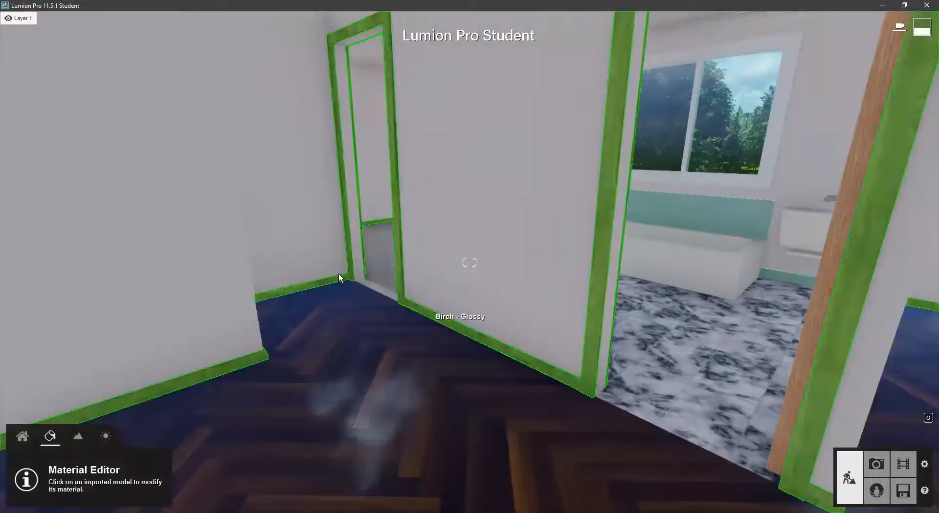
key("w")
mouse_move(343, 274)
right_mouse_down()
mouse_move(439, 253)
mouse_move(332, 264)
right_mouse_up()
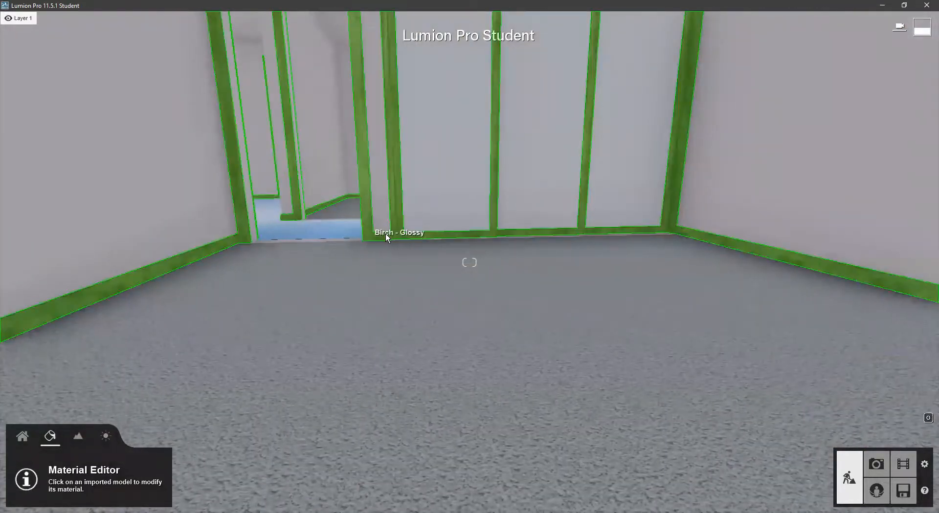
left_click(385, 234)
right_click_drag(384, 233, 494, 83)
key("w")
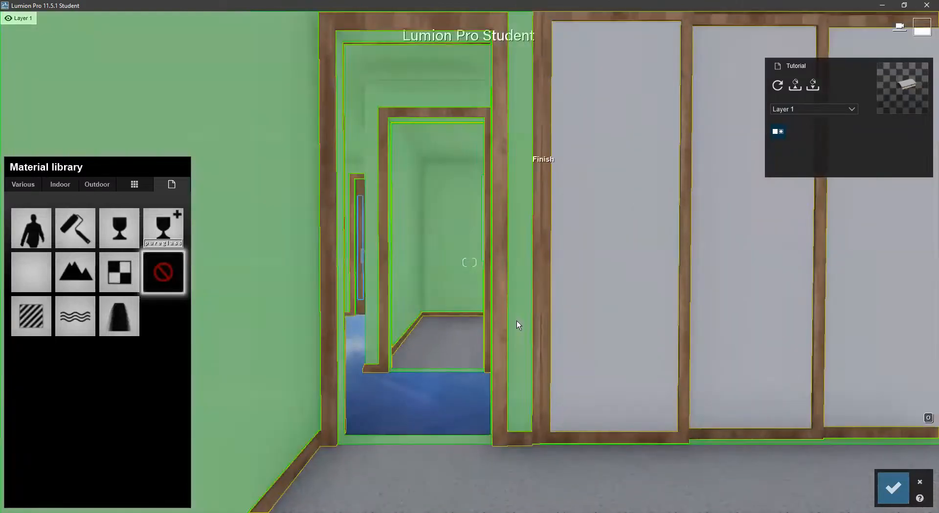
key("s")
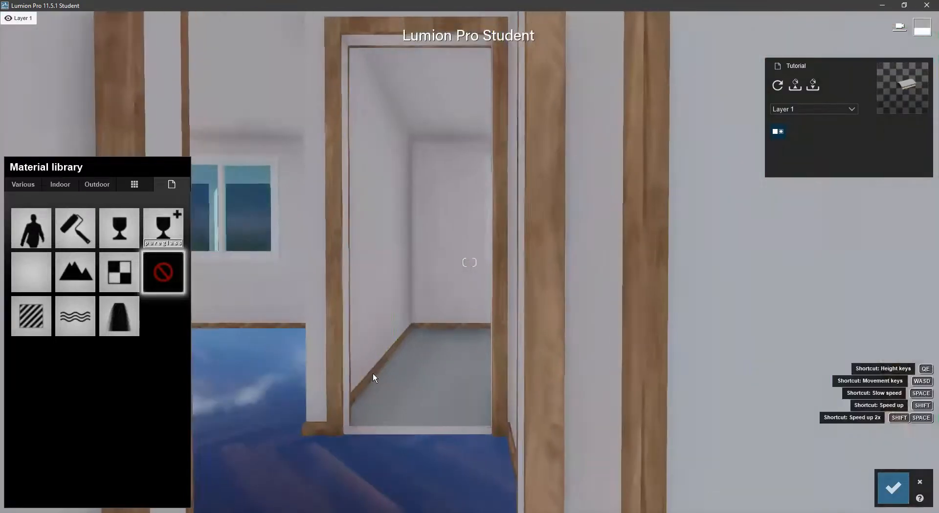
key("s")
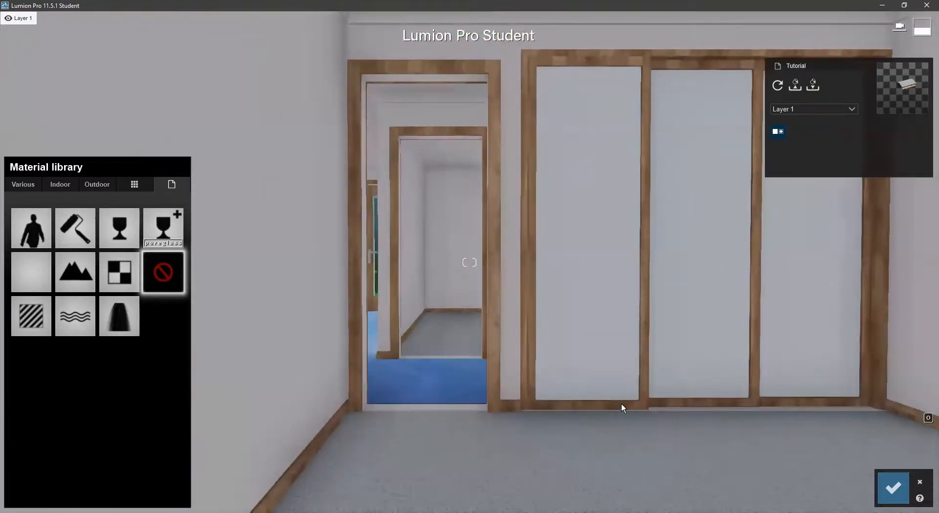
- Apply the indoor plaster material Polii Plaster 35 2k to the Birch - Glossy trim and colorize it fully white
left_click(60, 185)
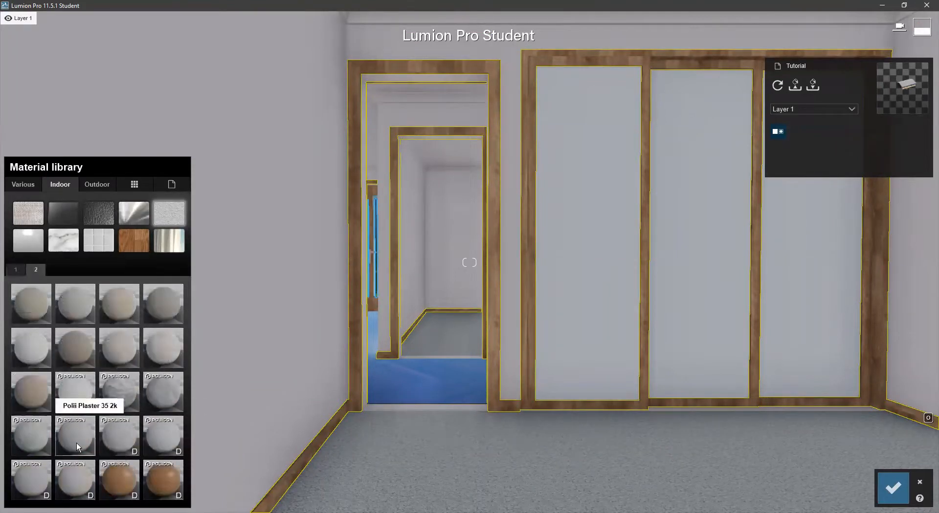
left_click(78, 443)
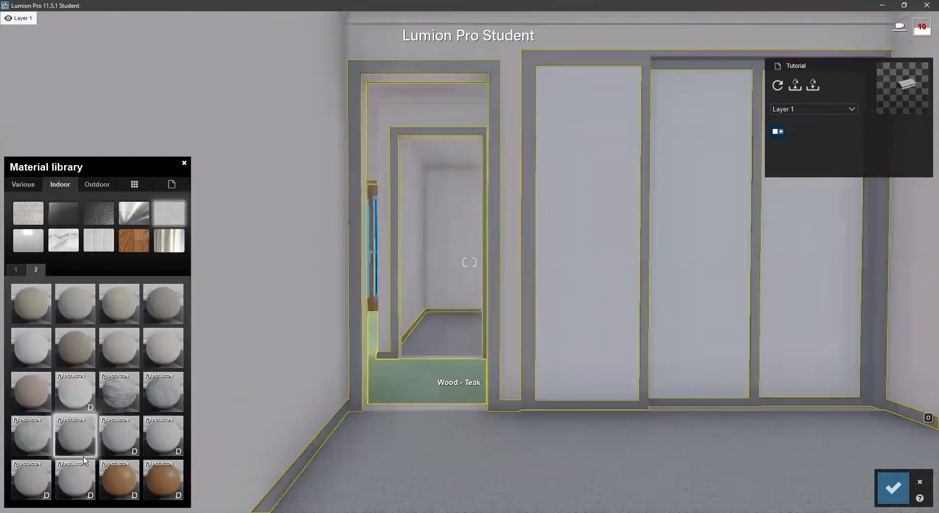
key("w")
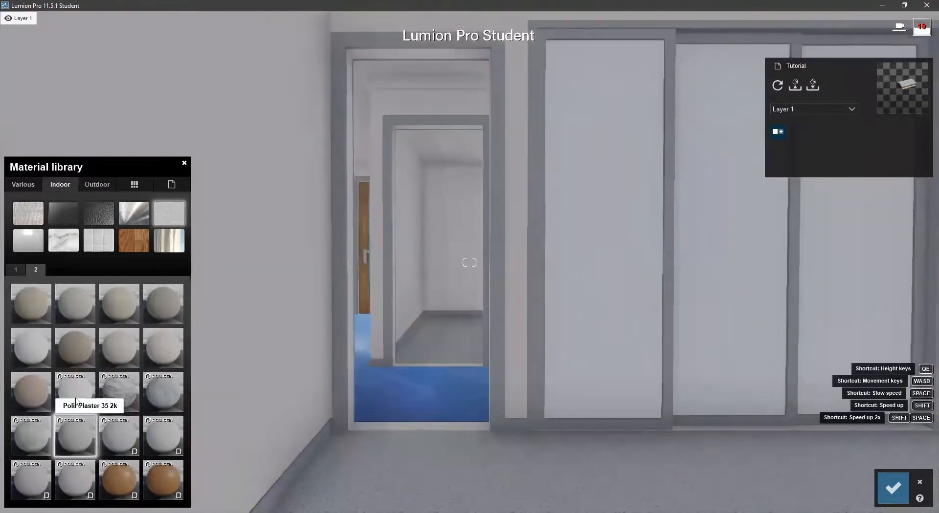
left_click(34, 361)
left_click(75, 445)
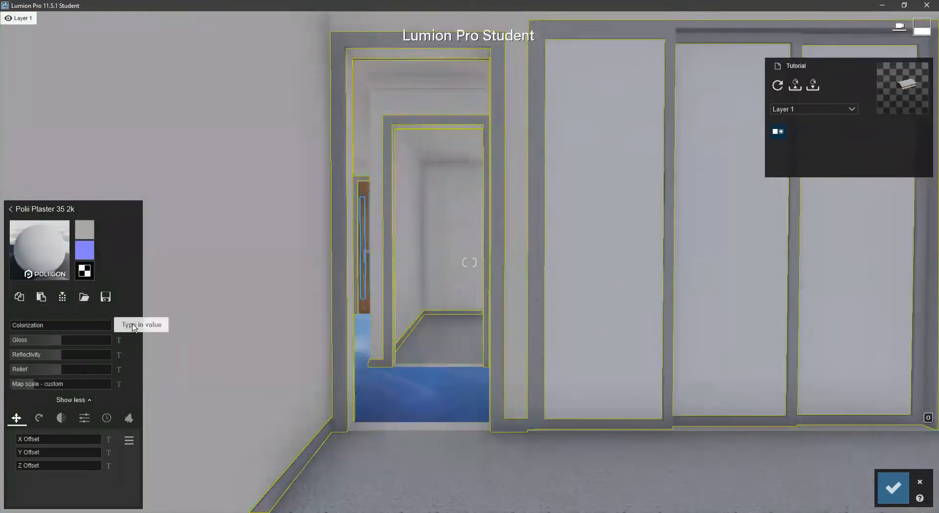
left_click(133, 326)
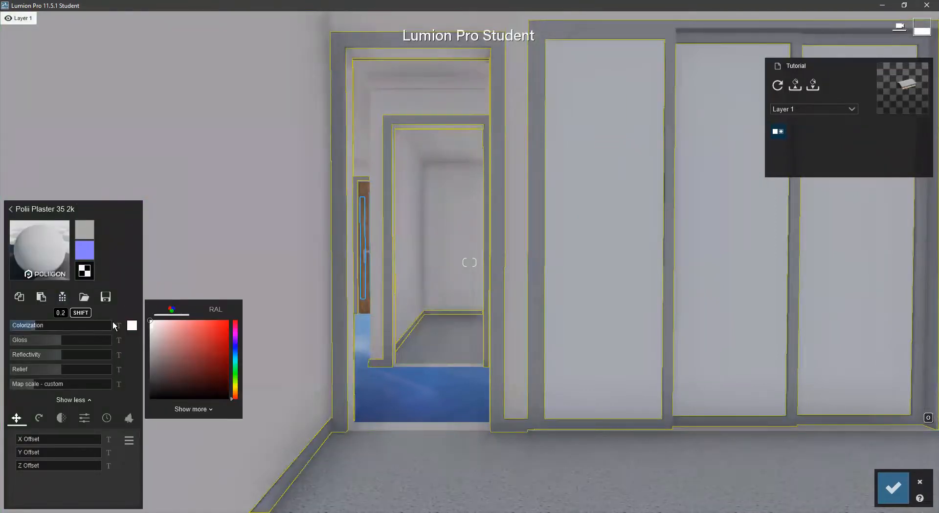
left_click_drag(113, 322, 150, 322)
- Look through the living area and hallway to examine the white skirting boards and door frames
key("d")
right_click_drag(471, 368, 371, 368)
key("s")
right_click_drag(469, 262, 880, 332)
key("w")
key("w")
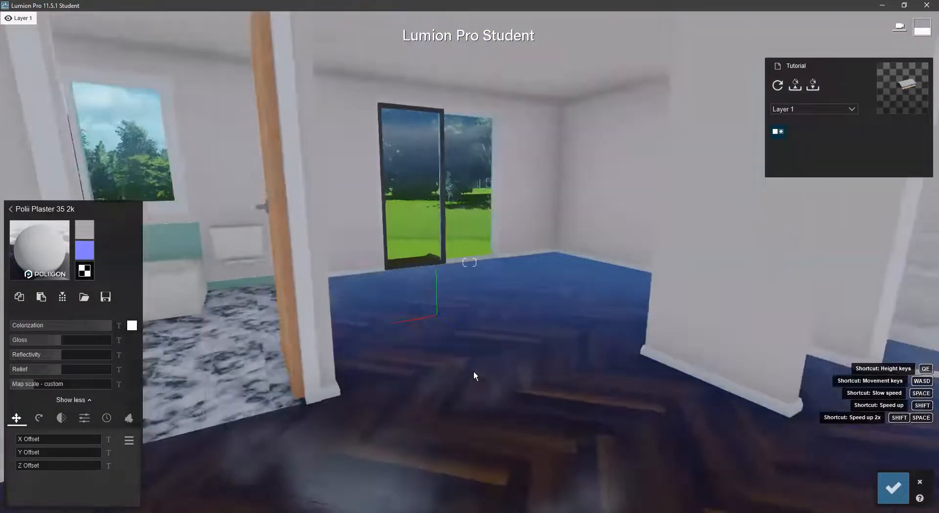
key("w")
right_click_drag(469, 347, 762, 348)
key("w")
key("s")
right_click_drag(655, 230, 240, 230)
right_click_drag(929, 339, 528, 331)
key("w")
key("w")
right_click_drag(733, 337, 532, 343)
key("s")
key("w")
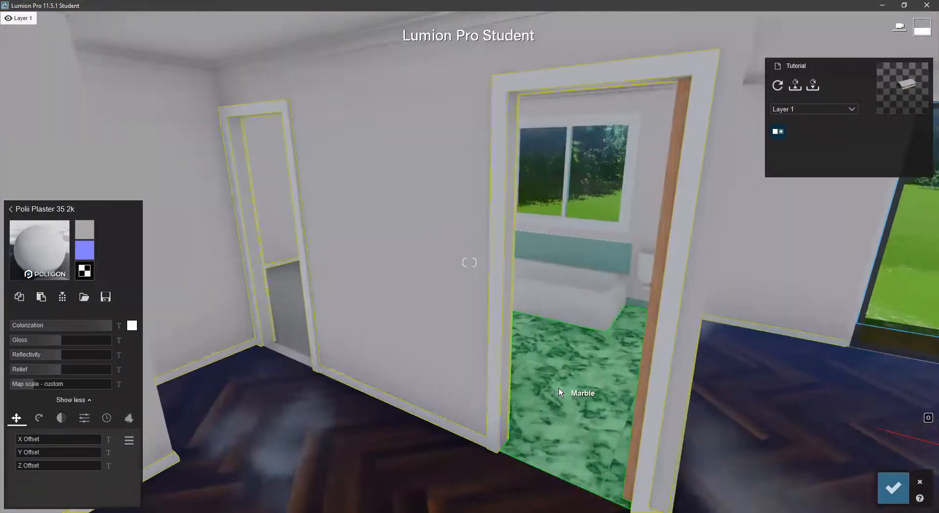
- Reopen the material library for the trim and examine the bathroom doorway with its wooden door and marble floor
right_click_drag(558, 388, 576, 386)
key("a")
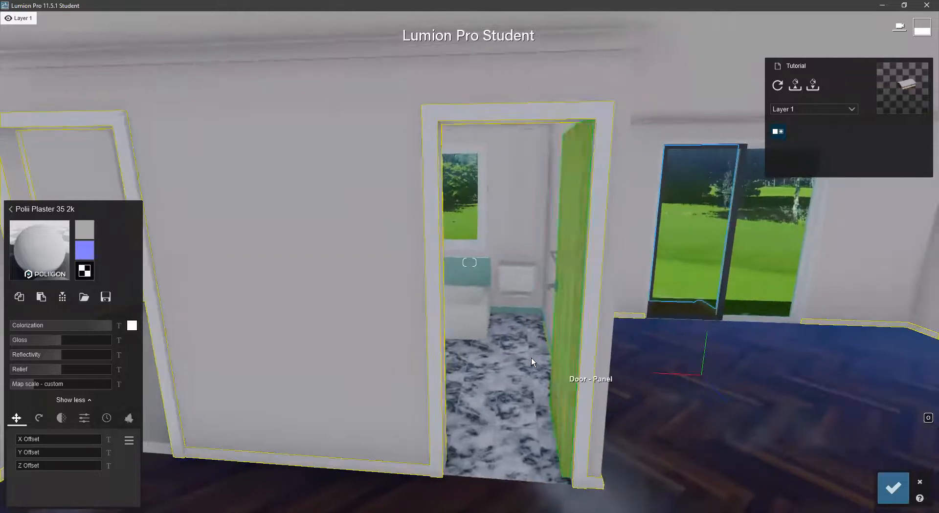
key("w")
key("s")
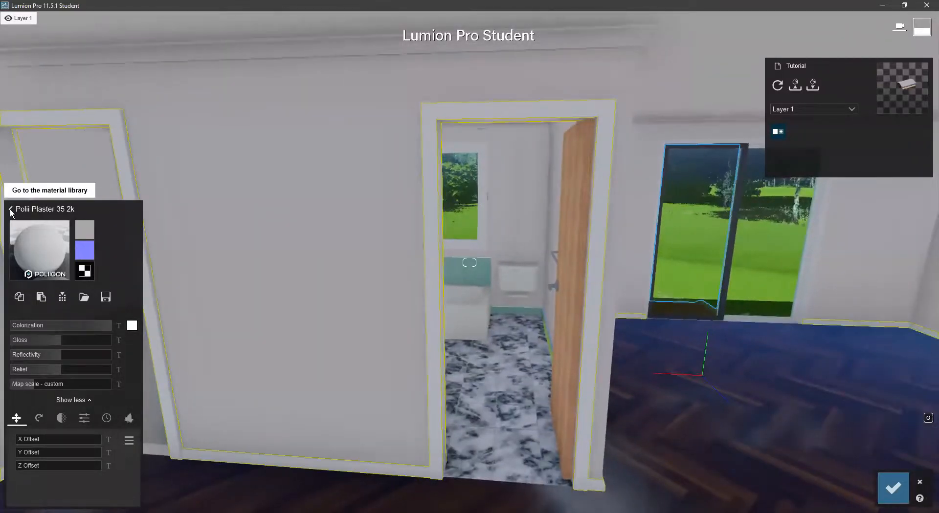
left_click(11, 210)
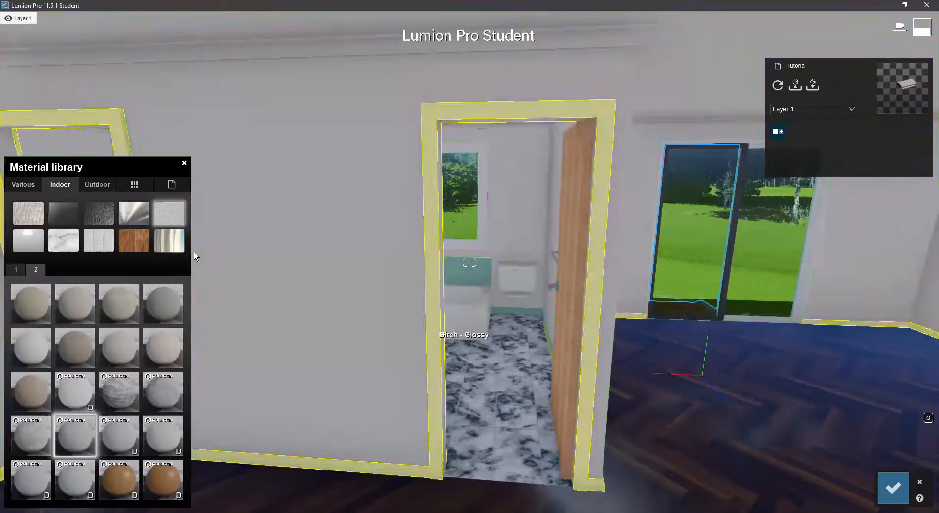
right_click_drag(448, 291, 587, 286)
key("w")
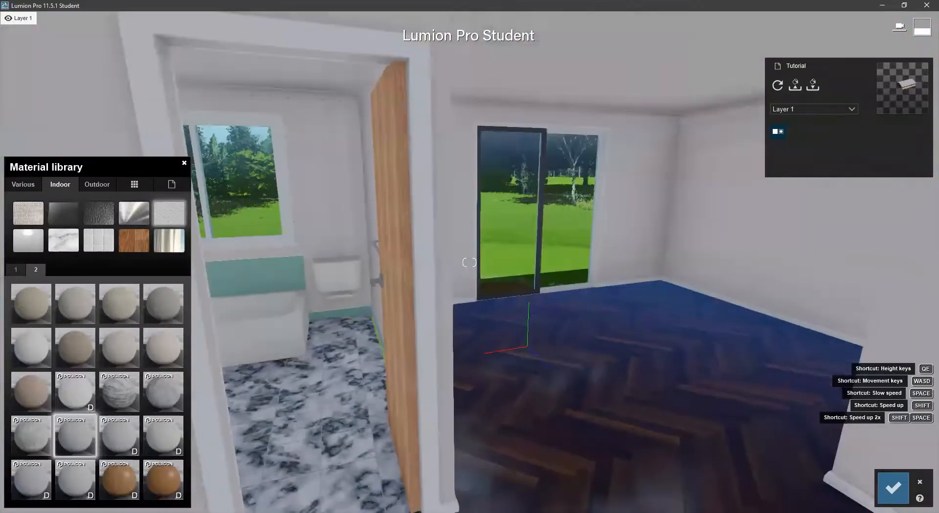
key("d")
key("a")
key("s")
mouse_move(374, 315)
right_mouse_down()
mouse_move(430, 313)
mouse_move(523, 289)
mouse_move(377, 314)
right_mouse_up()
key("w")
key("s")
key("w")
key("d")
right_click_drag(460, 313, 274, 312)
key("s")
key("d")
key("s")
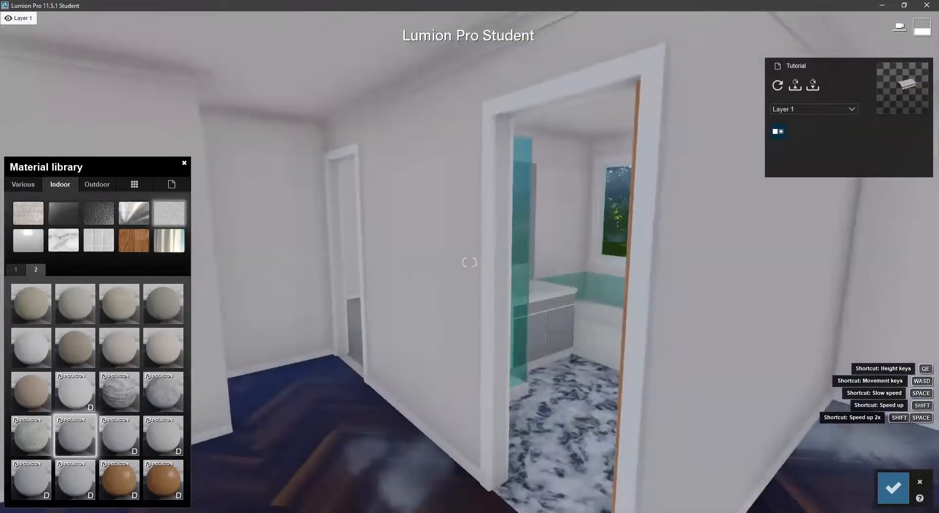
- Go to the kitchen and select the cabinets' Default material for editing
key("a")
right_click_drag(317, 357, 841, 360)
key("w")
key("a")
right_click_drag(469, 337, 650, 325)
key("w")
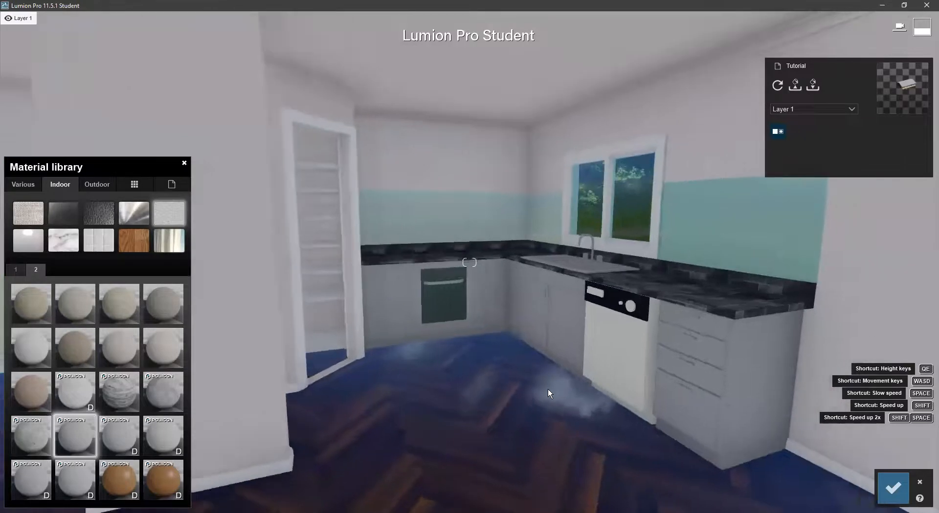
key("w")
key("s")
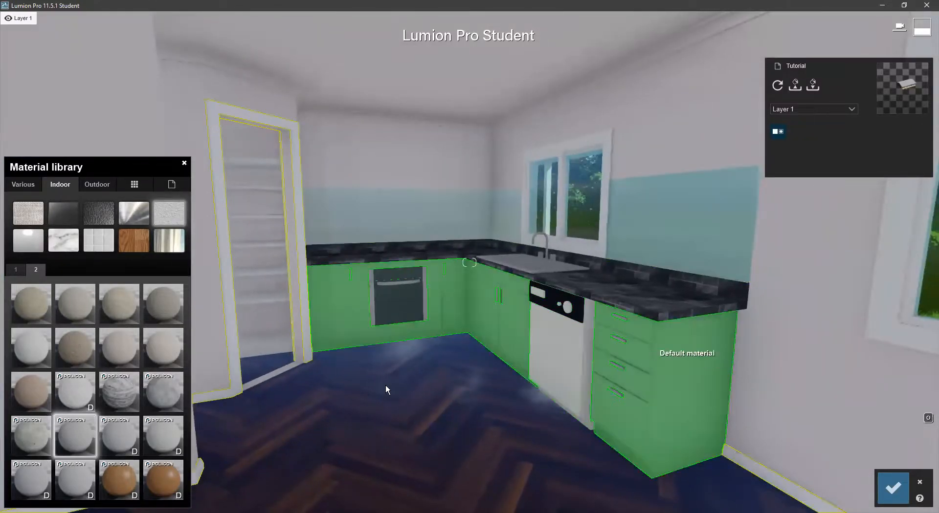
left_click(384, 337)
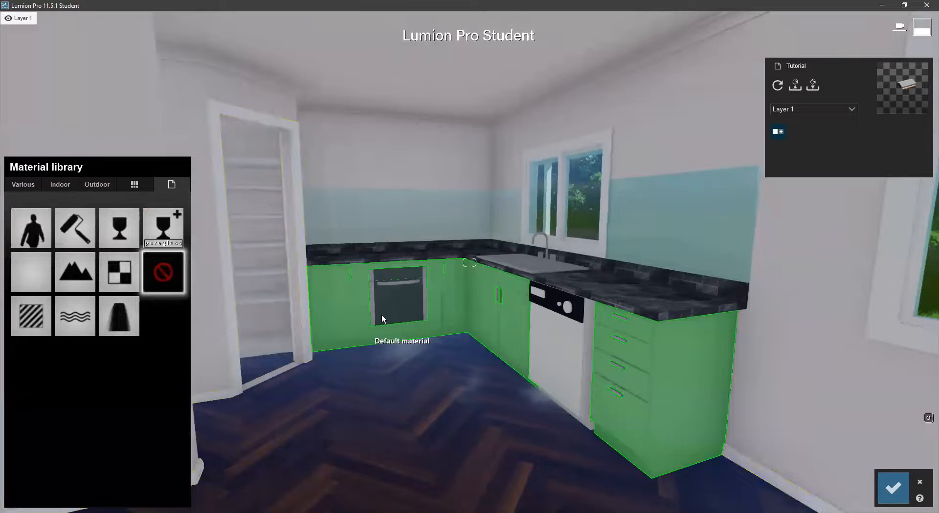
- Apply the indoor plastic material Plastic Glossy 006 to the kitchen cabinets and colorize it fully white
left_click(63, 183)
left_click(23, 245)
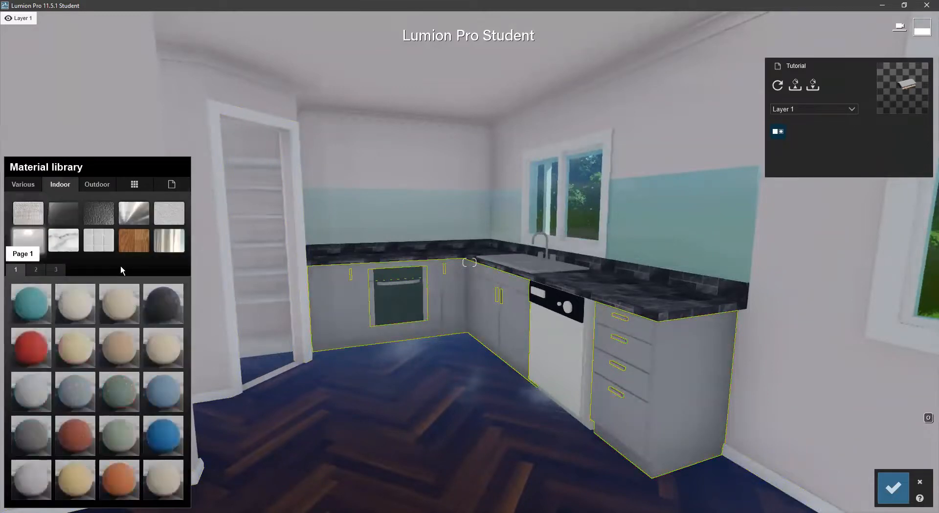
left_click(56, 270)
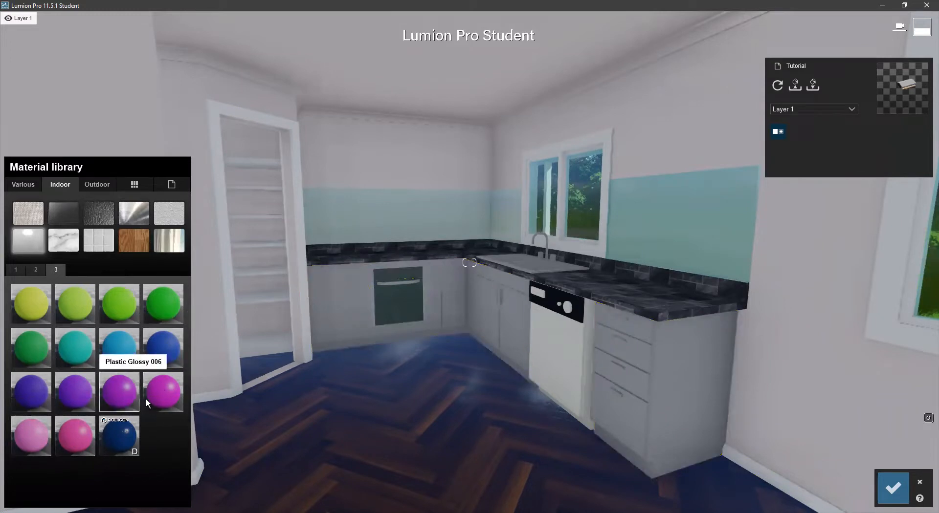
left_click(126, 394)
left_click_drag(56, 327, 128, 328)
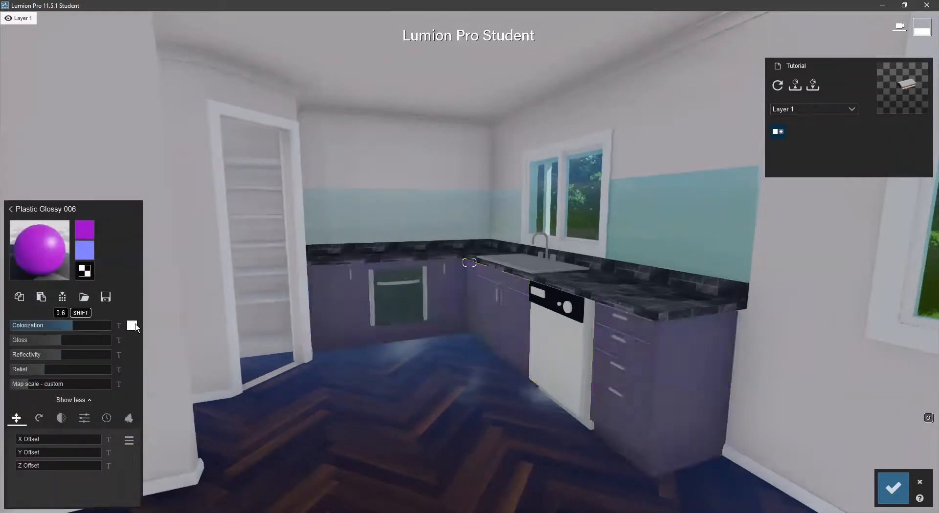
- Inspect the white kitchen cabinets up close and from the living area, and save the material changes
right_click_drag(462, 418, 506, 431)
key("w")
key("w")
right_click_drag(469, 263, 522, 331)
key("e")
key("s")
key("q")
key("s")
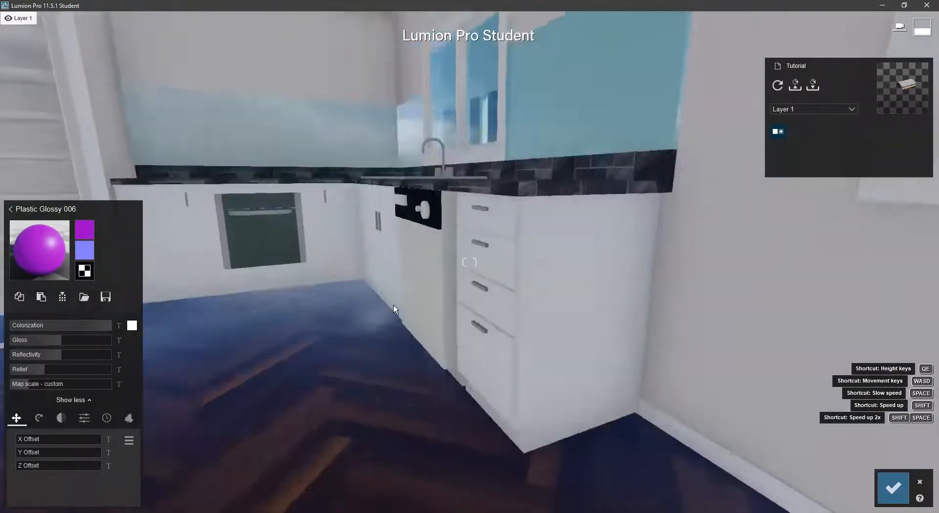
key("a")
key("s")
key("a")
right_click_drag(403, 348, 338, 315)
key("w")
key("s")
key("s")
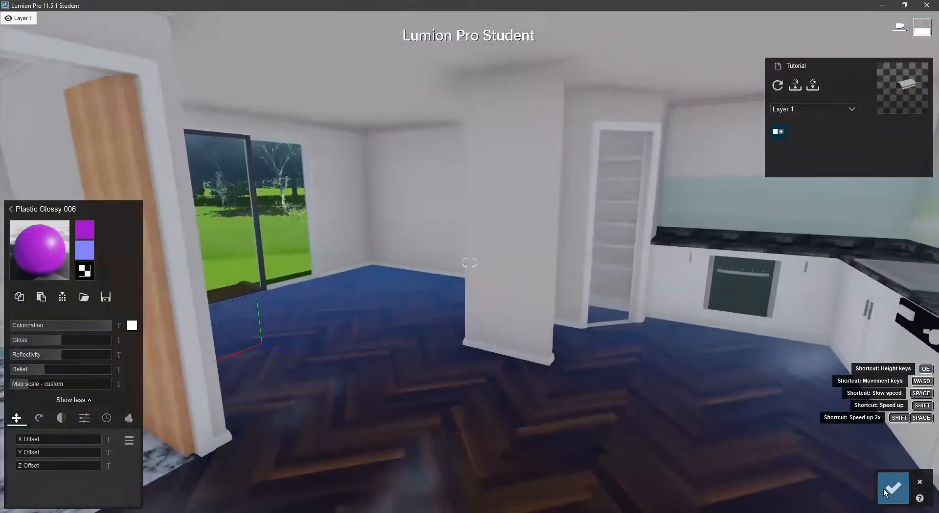
left_click(893, 488)
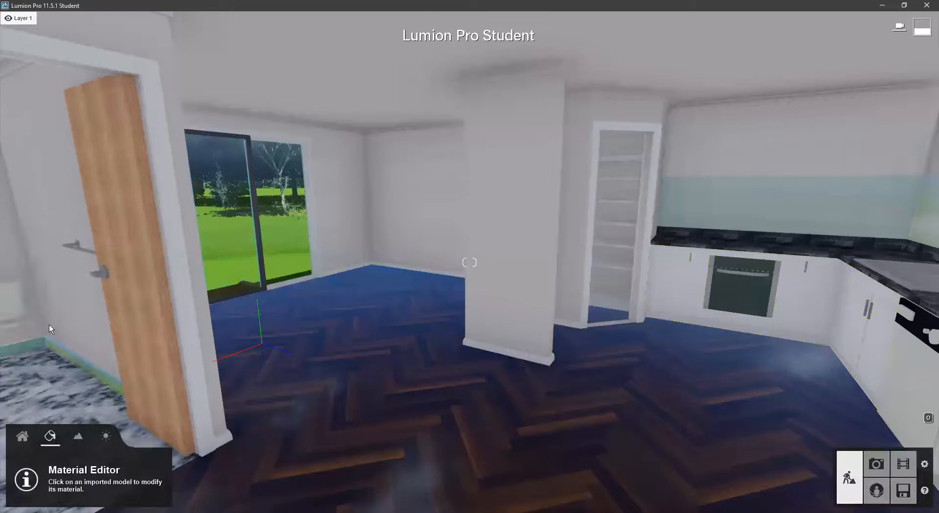
- Examine the kitchen and open living area, including the cabinets, floor, walls and ceiling
key("w")
right_click_drag(604, 311, 542, 311)
key("s")
mouse_move(469, 262)
right_mouse_down()
mouse_move(421, 263)
mouse_move(425, 240)
mouse_move(475, 200)
mouse_move(541, 173)
mouse_move(475, 248)
right_mouse_up()
key("s")
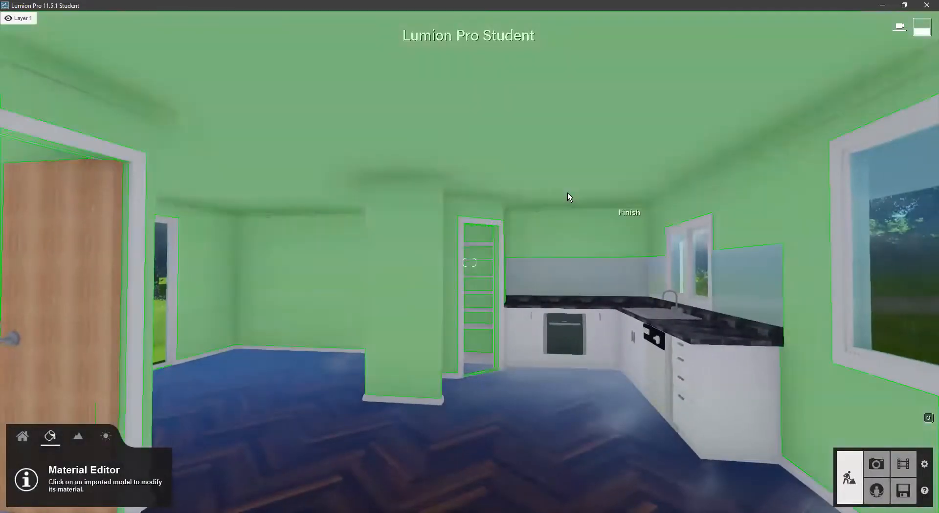
key("w")
right_click_drag(469, 262, 479, 279)
key("s")
key("s")
key("e")
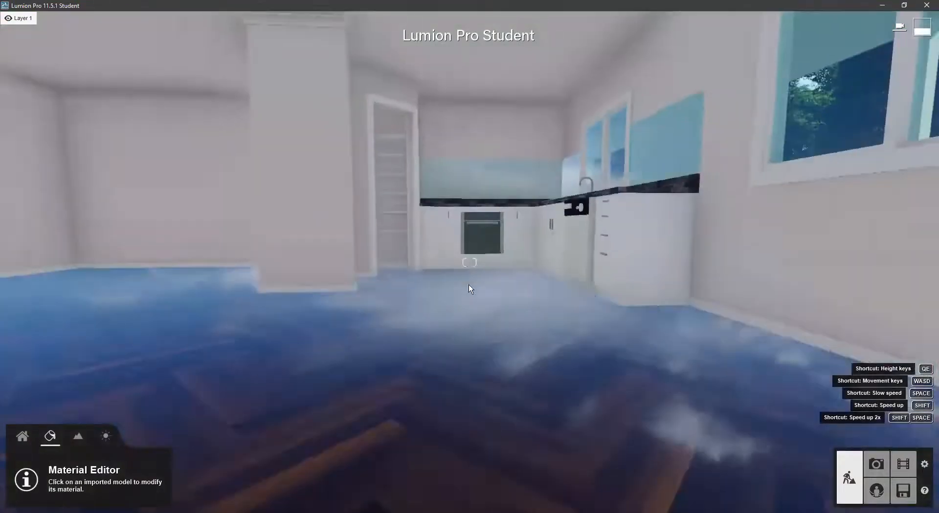
key("q")
key("s")
key("a")
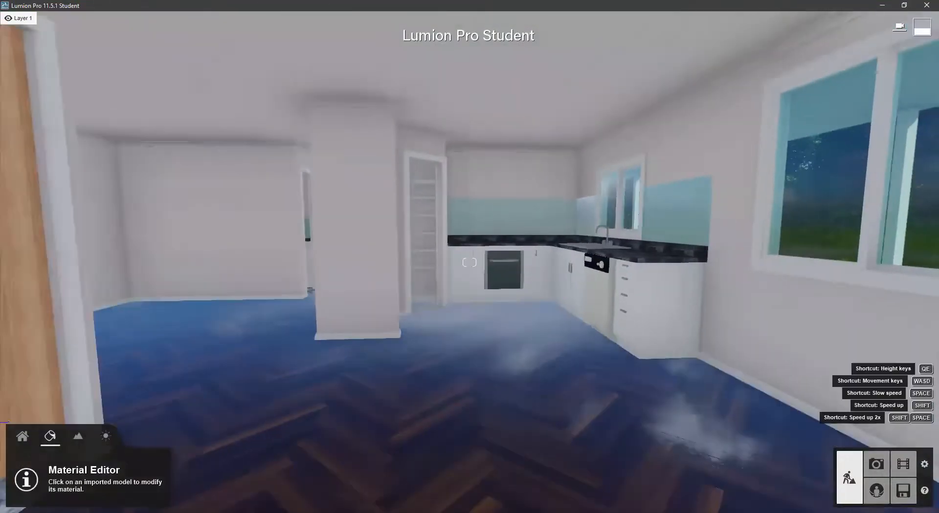
key("e")
key("w")
key("d")
key("q")
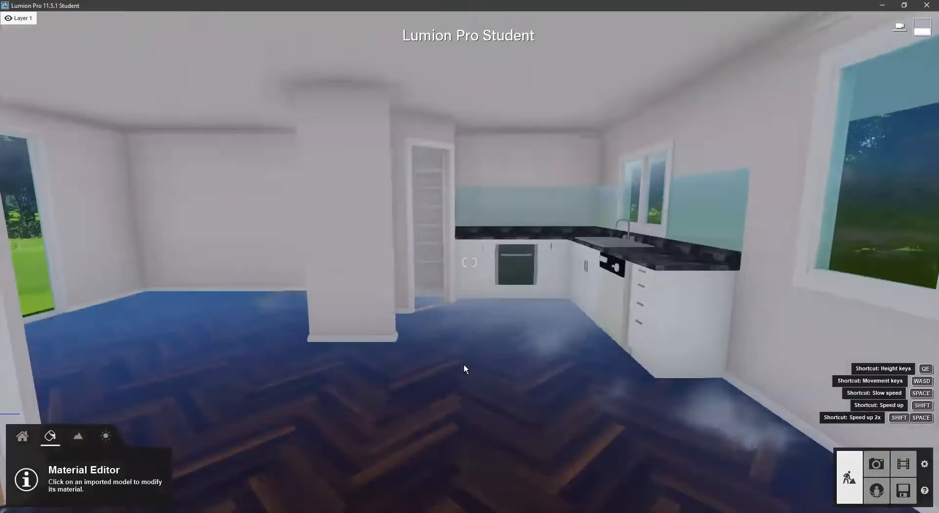
key("s")
key("e")
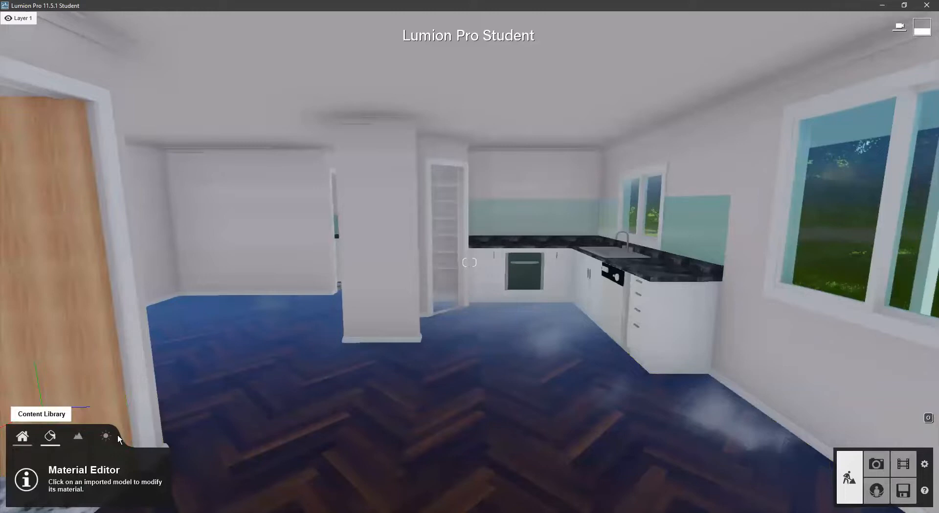
- Place a Lamp03 spotlight from the lights library on the living area ceiling near the sliding door
left_click(23, 437)
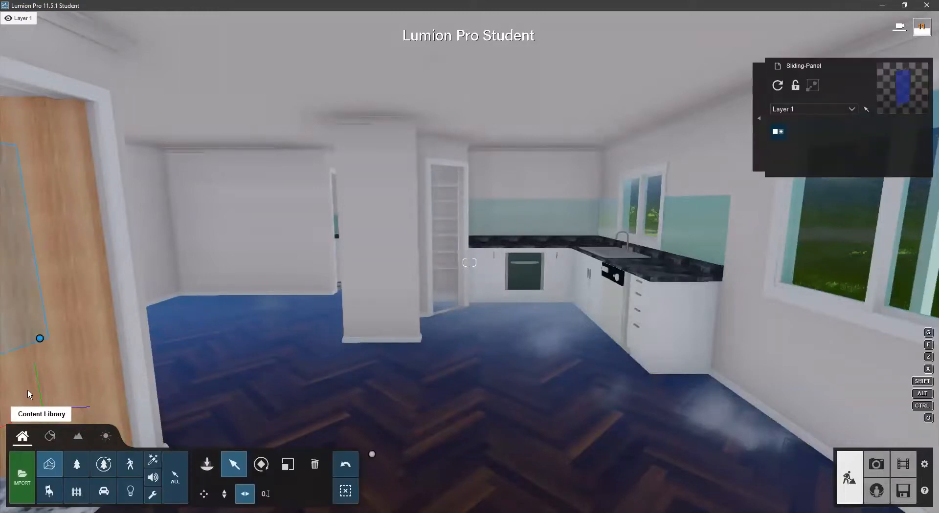
left_click(130, 492)
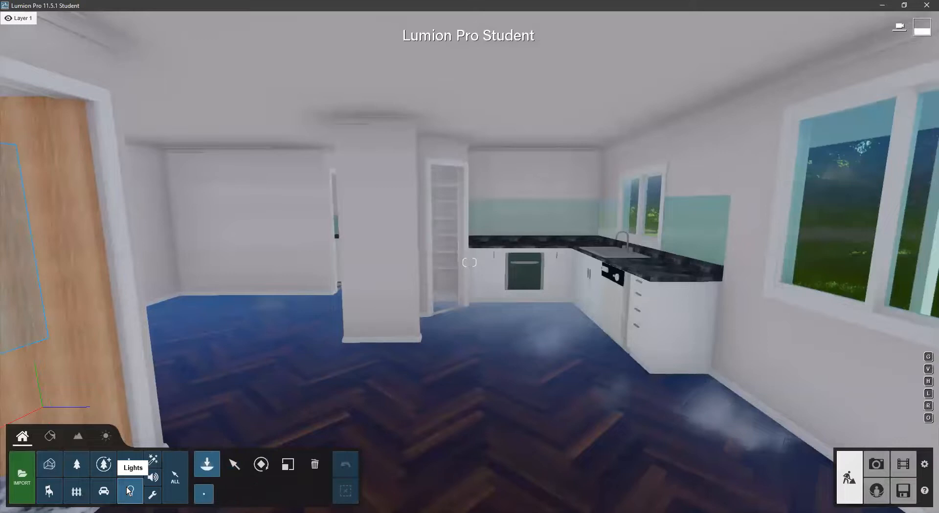
left_click(129, 491)
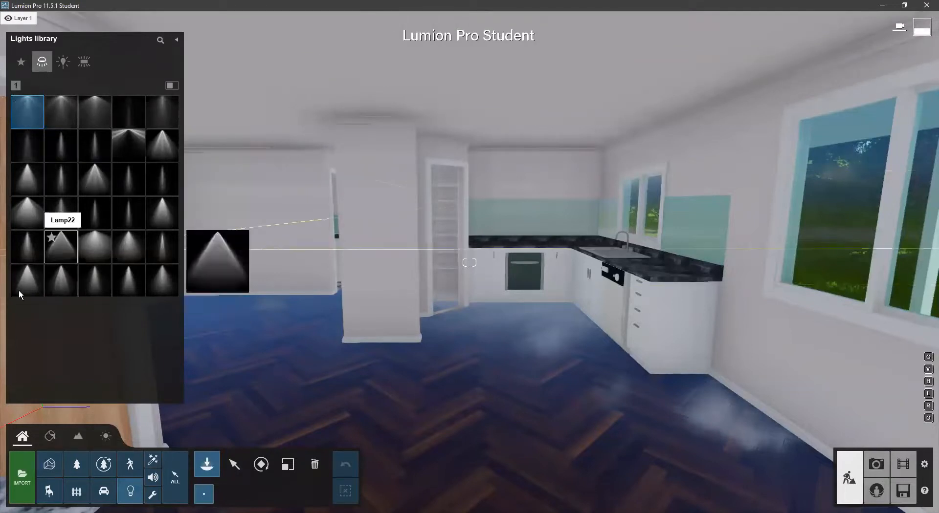
left_click(100, 116)
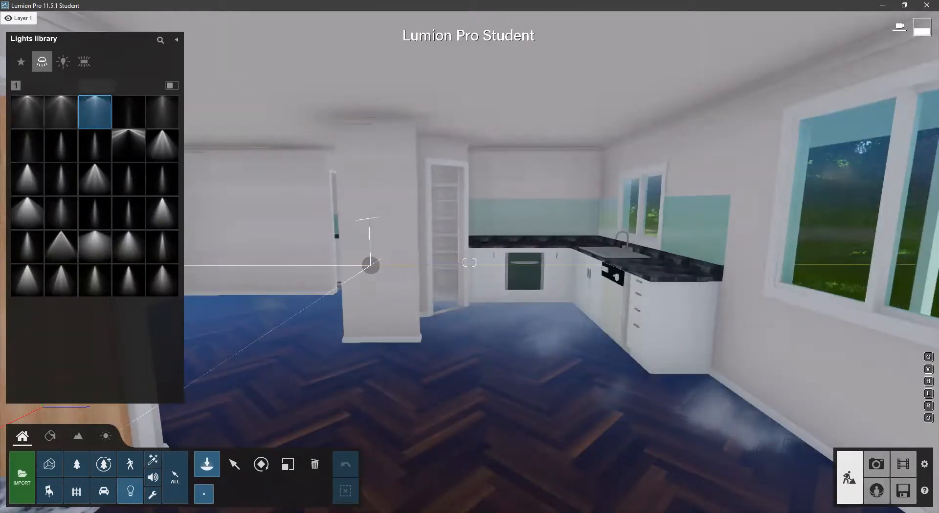
left_click(304, 118)
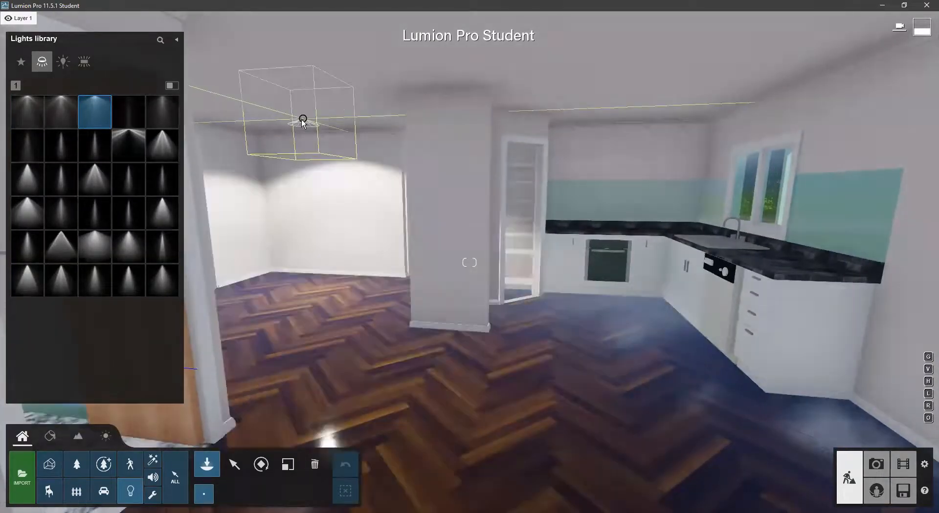
key("w")
right_click_drag(300, 108, 315, 173)
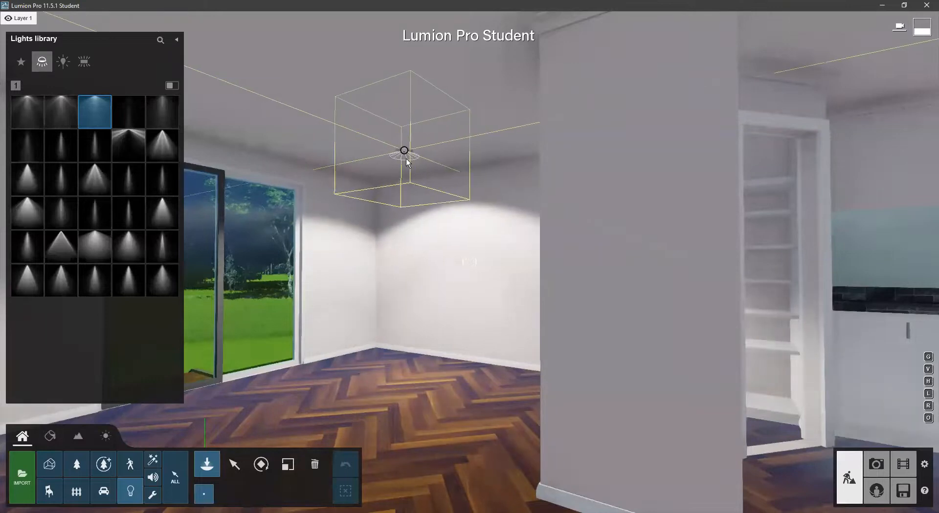
key("a")
right_click_drag(421, 173, 396, 276)
key("w")
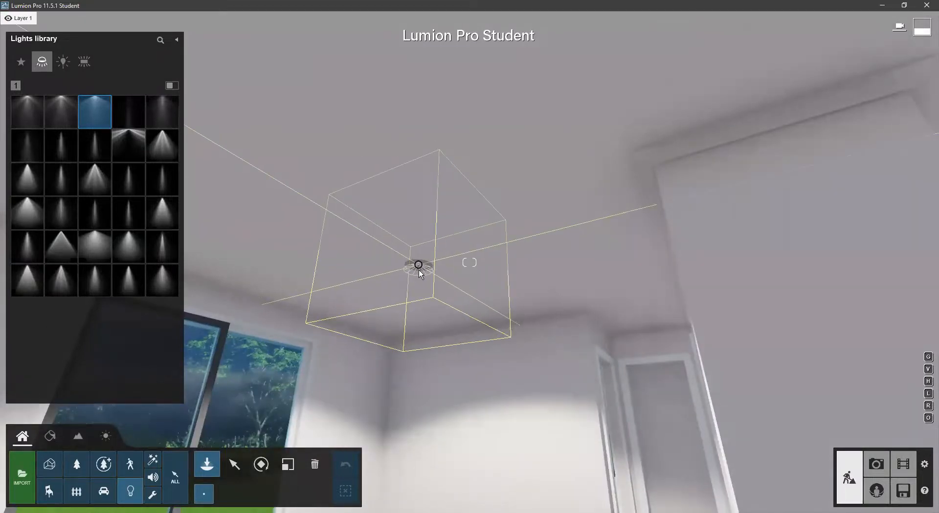
left_click(416, 269)
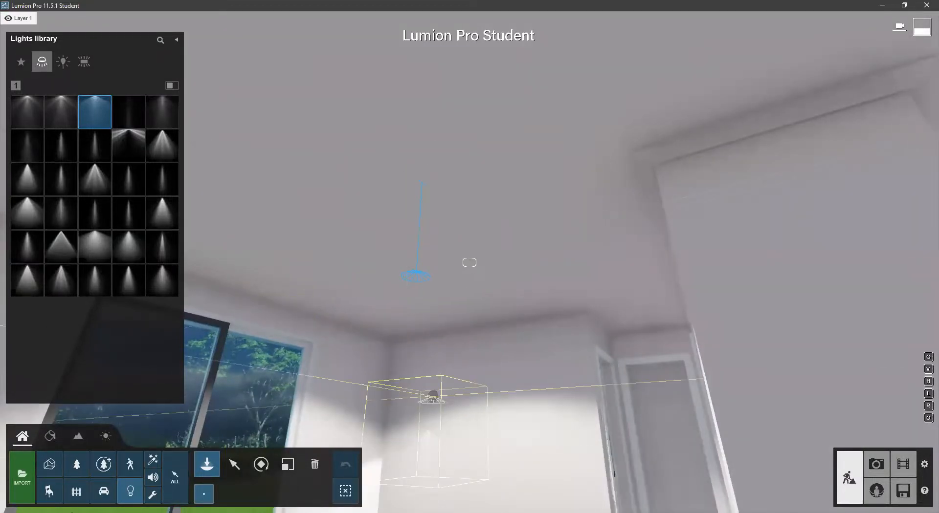
- Select the placed ceiling spotlight and turn on Show light source for it
right_click_drag(432, 394, 428, 457)
key("w")
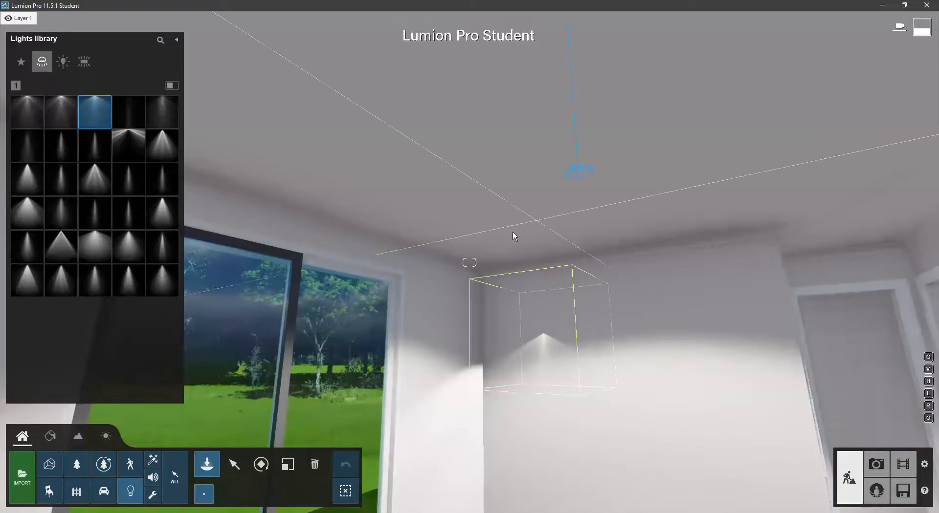
left_click(513, 234)
key("d")
left_click(236, 466)
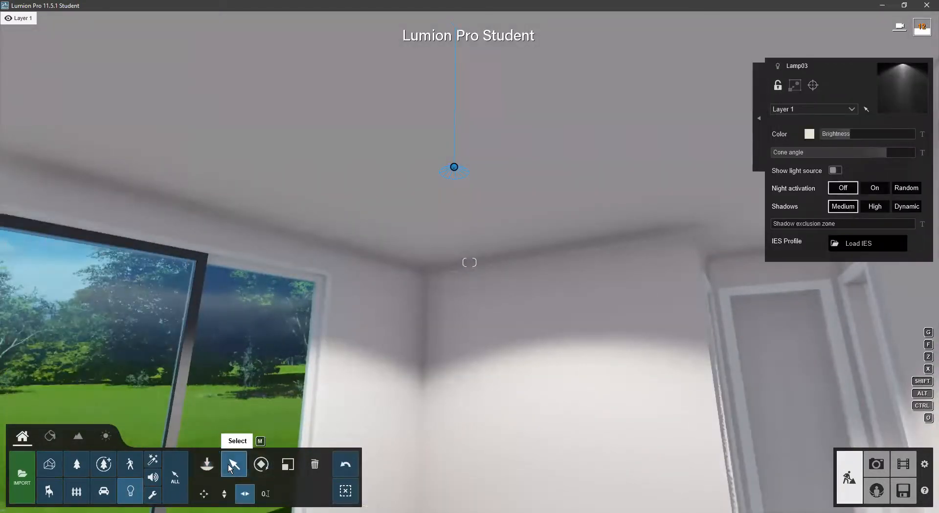
right_click_drag(456, 171, 414, 234)
key("q")
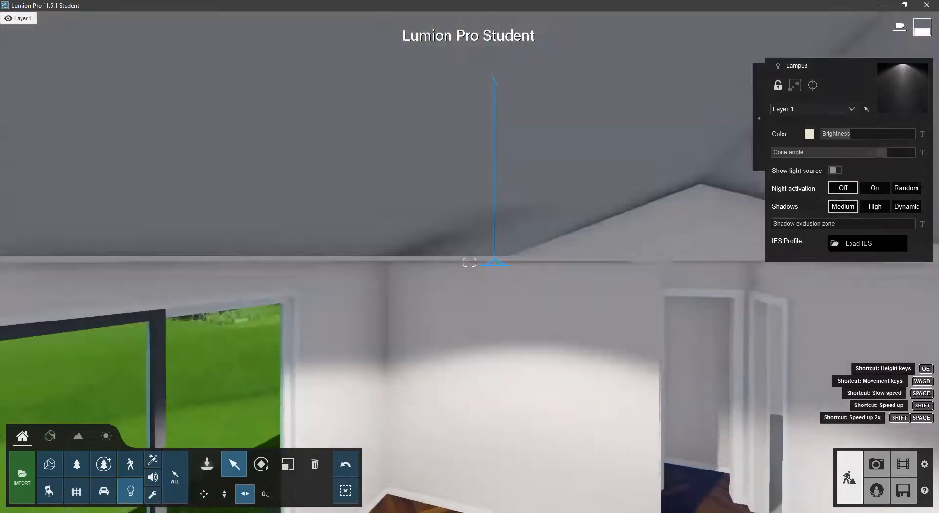
key("e")
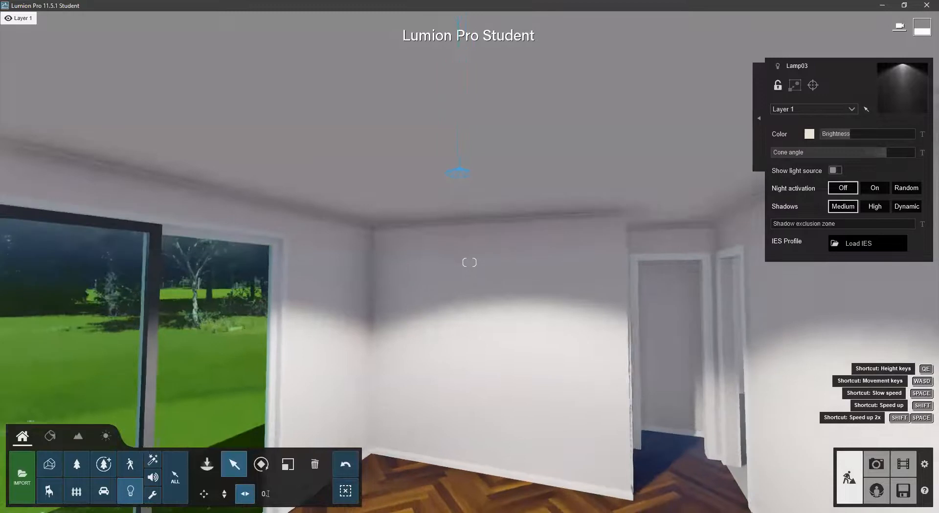
key("e")
key("d")
key("s")
key("q")
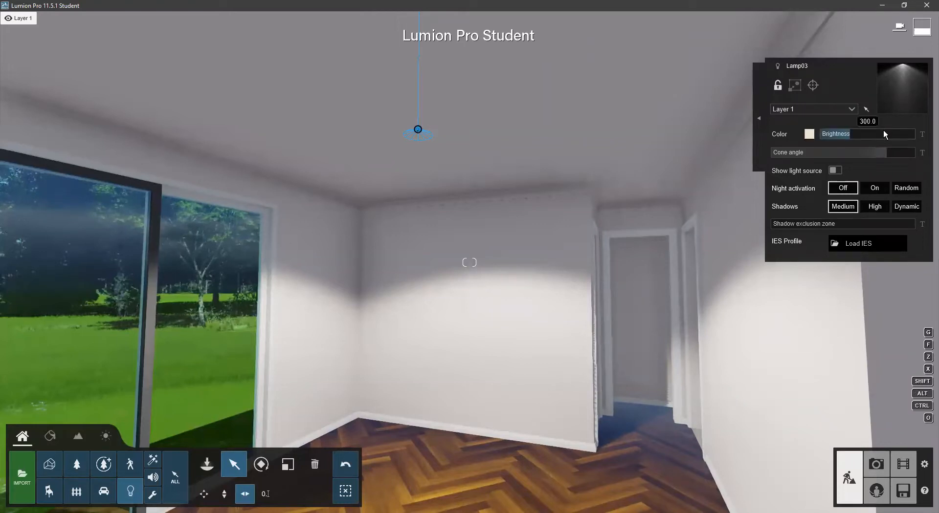
left_click(833, 172)
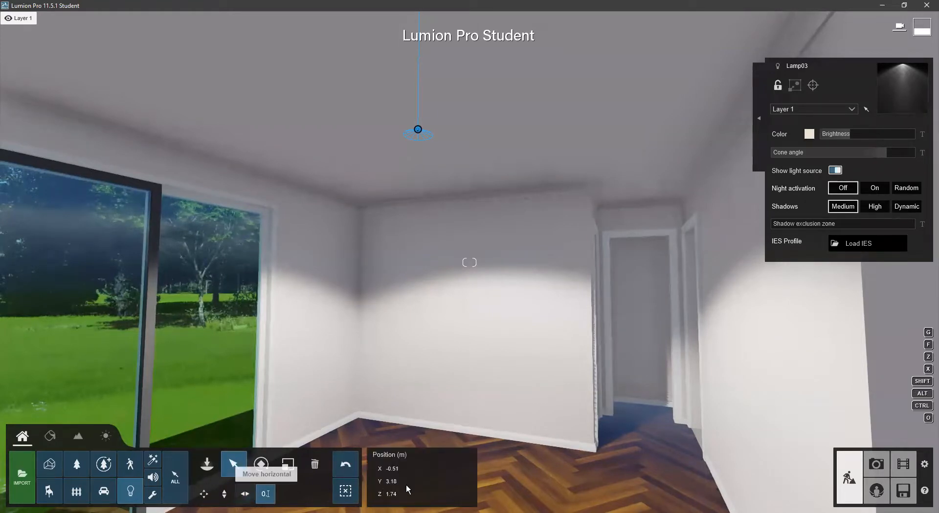
- Set the spotlight's Y position to 3.17 m and check its fit against the ceiling
left_click(396, 482)
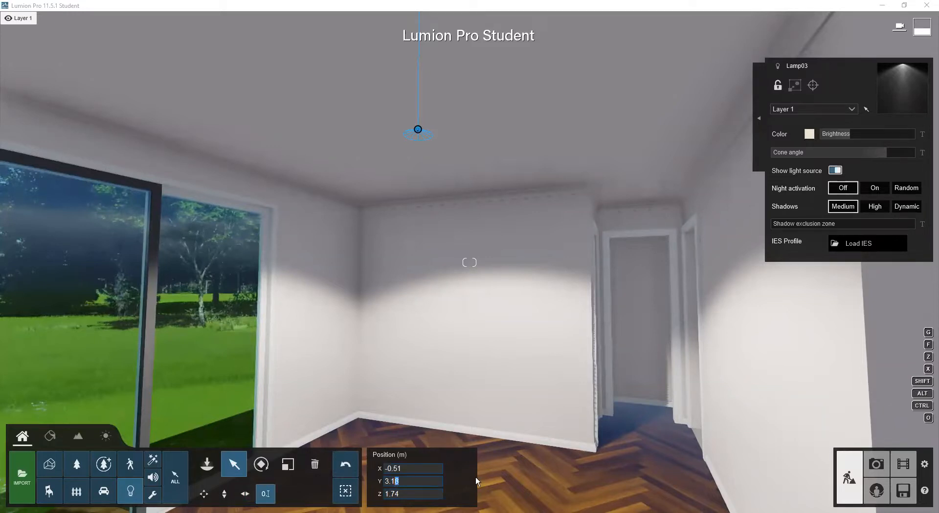
type("7")
right_click_drag(454, 385, 452, 66)
key("w")
key("w")
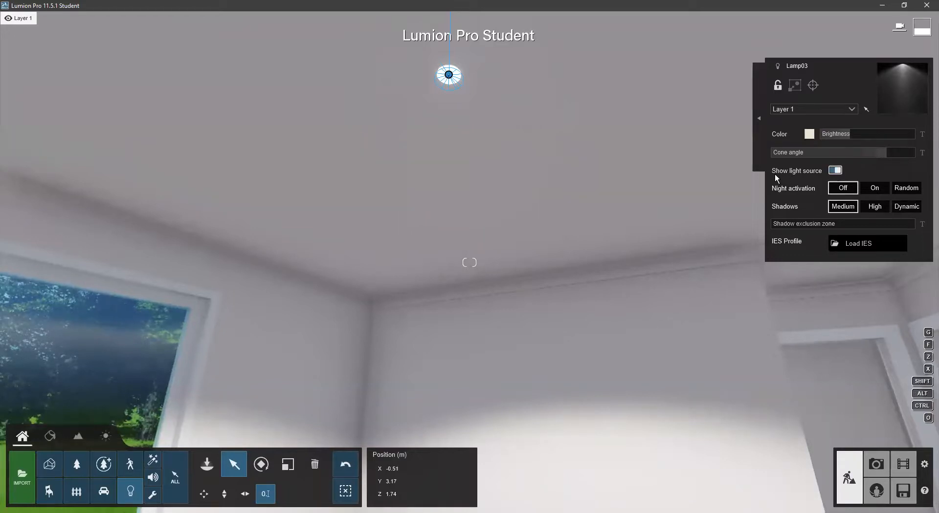
key("q")
key("e")
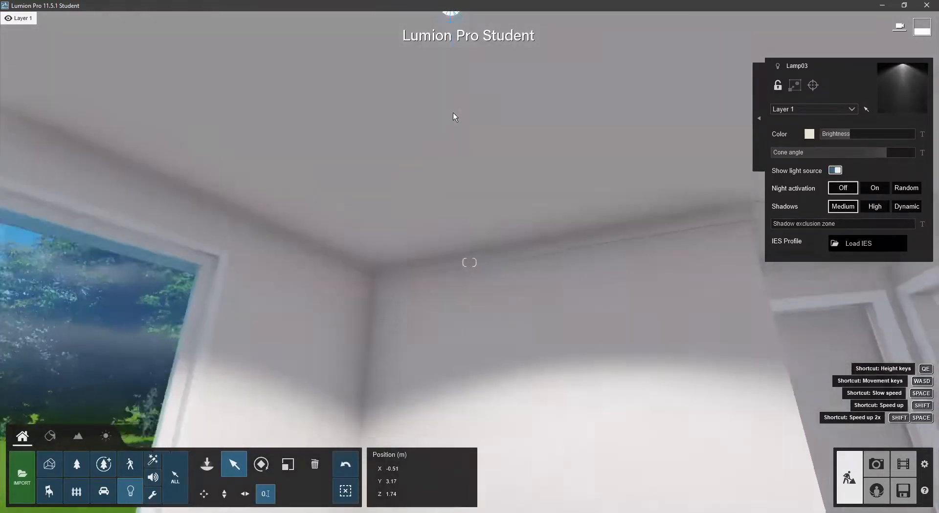
key("s")
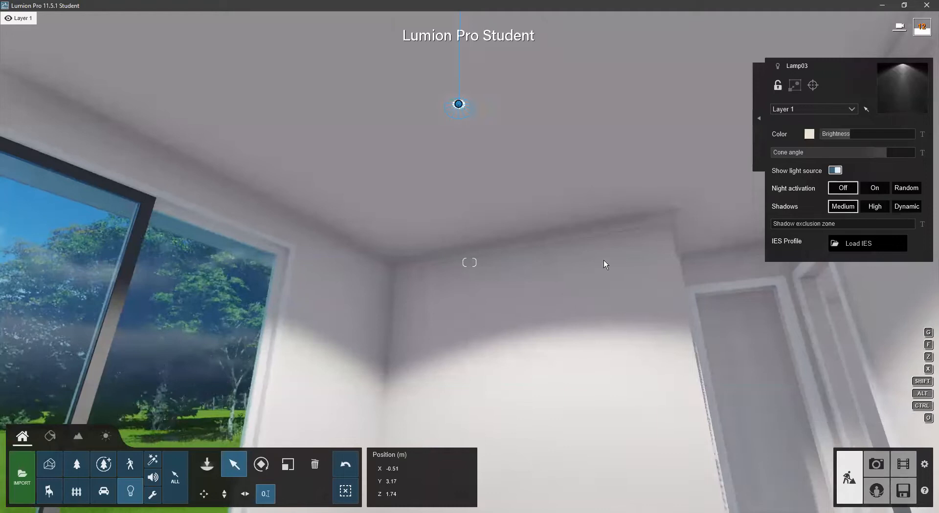
key("s")
- Adjust the spotlight's brightness and widen its cone angle to the maximum
right_click_drag(604, 260, 650, 342)
key("q")
key("a")
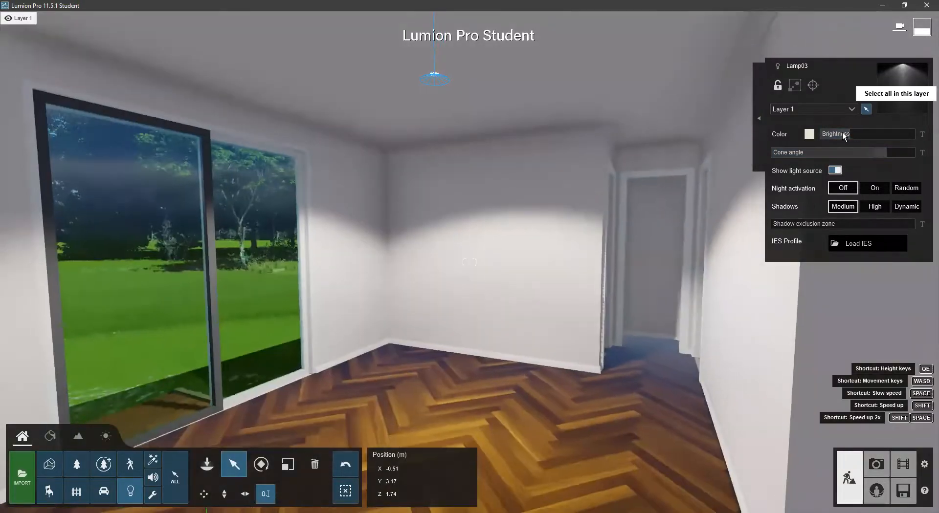
left_click(829, 132)
left_click_drag(829, 132, 923, 155)
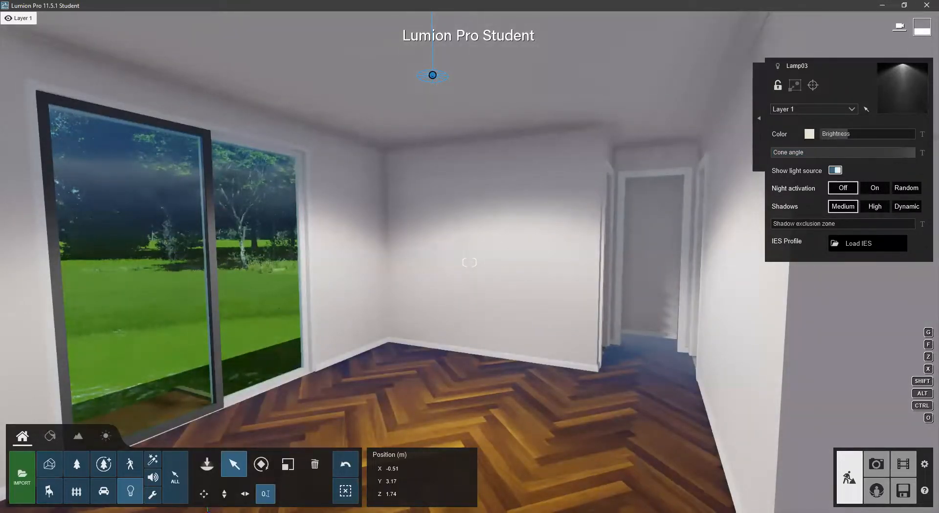
- Examine the spotlight's illumination on the living area walls, floor and hallway entrance
key("s")
key("w")
key("s")
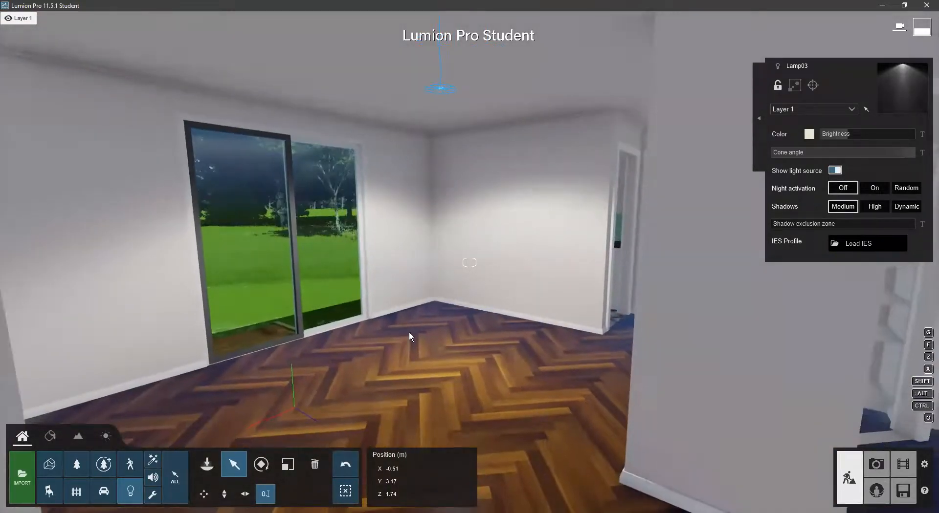
key("w")
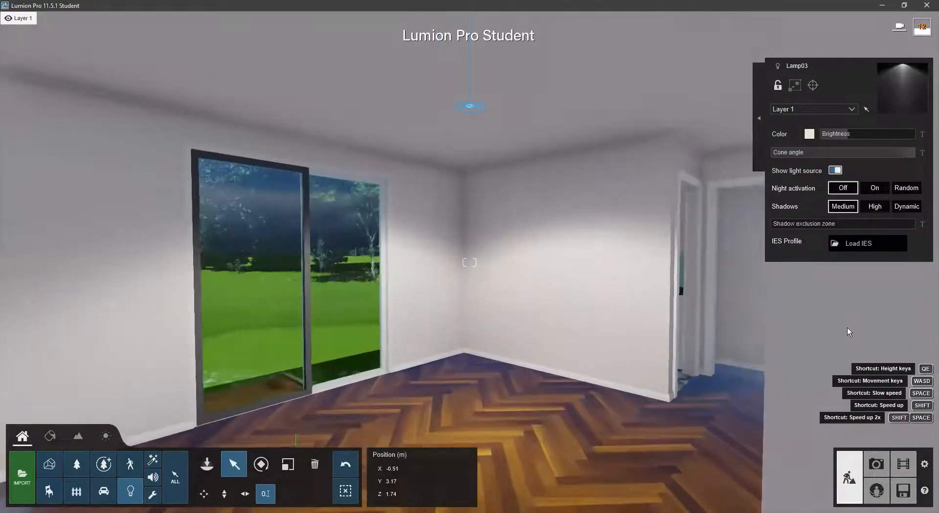
key("w")
right_click_drag(641, 411, 694, 453)
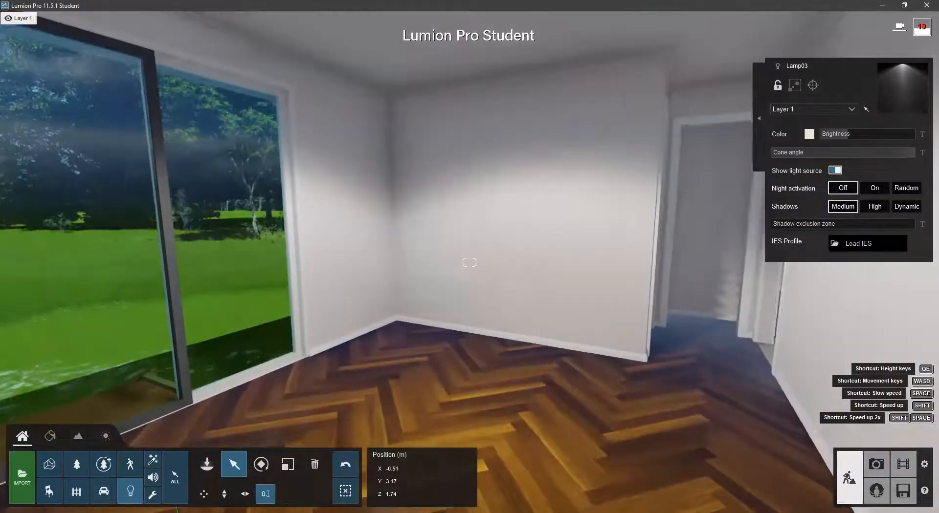
key("s")
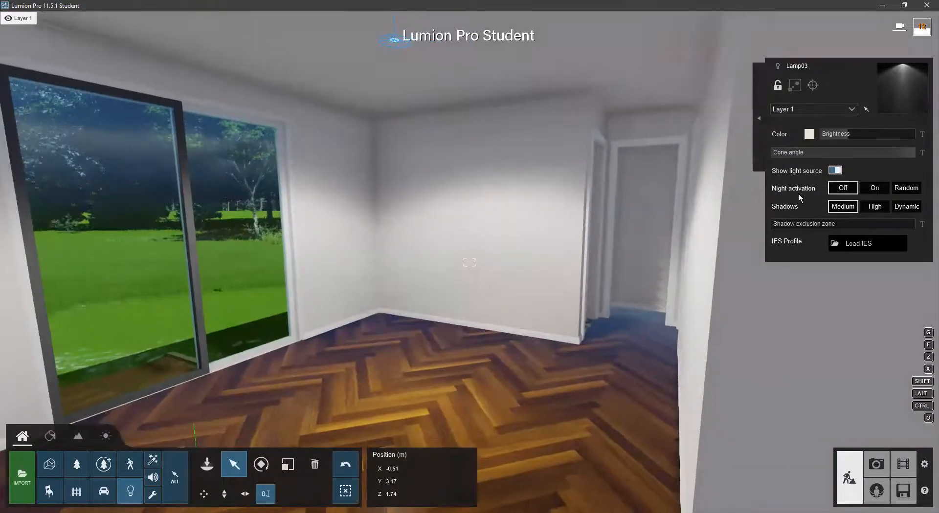
- Inspect the living area from several viewpoints to judge the spotlight's spread and check its Medium shadow option
key("s")
key("a")
key("q")
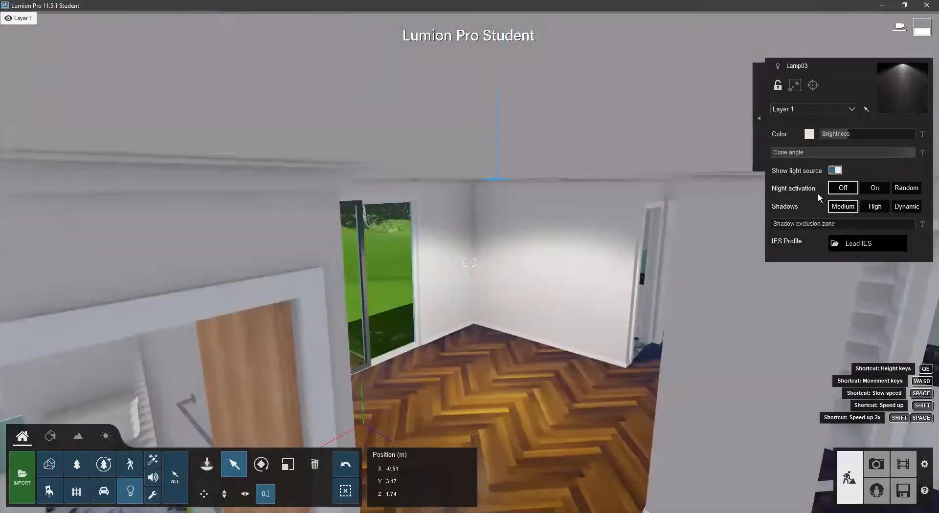
key("e")
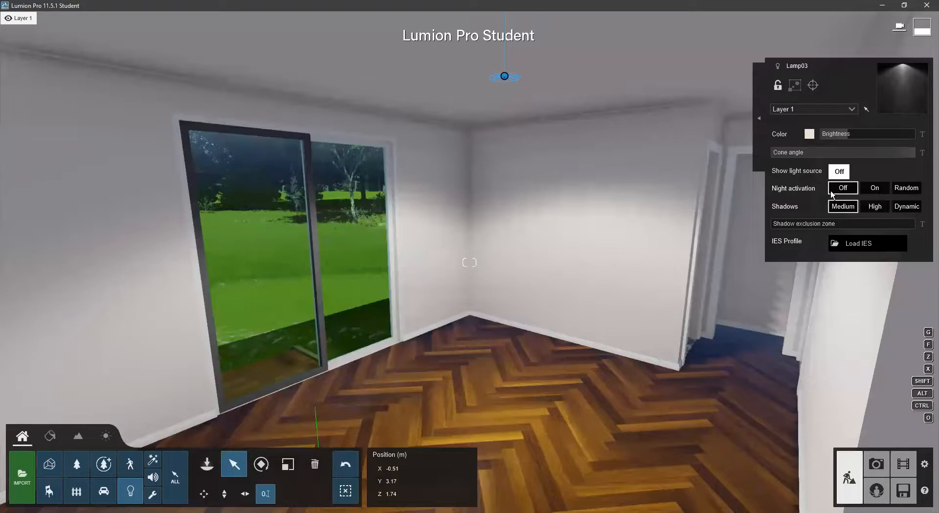
key("d")
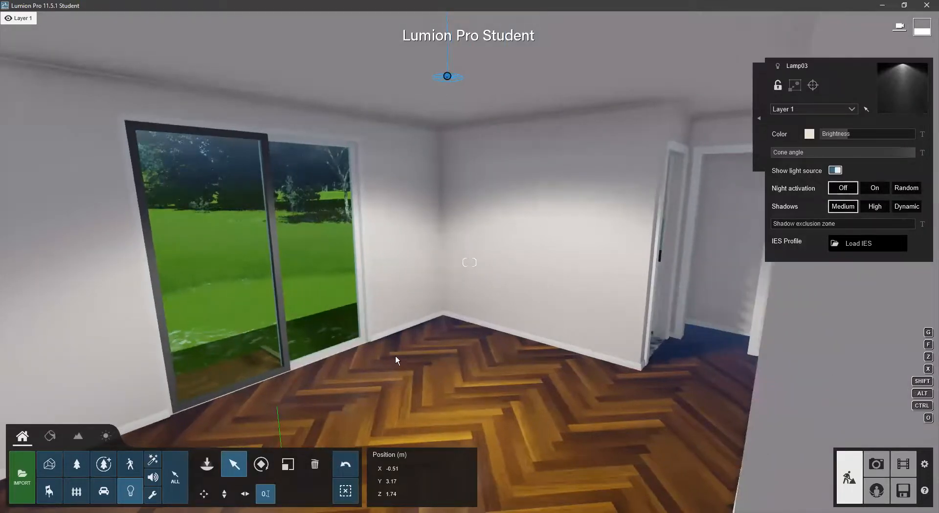
key("s")
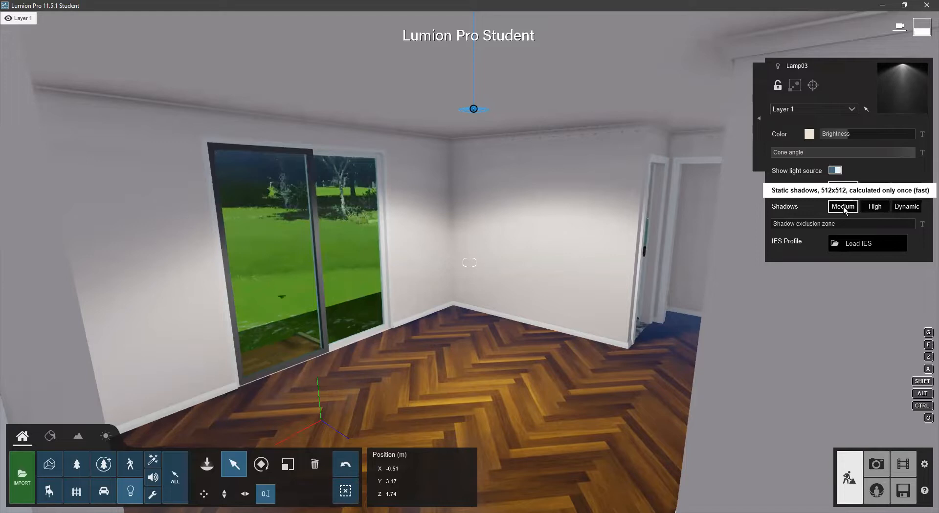
right_click_drag(523, 353, 895, 324)
key("s")
key("s")
key("w")
key("s")
key("d")
key("a")
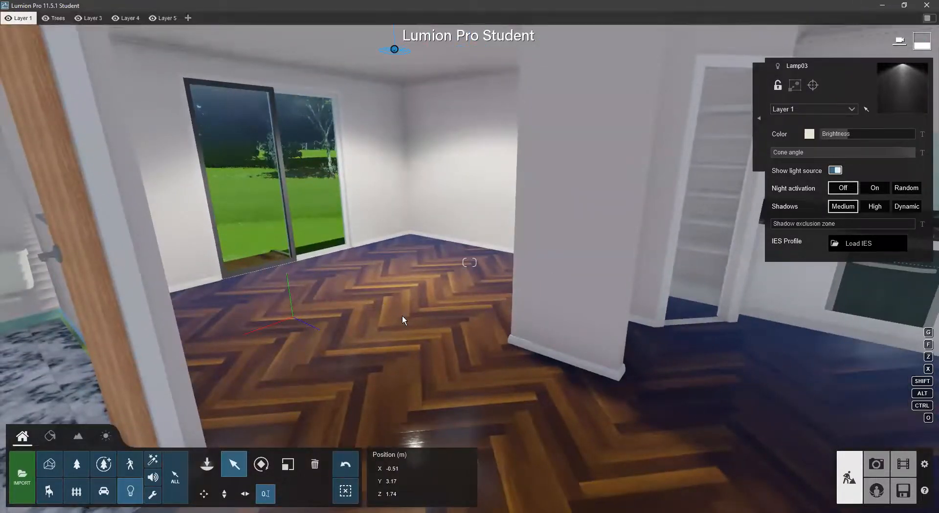
- Compare the lighting in the kitchen with the spotlit living area, including the ceiling and floor
right_click_drag(397, 303, 440, 288)
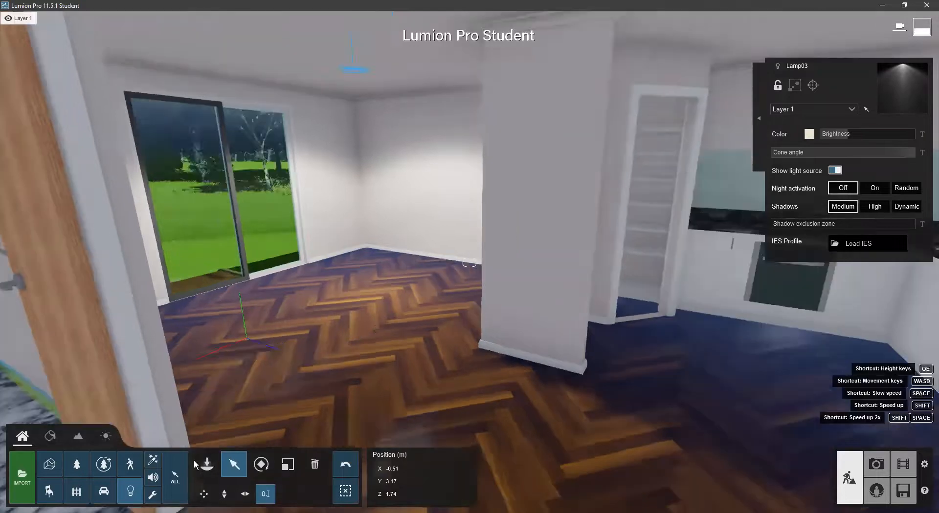
key("s")
key("w")
key("s")
right_click_drag(625, 171, 346, 180)
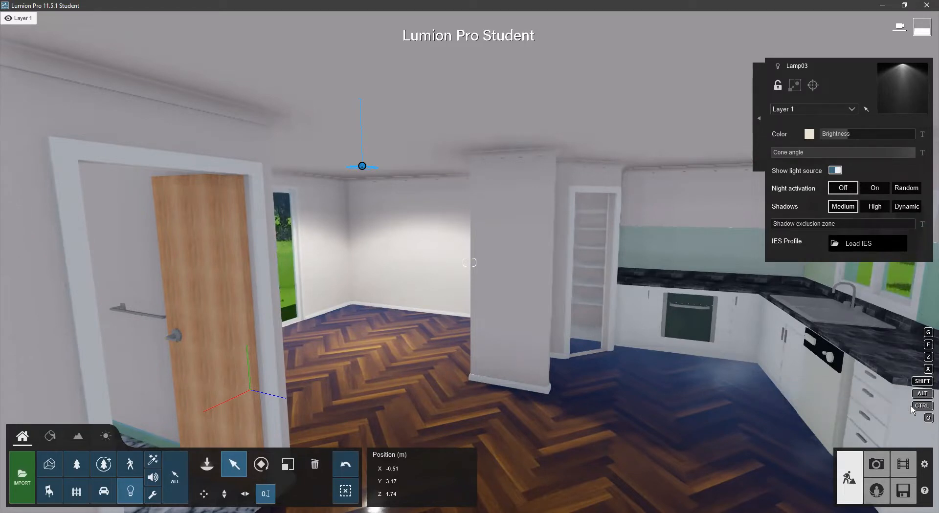
left_click_drag(305, 108, 462, 213, "ctrl")
right_click_drag(362, 165, 409, 357)
key("q")
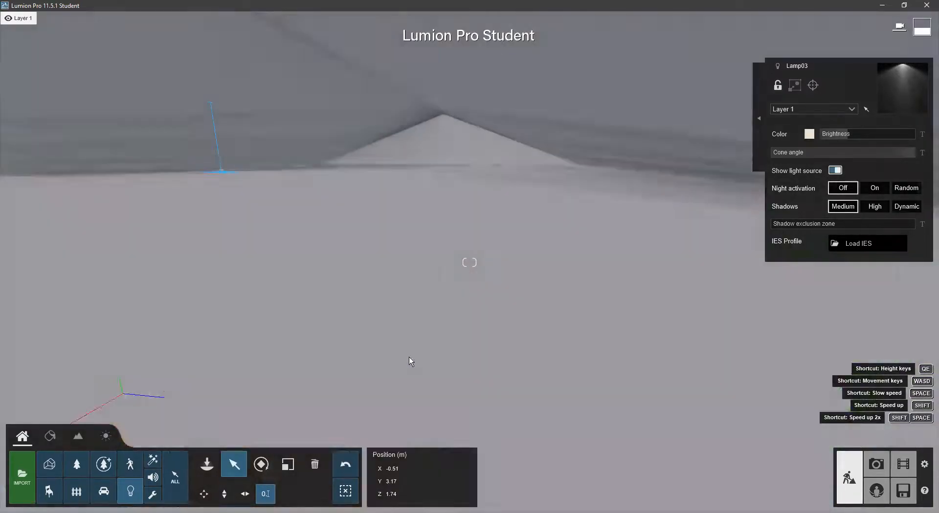
key("e")
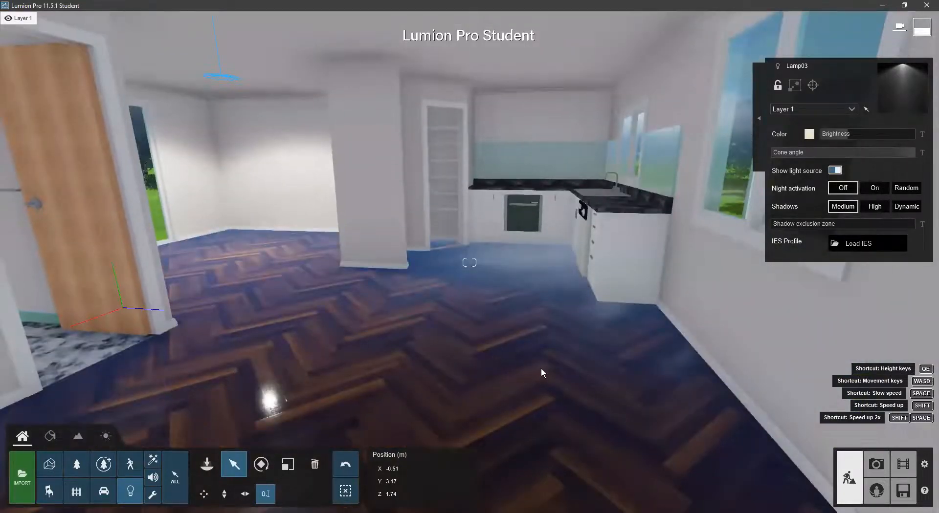
right_click_drag(541, 369, 79, 440)
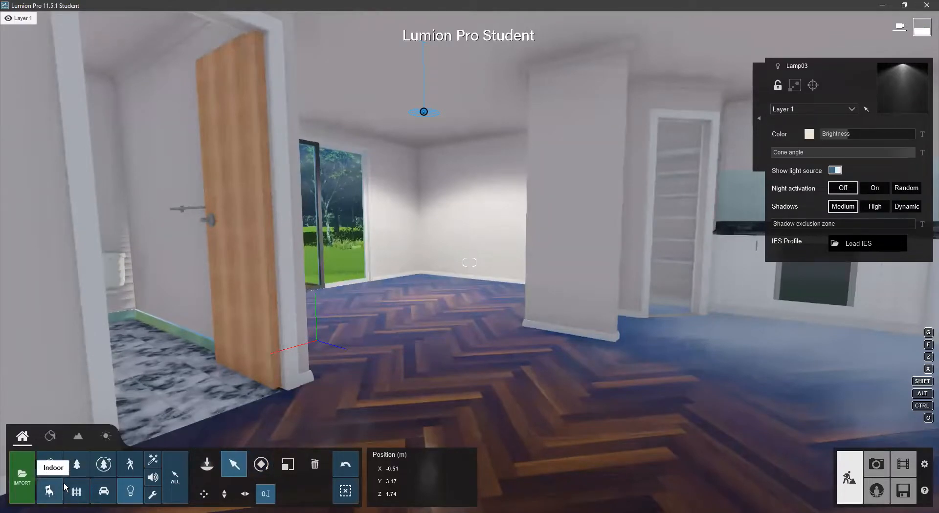
- Browse the Indoor library's seating, table, and Electronics and Appliances categories
left_click(53, 493)
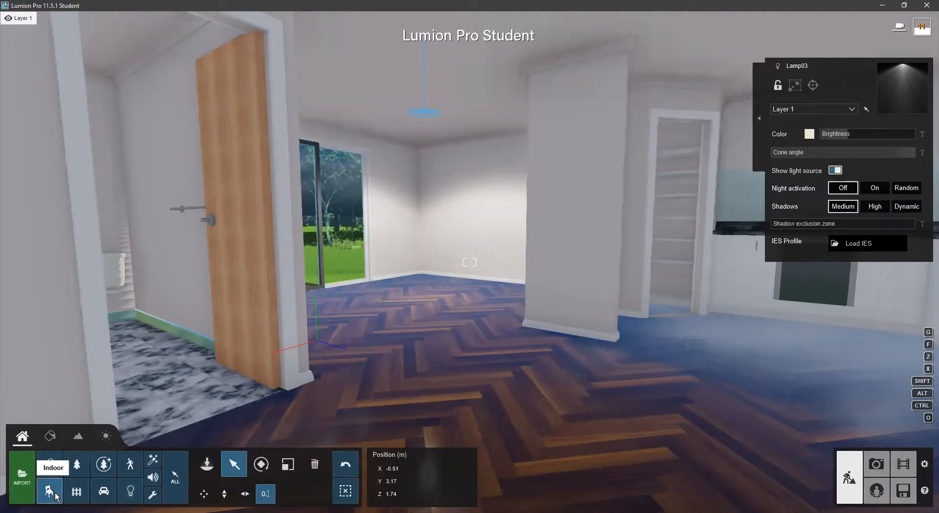
left_click(50, 493)
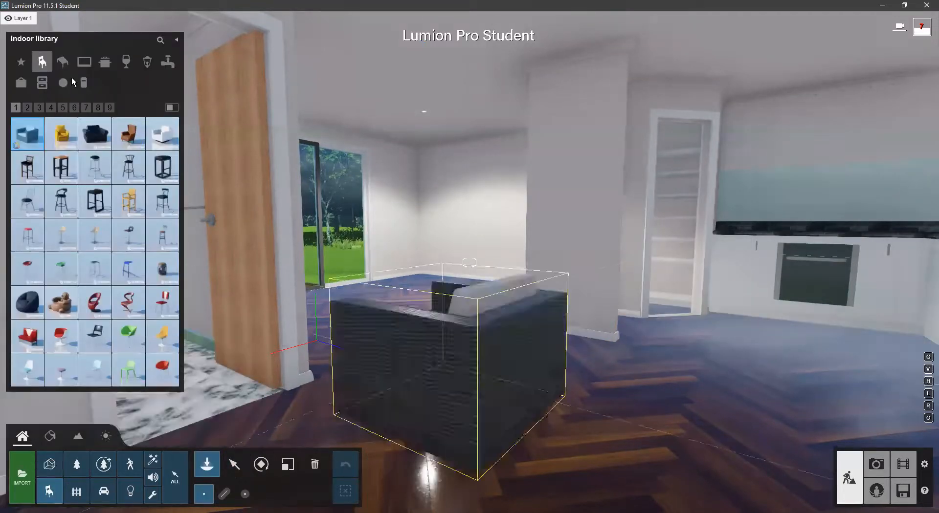
left_click(63, 62)
left_click(43, 66)
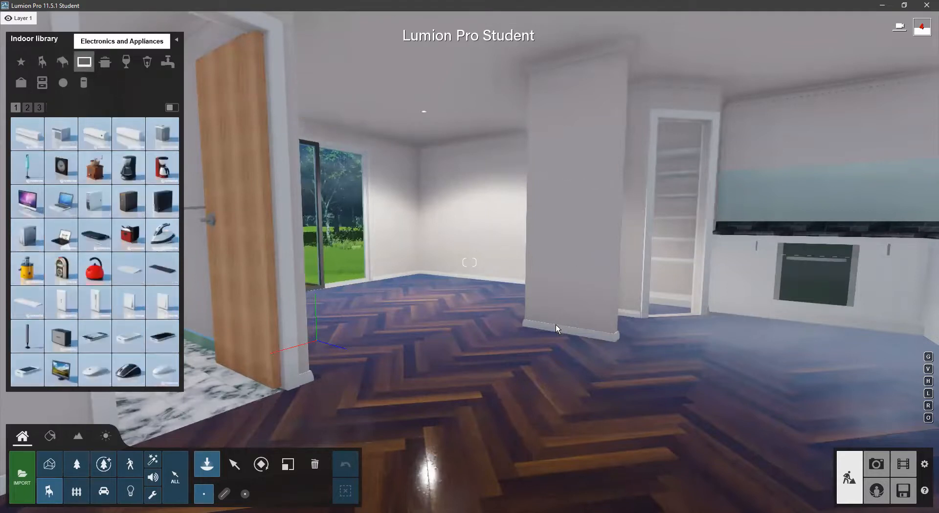
- Try out a large tree from the Nature library at several spots in front of the house
key("s")
right_click_drag(555, 324, 62, 243)
key("d")
key("s")
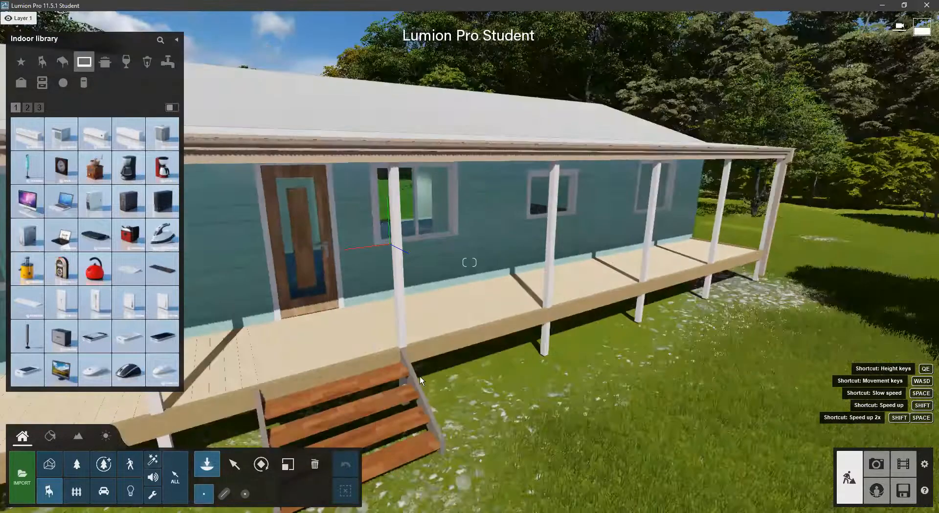
key("a")
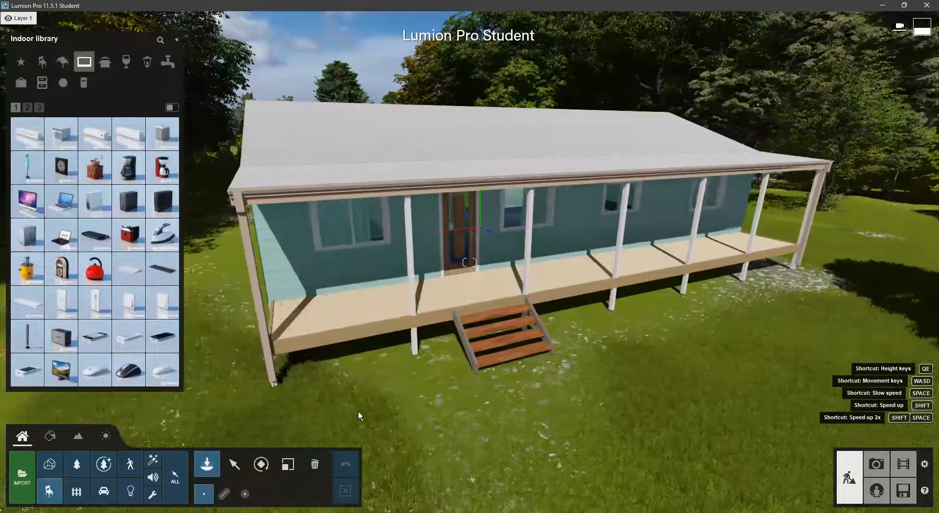
left_click(80, 471)
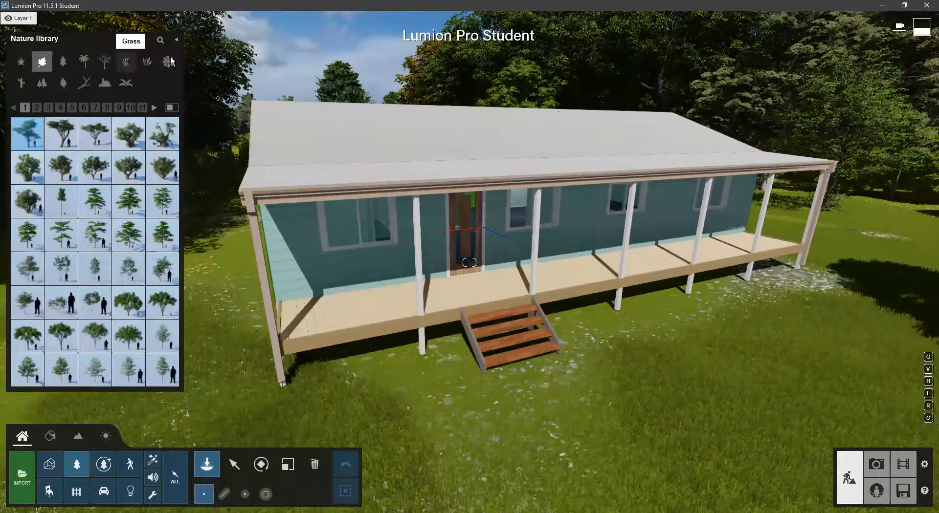
left_click(492, 313)
right_click_drag(492, 313, 355, 348)
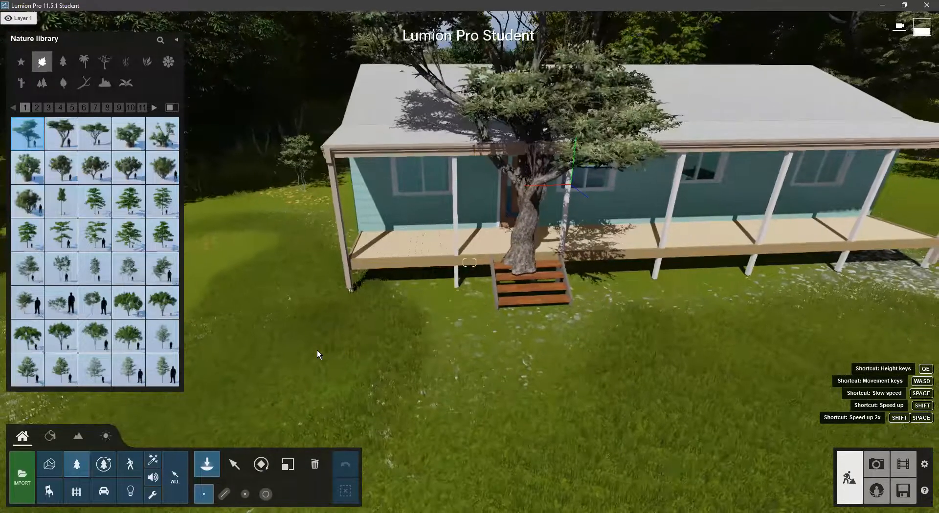
left_click(228, 327)
key("a")
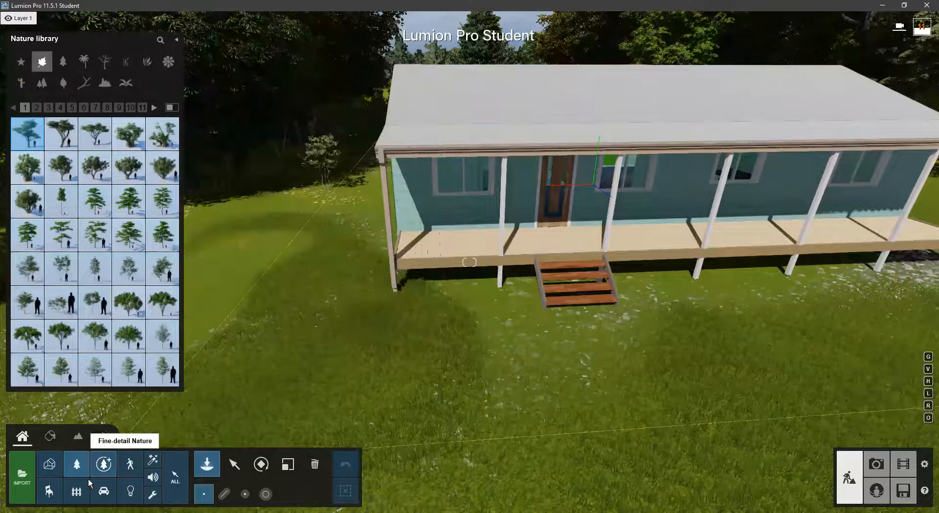
left_click(346, 373)
right_click_drag(346, 374, 318, 401)
key("w")
key("d")
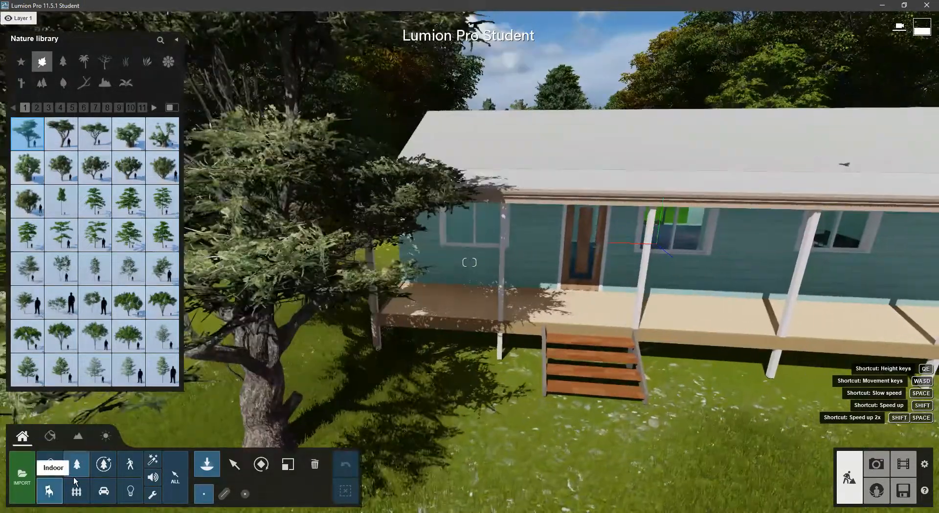
- Try out an armchair from the Indoor library on the floor between the living area and kitchen
left_click(49, 489)
key("w")
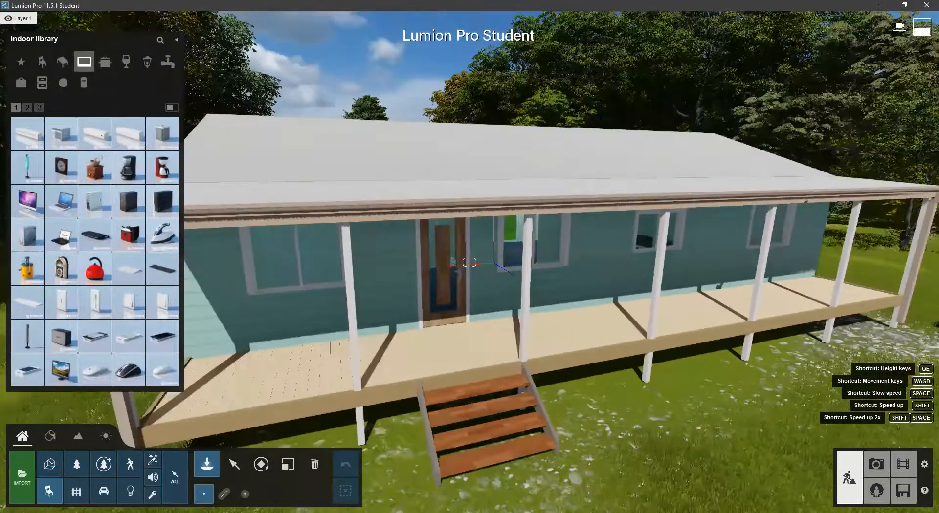
key("w")
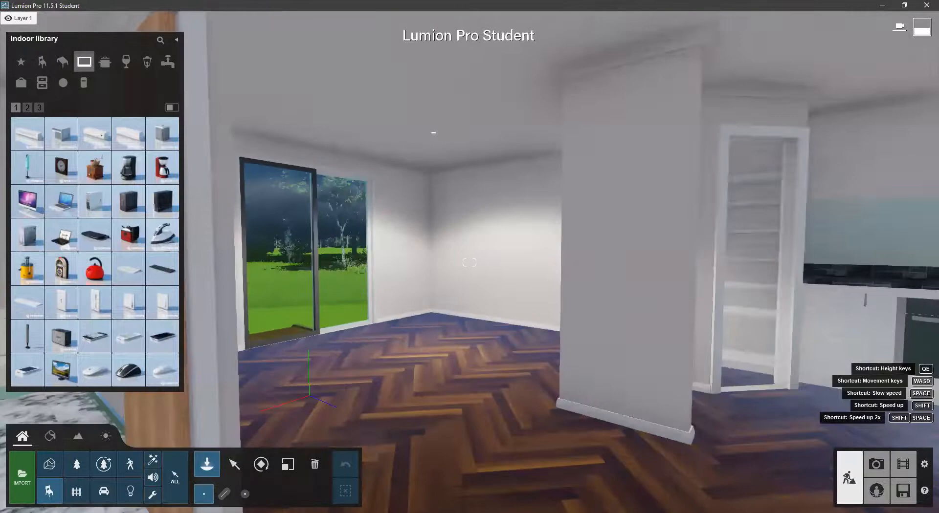
key("s")
right_click_drag(469, 263, 460, 363)
left_click(508, 348)
key("w")
key("w")
right_click_drag(366, 381, 373, 382)
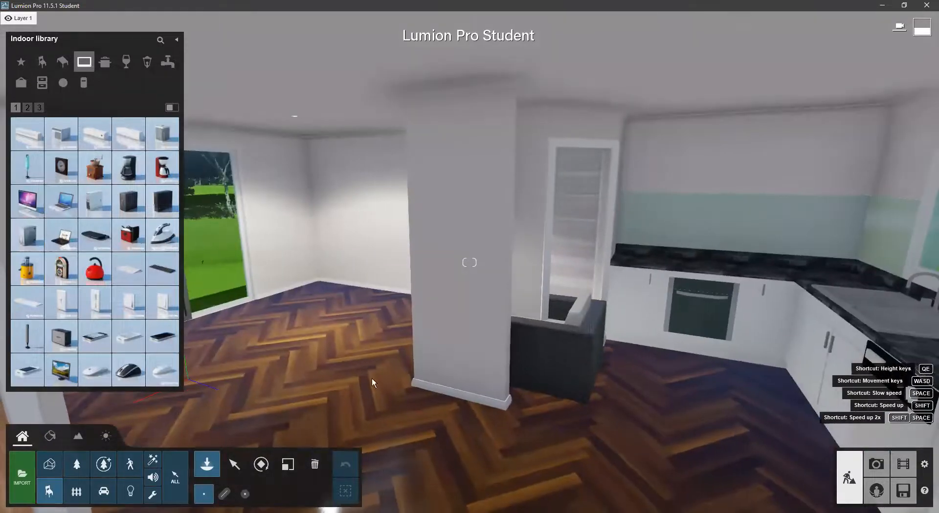
key("Delete")
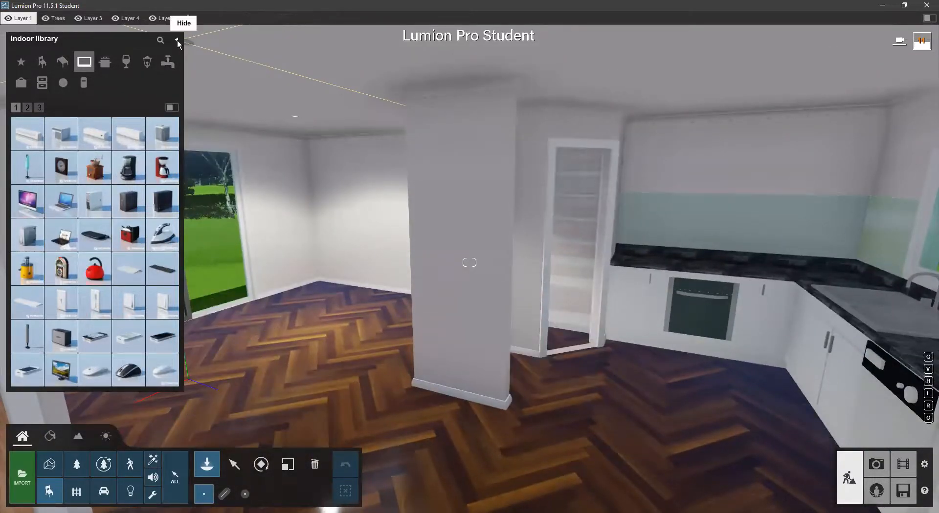
key("s")
key("s")
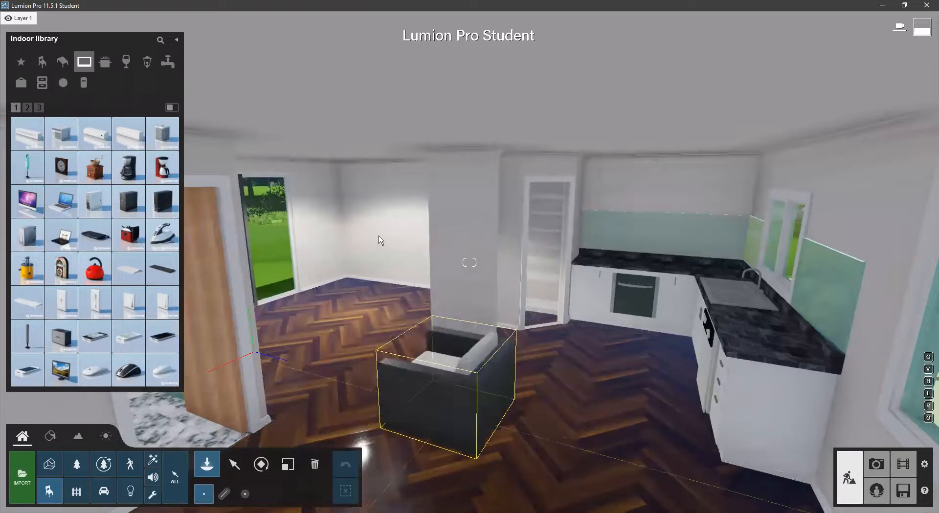
key("Escape")
- View the living area from different corners inside the house and switch to Photo mode
key("w")
right_click_drag(469, 262, 579, 329)
key("s")
right_click_drag(352, 362, 473, 329)
key("w")
right_click_drag(460, 273, 626, 289)
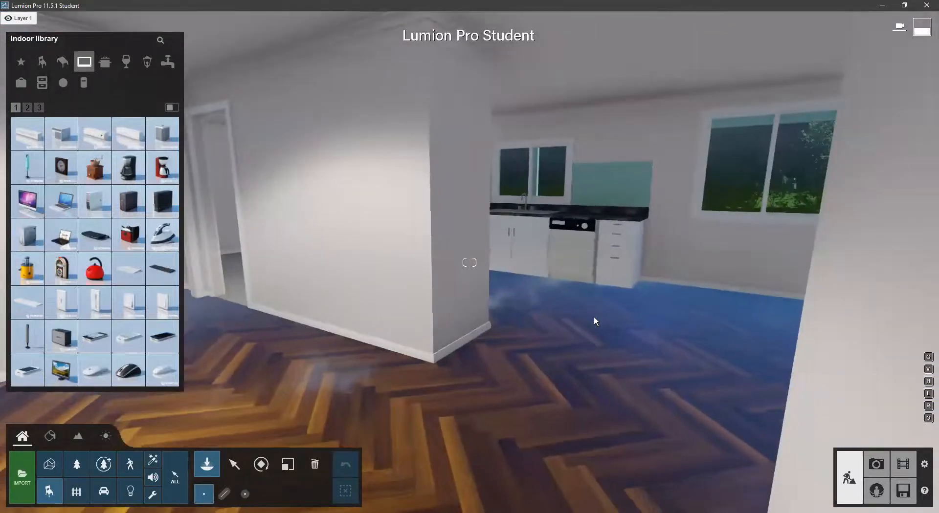
key("w")
right_click_drag(782, 391, 660, 379)
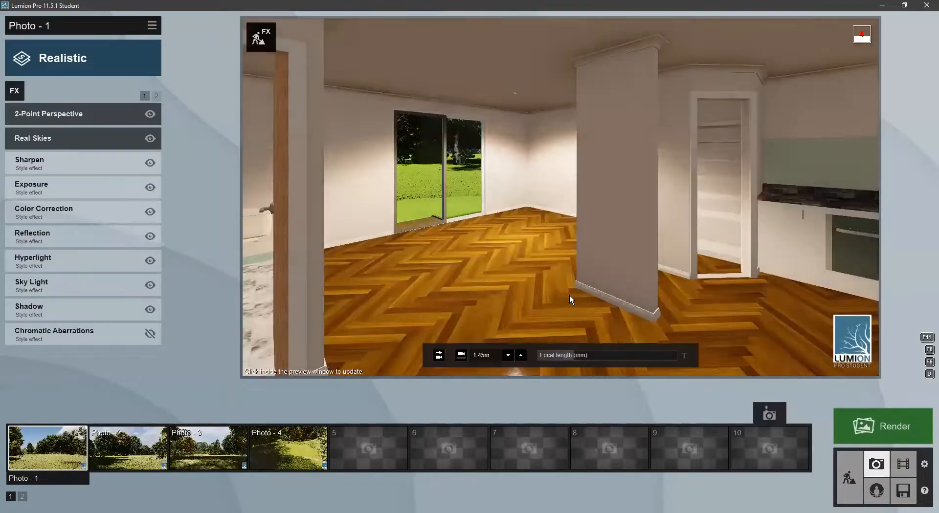
- Frame the living area, bathroom door and kitchen in the photo view and update the Realistic style preview
mouse_move(569, 295)
right_mouse_down()
mouse_move(670, 295)
mouse_move(528, 296)
mouse_move(567, 295)
right_mouse_up()
key("s")
key("w")
key("w")
key("s")
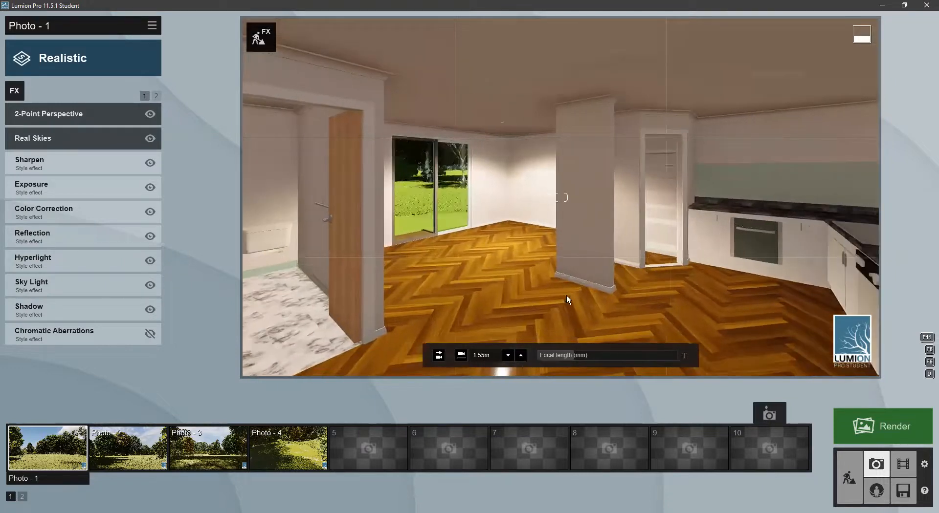
mouse_move(456, 324)
right_mouse_down()
mouse_move(486, 325)
mouse_move(465, 325)
right_mouse_up()
key("s")
key("w")
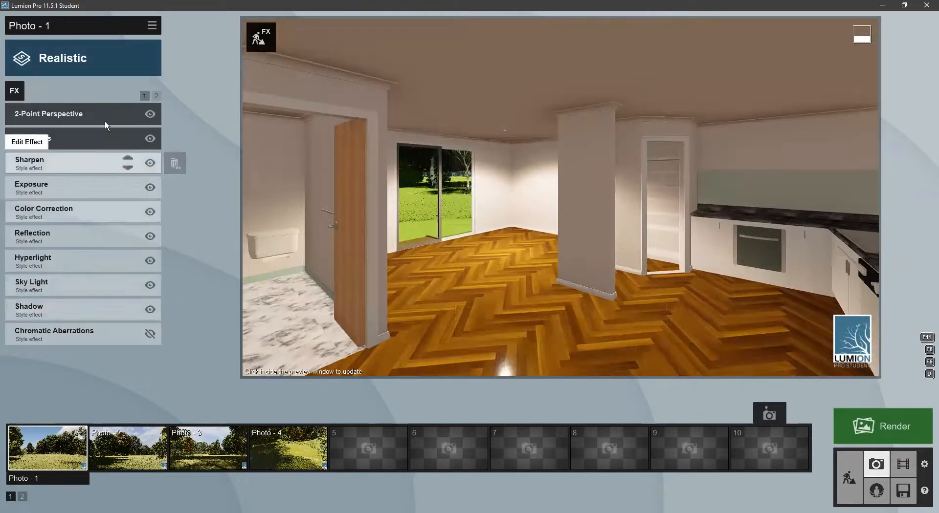
left_click(467, 257)
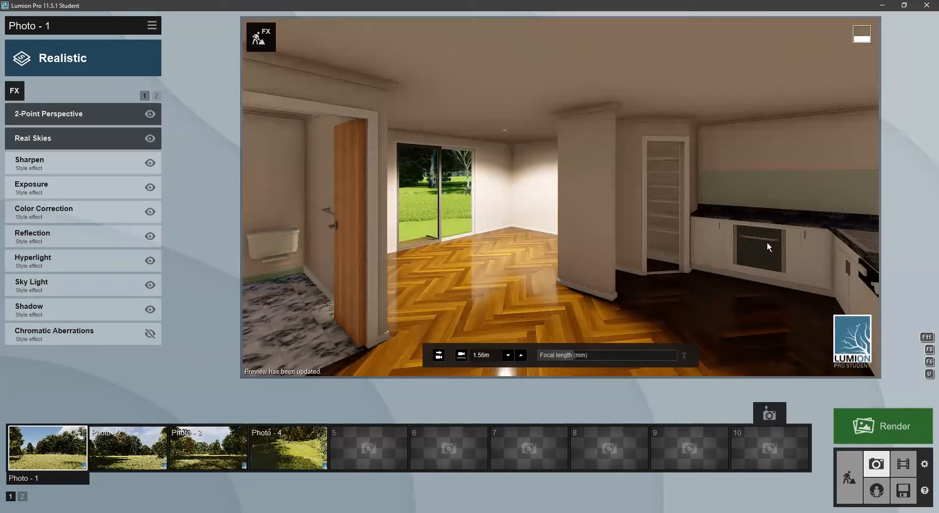
- Reframe the shot from farther back to show the bathroom door, living area and kitchen, and store it as Photo 1
key("s")
right_click_drag(538, 256, 666, 153)
key("shift+1")
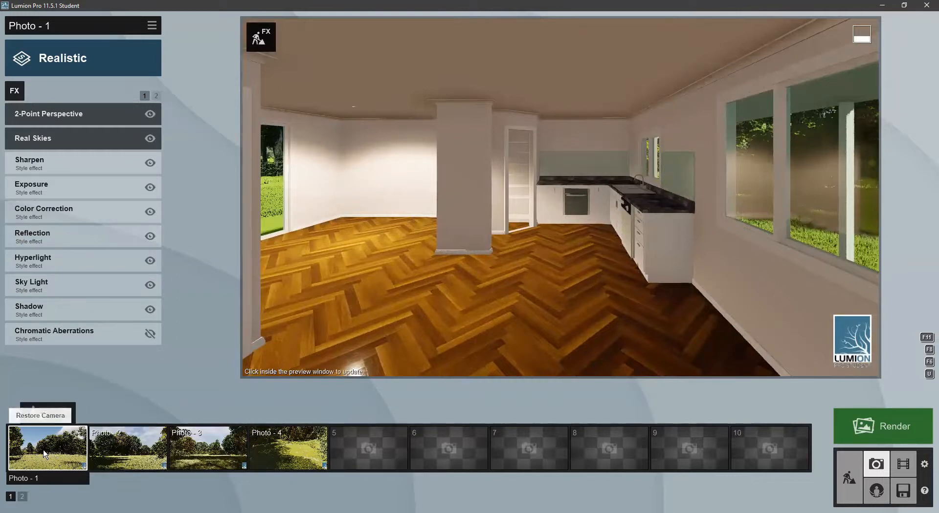
right_click_drag(606, 302, 506, 282)
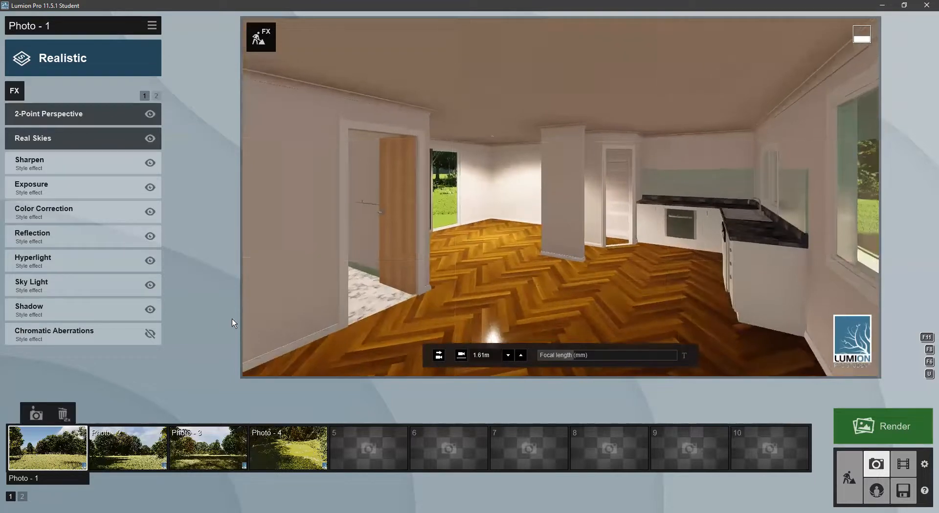
left_click(37, 415)
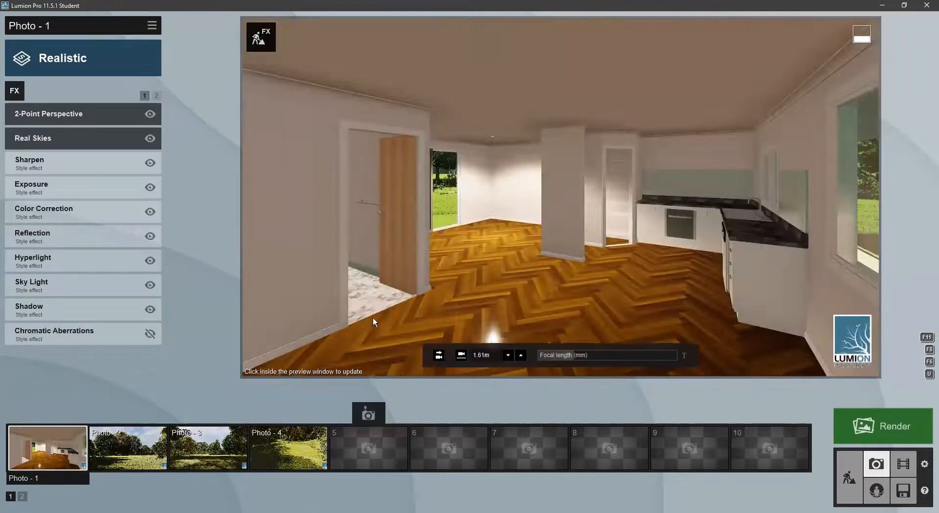
- Store a view from the living area towards the hallway and kitchen as Photo 2, and restore the Photo 1 camera
key("w")
right_click_drag(561, 197, 699, 200)
key("a")
key("s")
left_click(57, 458)
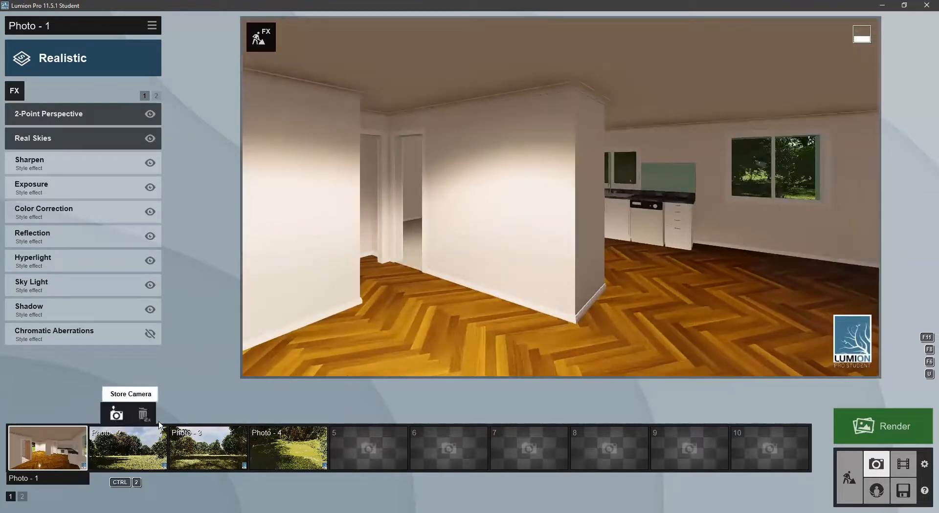
key("ctrl+2")
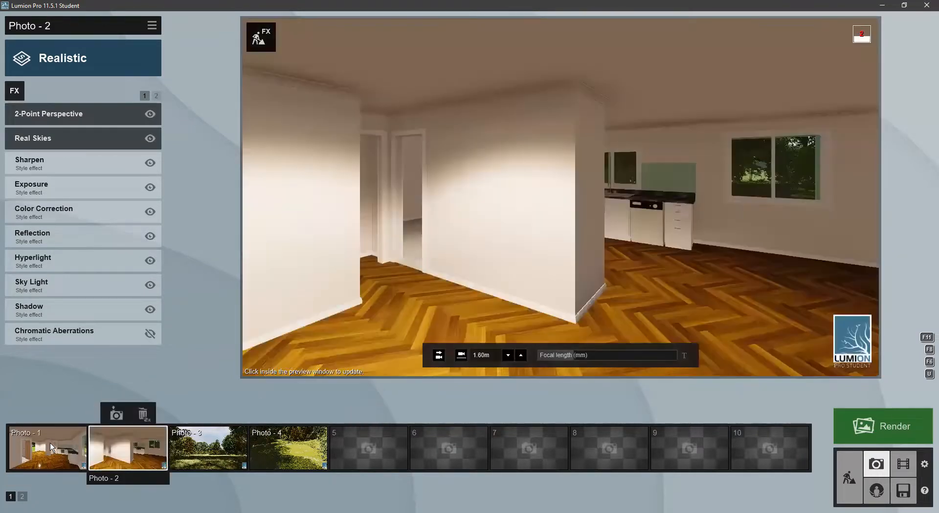
left_click(45, 447)
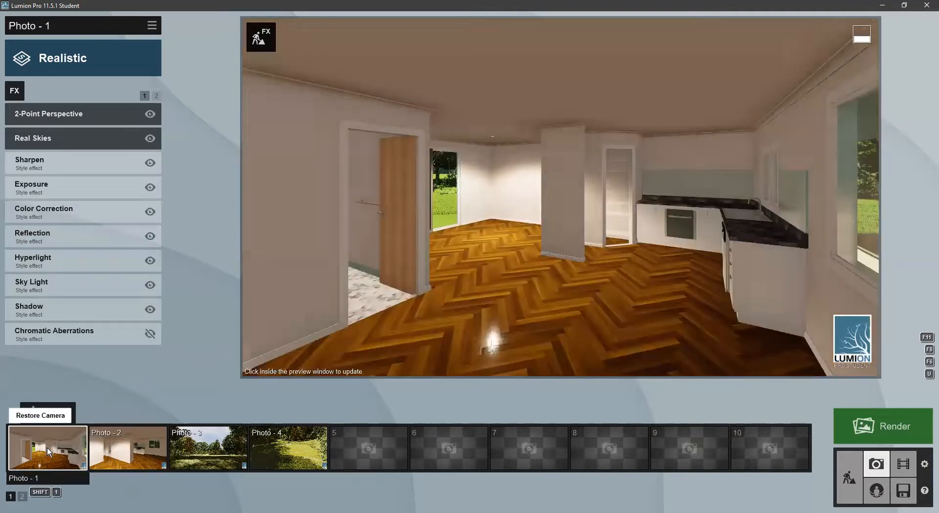
- Compare the stored Photo 2 and Photo 1 views and review the render options for the current shot and the photo set
left_click(117, 452)
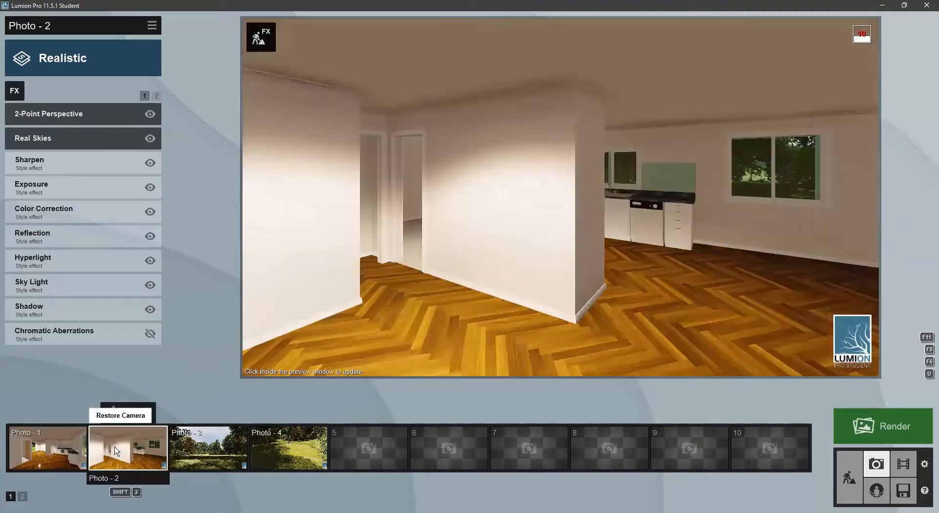
left_click(39, 450)
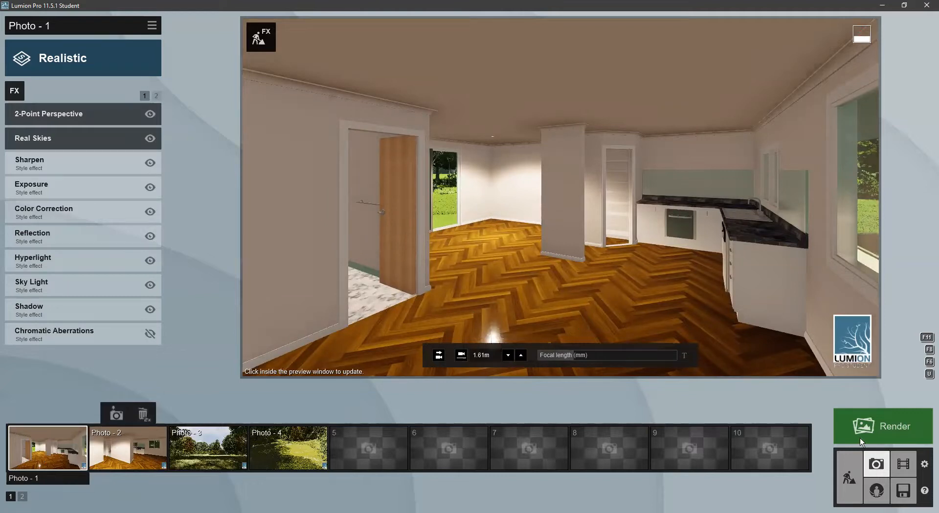
left_click(886, 423)
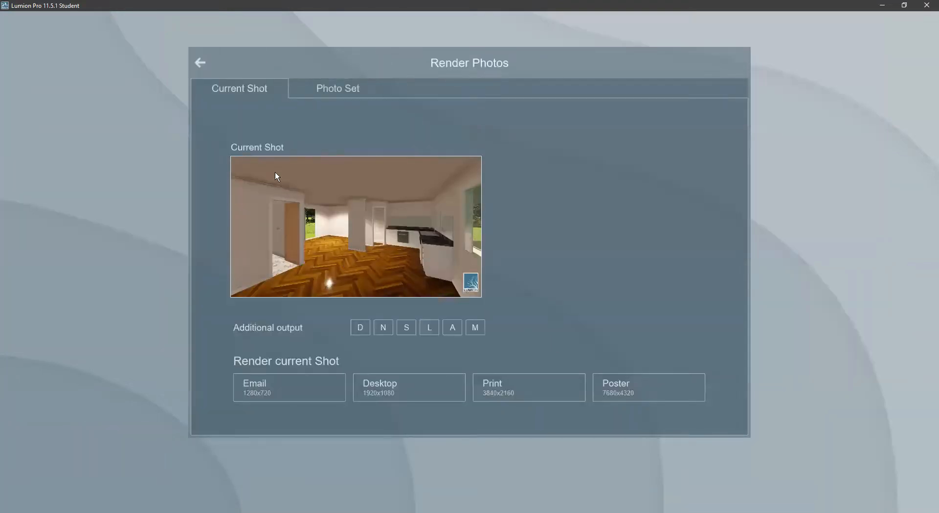
left_click(350, 91)
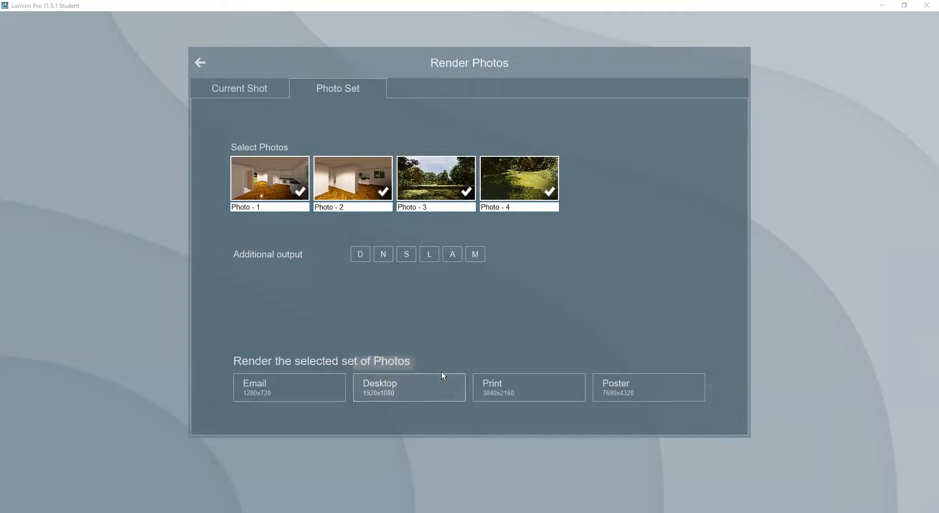
left_click(248, 92)
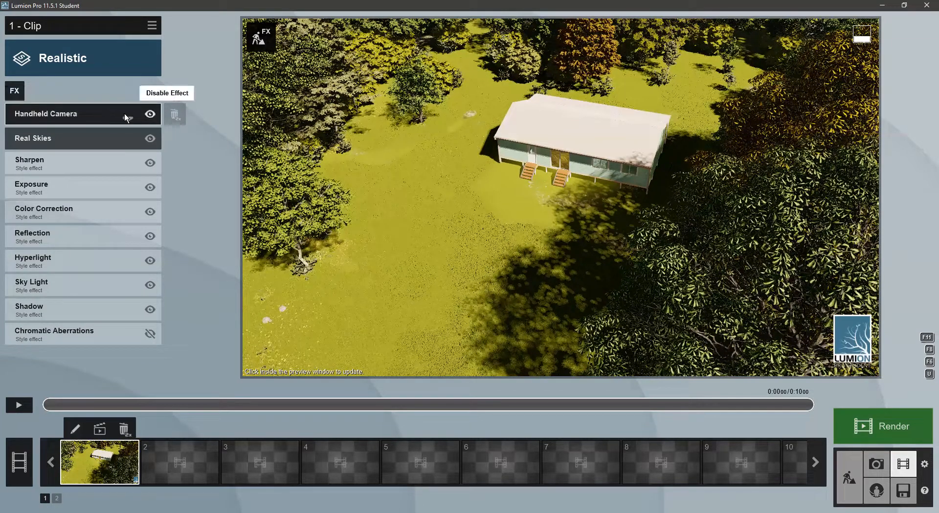
- Remove the Handheld Camera effect from the first movie clip and delete both existing camera keyframes from its recording
left_click(175, 115)
left_click(175, 115)
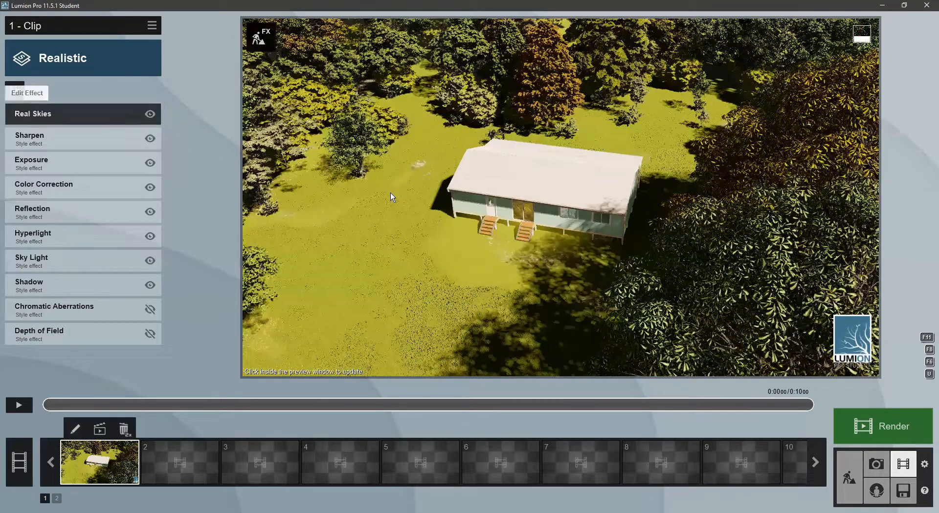
left_click(76, 428)
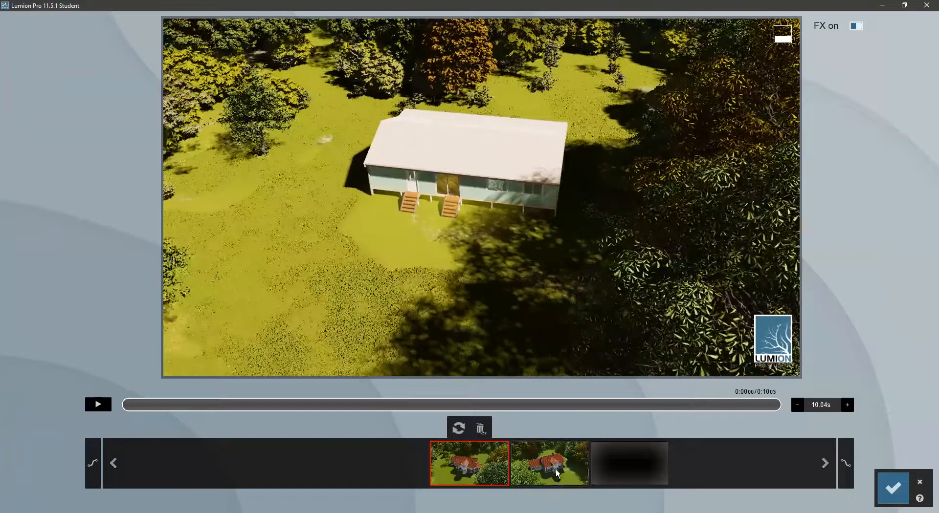
left_click(479, 473)
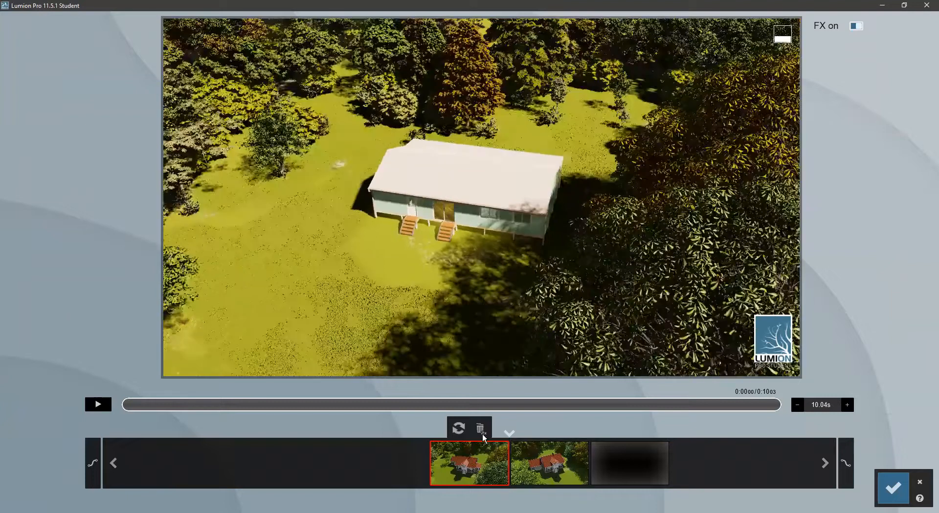
left_click(480, 430)
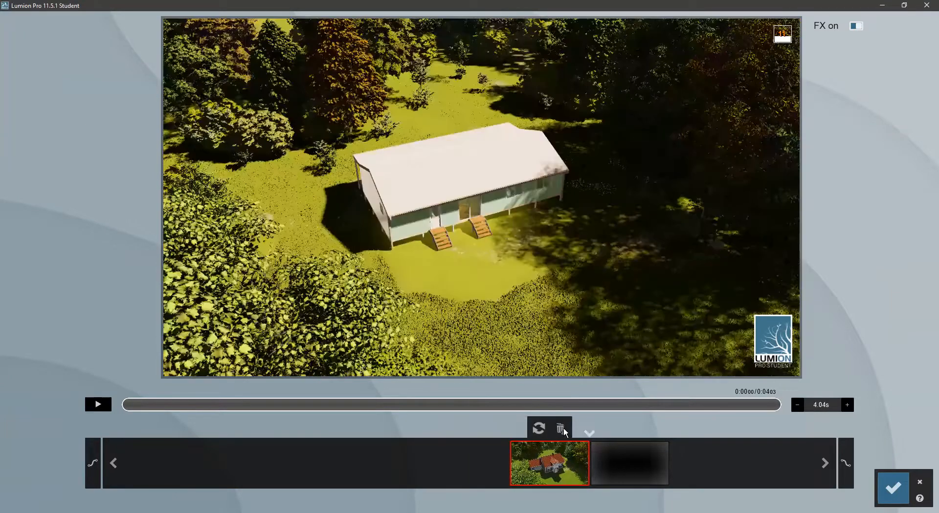
left_click(561, 429)
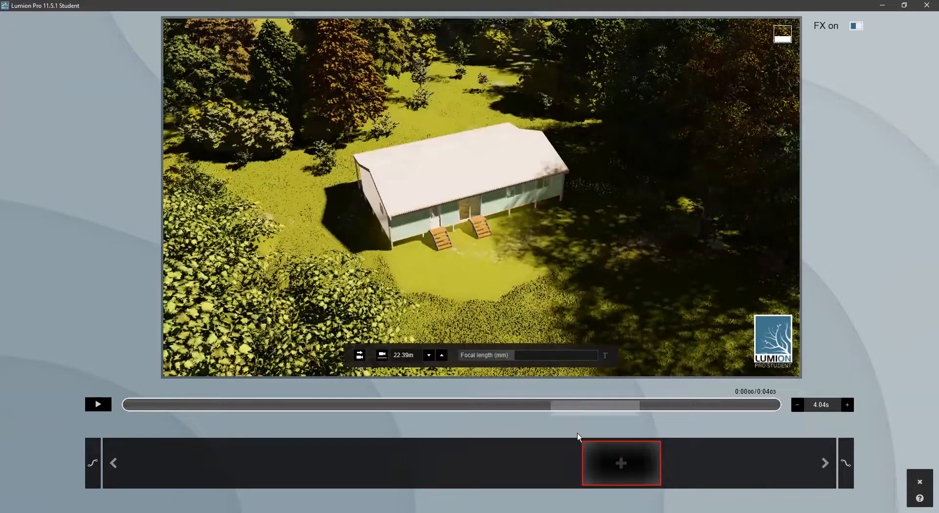
- Record three exterior camera keyframes around the house: the veranda side, the gable end, and an angled view of the side with two stairs
key("w")
right_click_drag(518, 255, 586, 206)
key("w")
key("a")
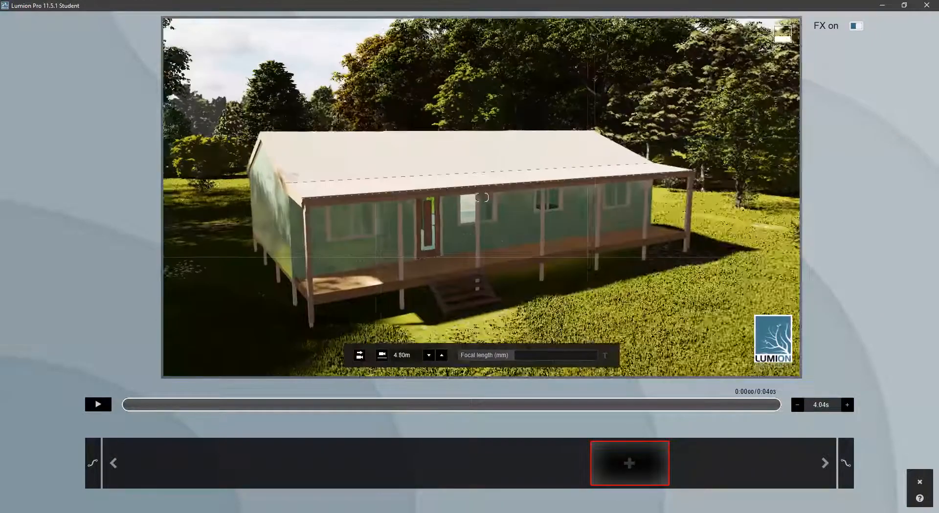
left_click(629, 465)
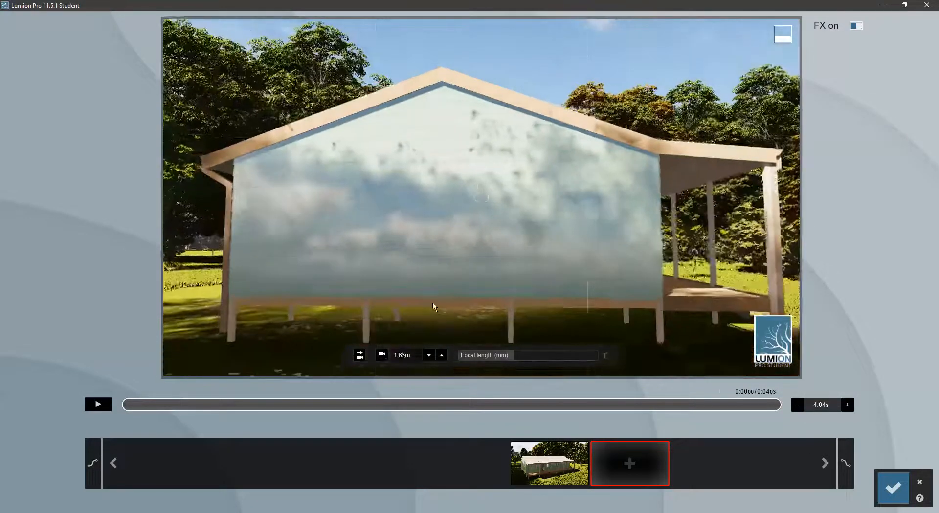
left_click(631, 462)
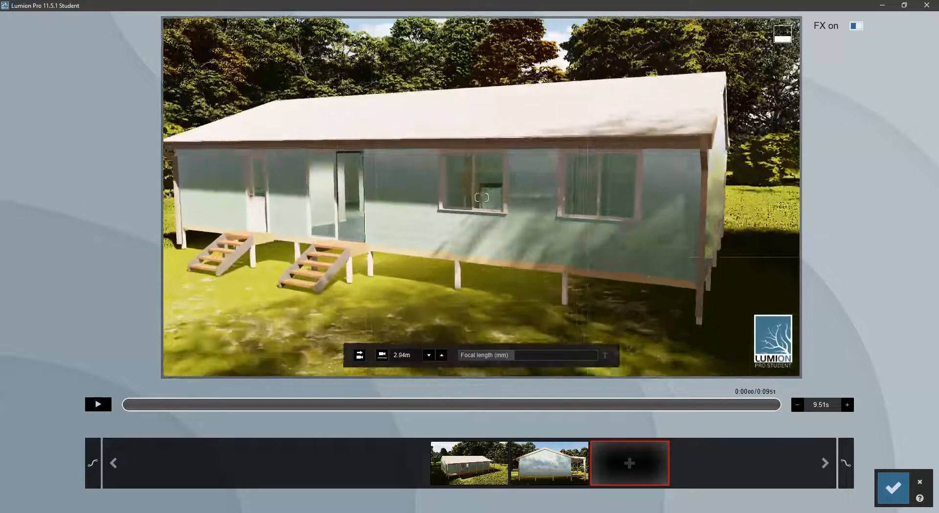
left_click(627, 462)
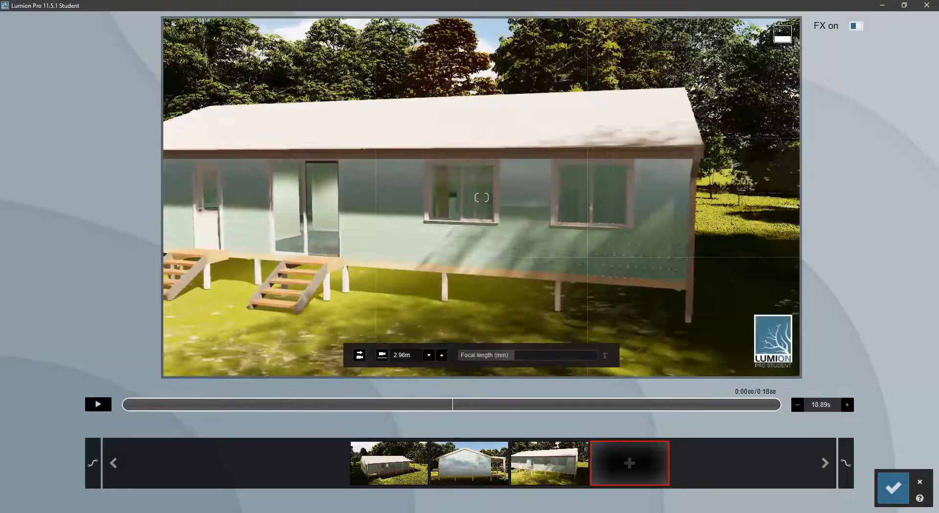
- Add camera keyframes facing the two stairs, close to the sliding glass door, and inside the house looking towards the kitchen and timber door
key("a")
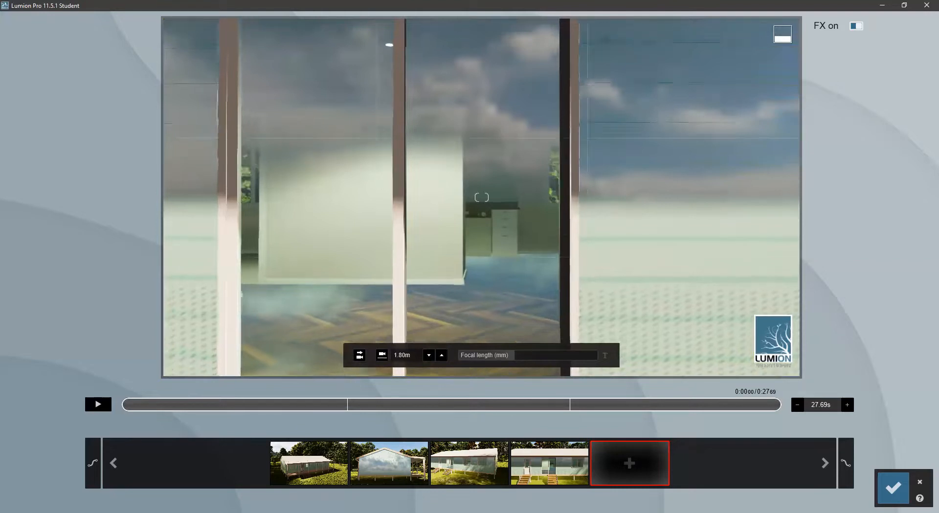
key("w")
mouse_move(481, 197)
right_mouse_down()
mouse_move(364, 197)
mouse_move(325, 210)
mouse_move(432, 220)
mouse_move(530, 195)
mouse_move(472, 205)
right_mouse_up()
key("s")
key("w")
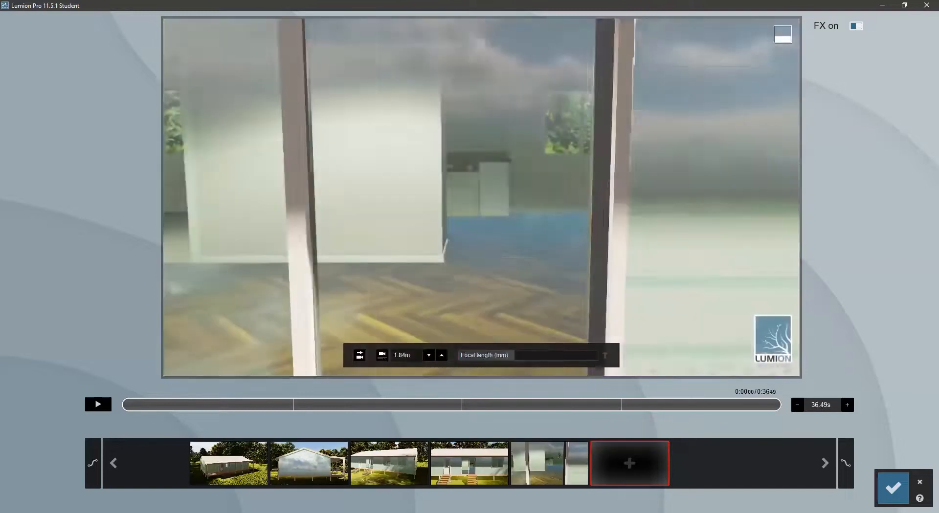
key("w")
right_click_drag(481, 197, 545, 197)
key("w")
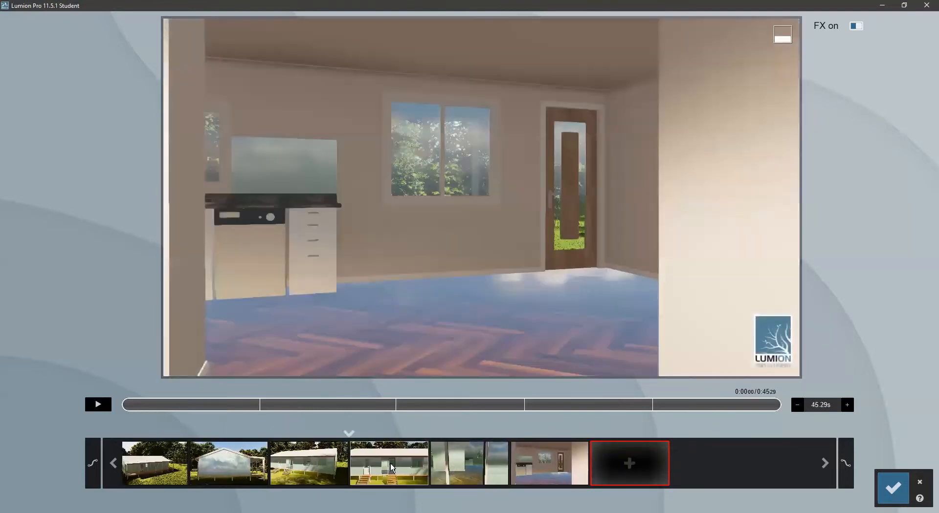
- Preview the camera path from the fourth keyframe, check the passage through the sliding door around the fifth keyframe, and save the clip
left_click(390, 459)
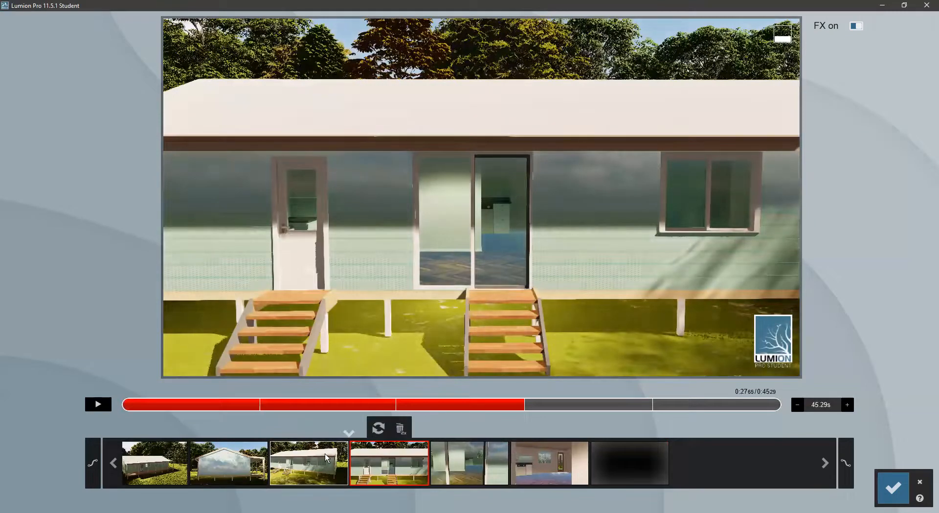
left_click(97, 406)
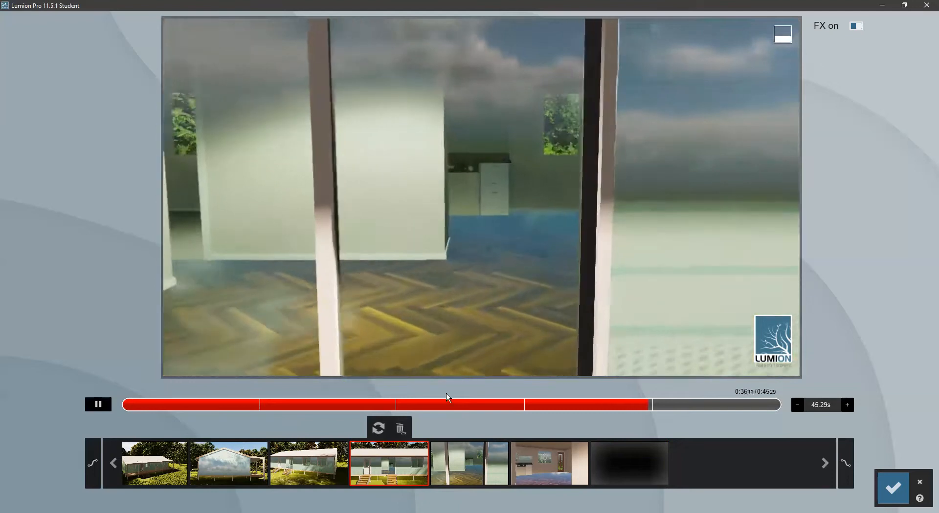
mouse_move(491, 339)
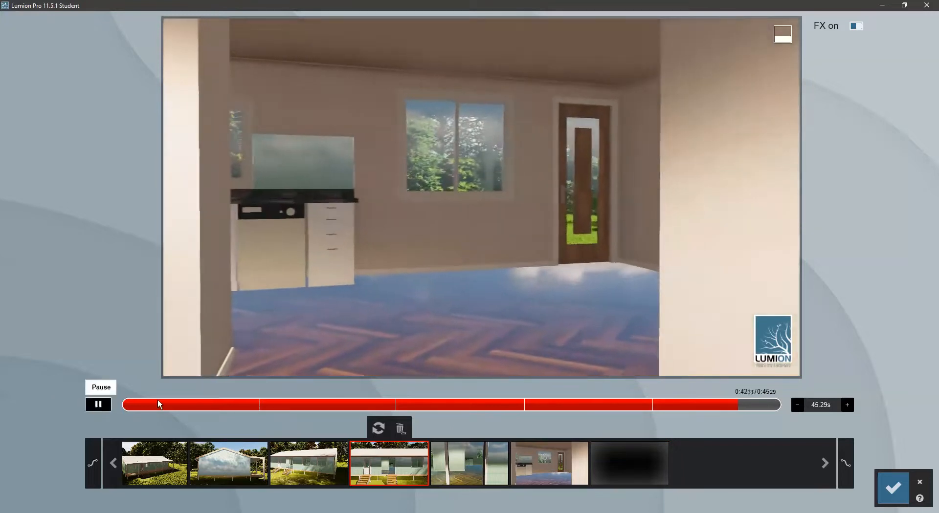
left_click(98, 404)
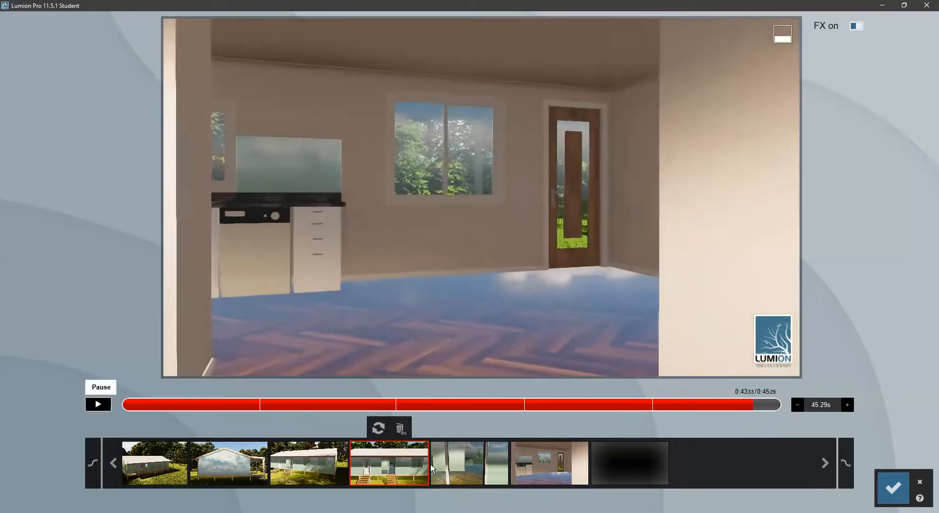
left_click(468, 464)
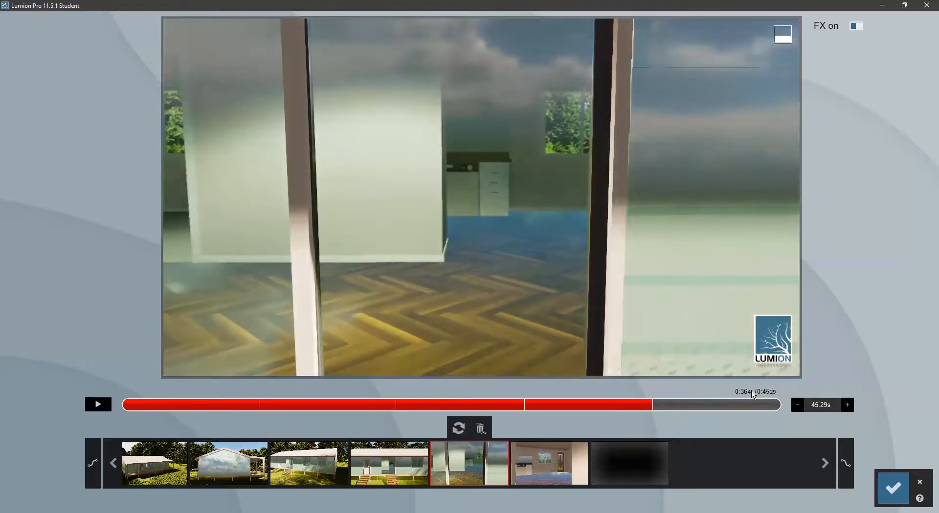
mouse_move(480, 340)
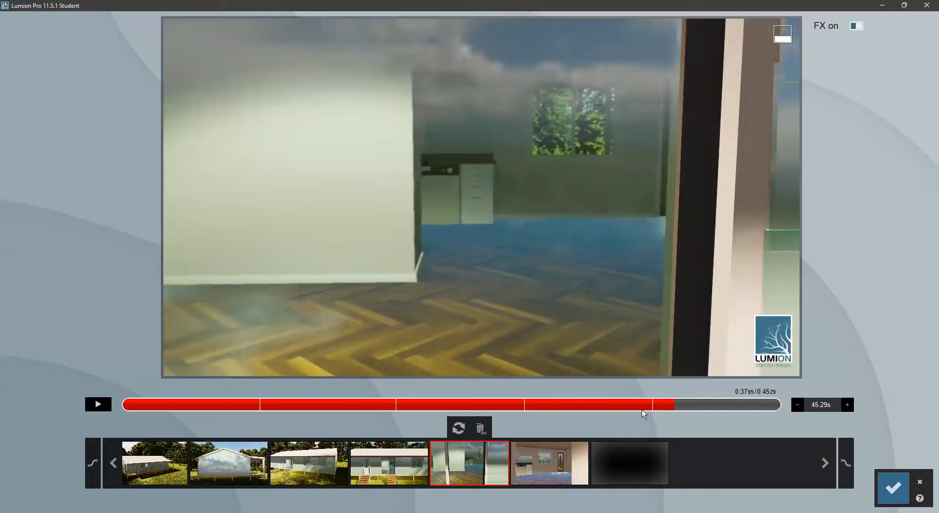
mouse_move(668, 408)
left_mouse_down()
mouse_move(620, 406)
mouse_move(674, 408)
mouse_move(657, 407)
left_mouse_up()
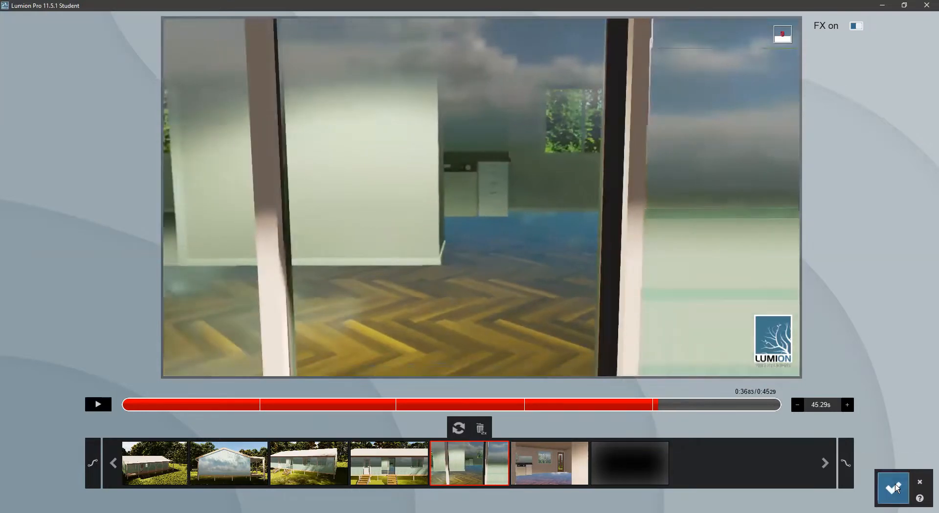
left_click(895, 488)
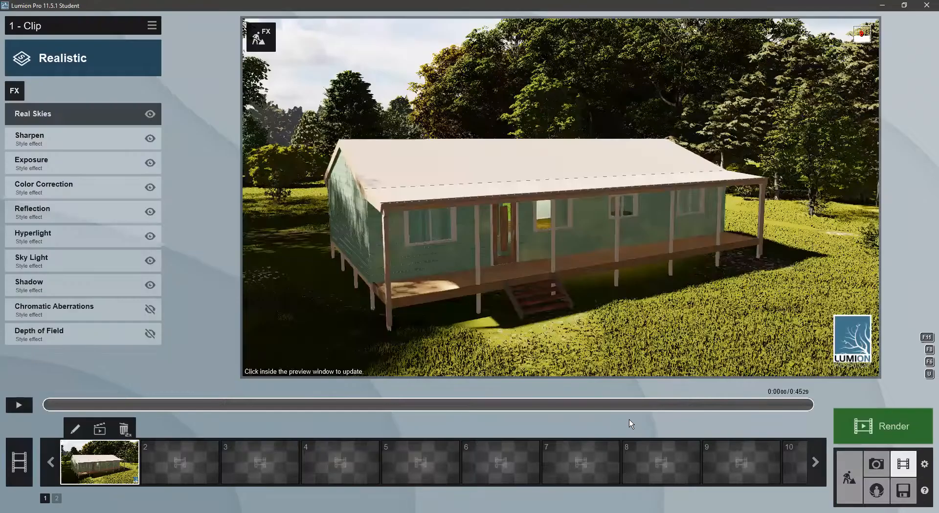
- Add the Advanced Move animation effect to the clip and set its time offset to 30.0
left_click(16, 93)
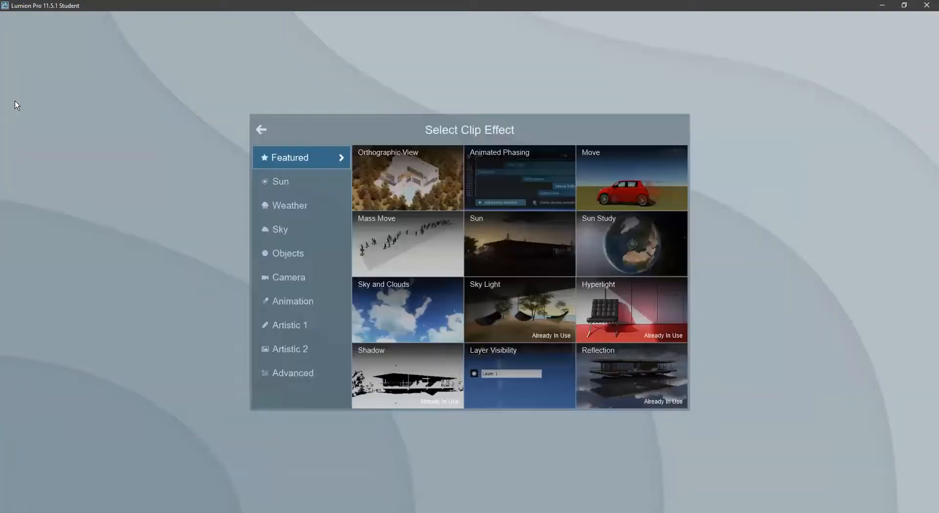
left_click(288, 301)
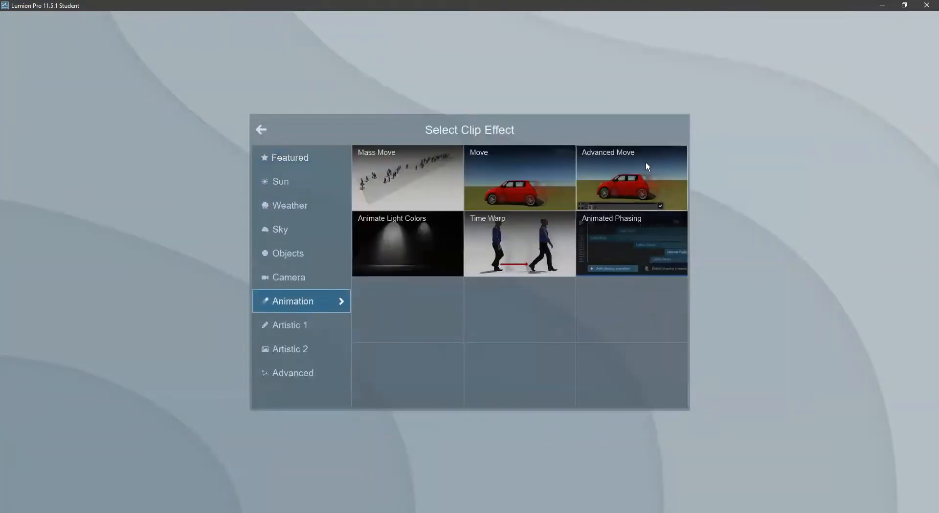
left_click(619, 178)
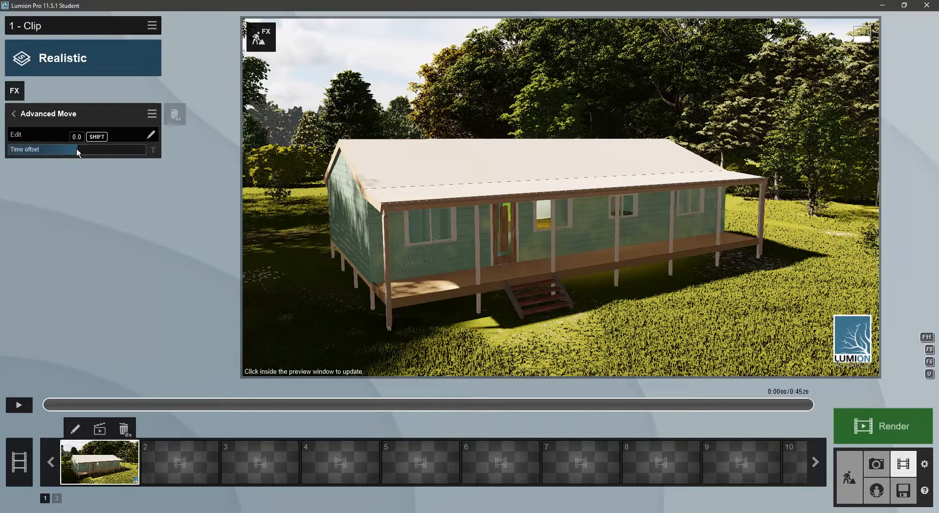
left_click_drag(87, 152, 107, 152)
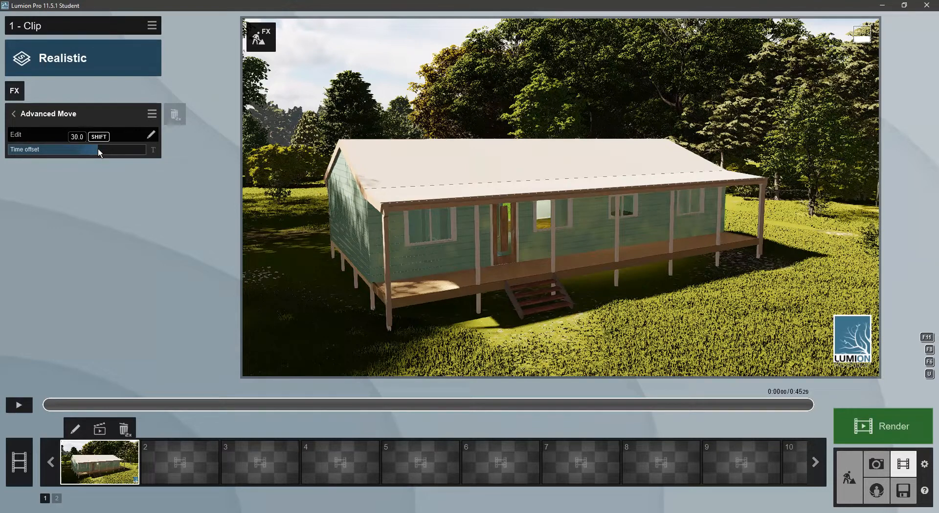
- Open the Advanced Move effect for editing and examine the house from the veranda round to the sliding door by the stairs
left_click(151, 135)
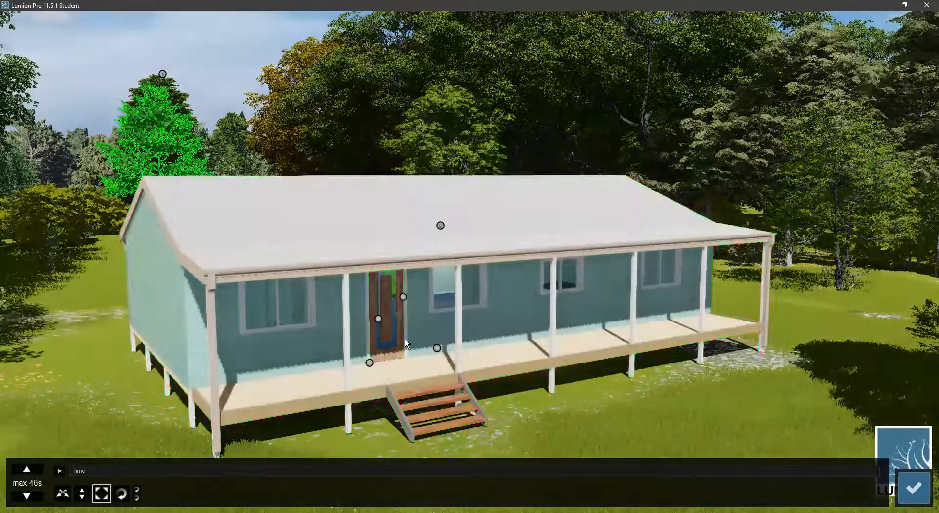
right_click_drag(198, 132, 164, 217)
key("w")
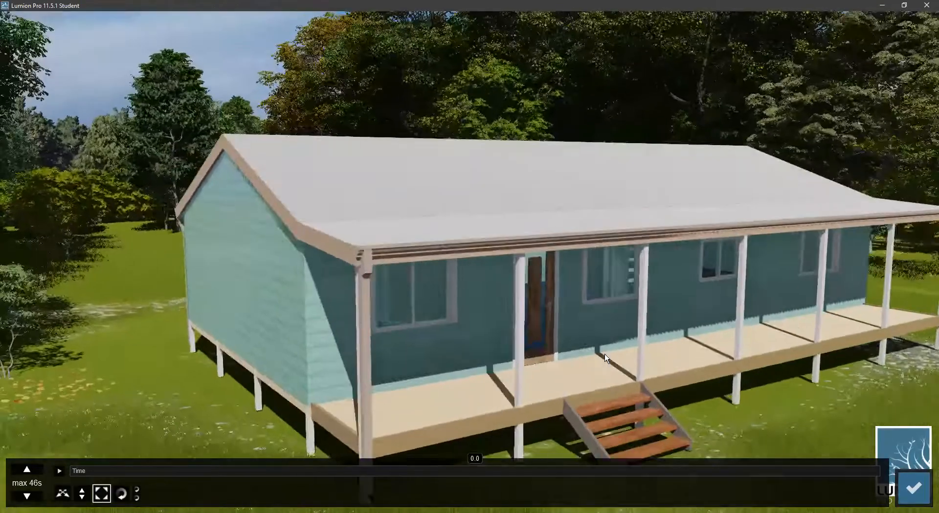
key("w")
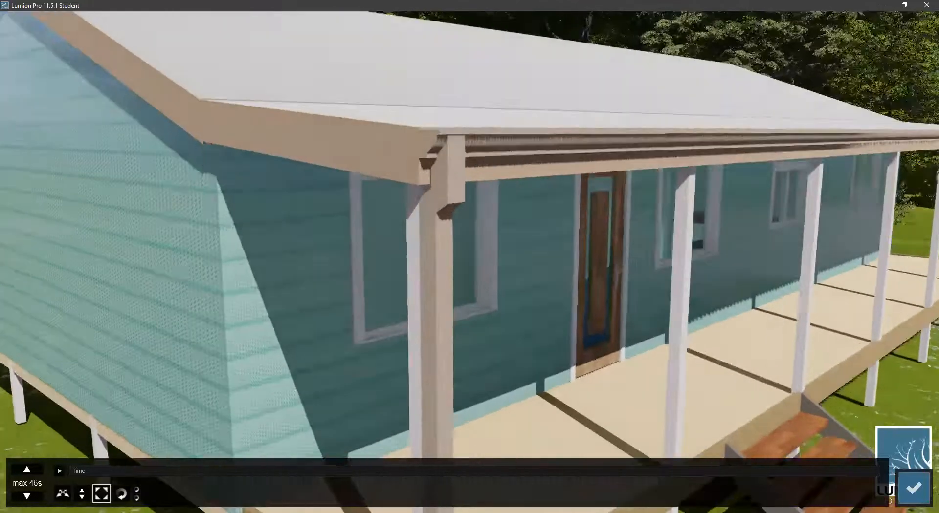
key("a")
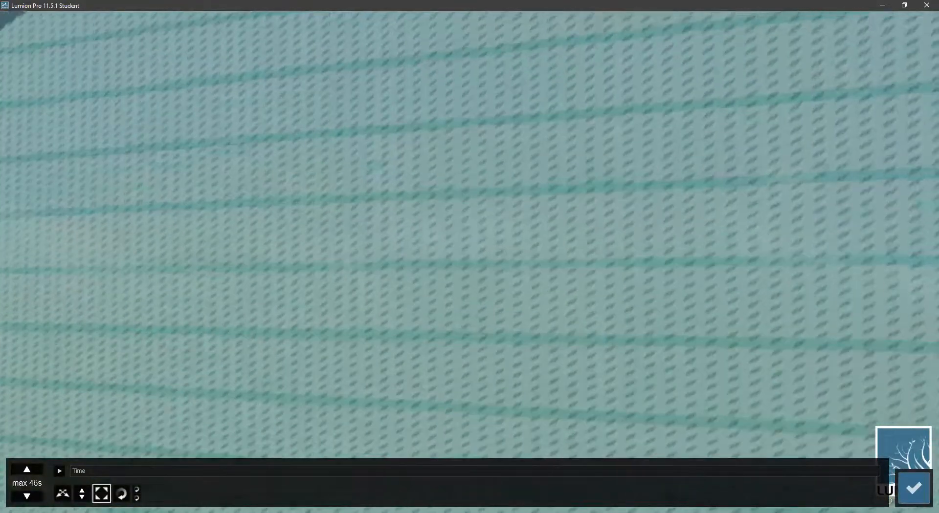
key("w")
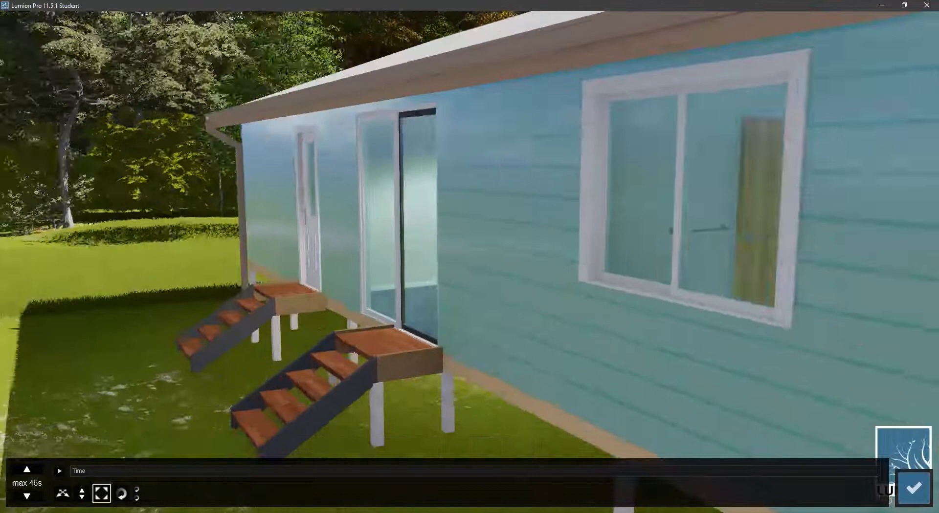
key("w")
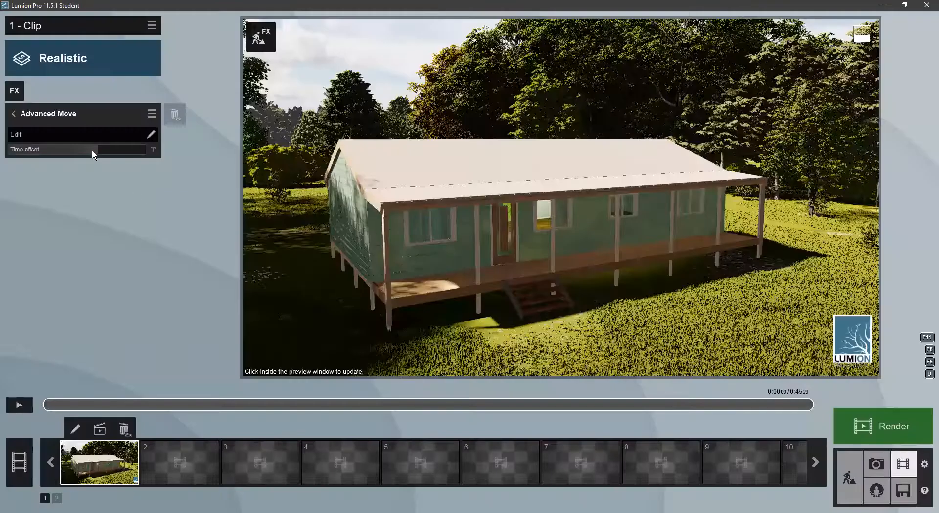
- Open the Advanced Move effect for editing, approach the house front, and run through its time range to the end
mouse_move(98, 150)
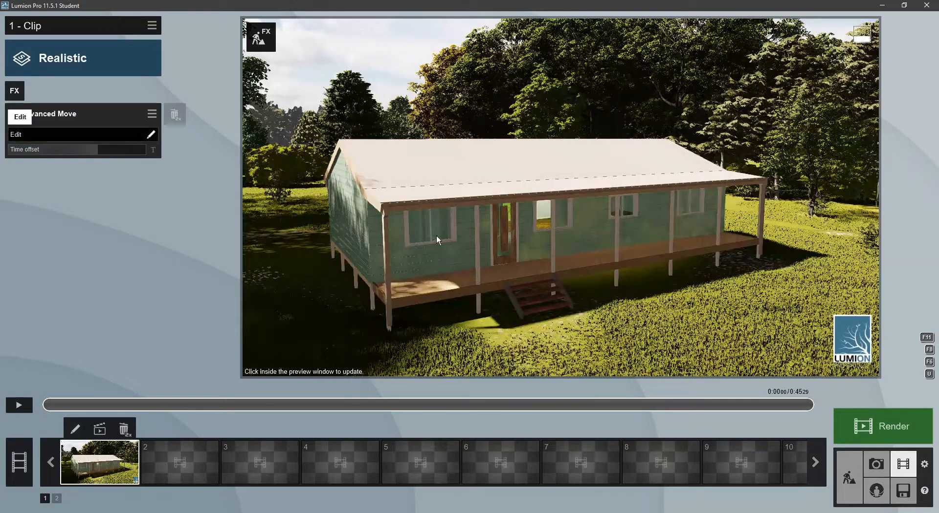
left_click(152, 135)
right_click_drag(470, 271, 372, 274)
key("w")
right_click_drag(476, 161, 477, 220)
key("w")
key("s")
key("d")
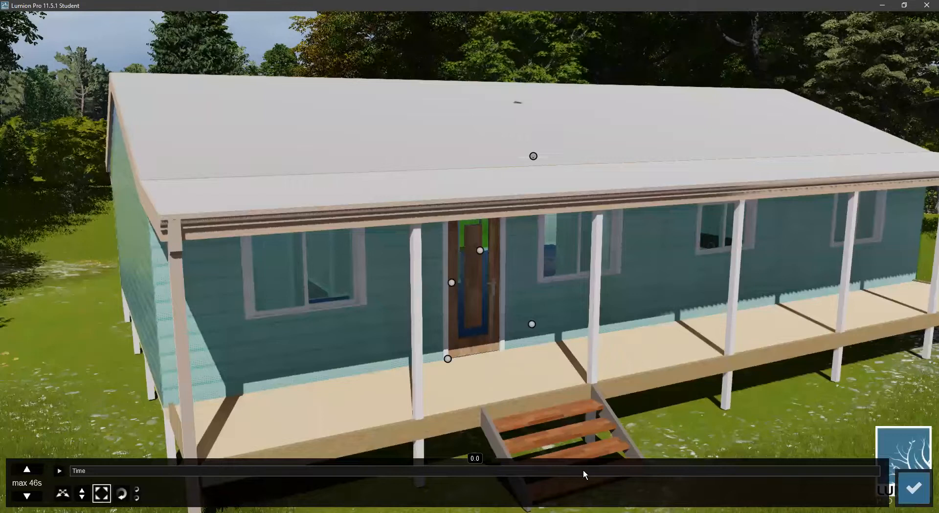
left_click(605, 470)
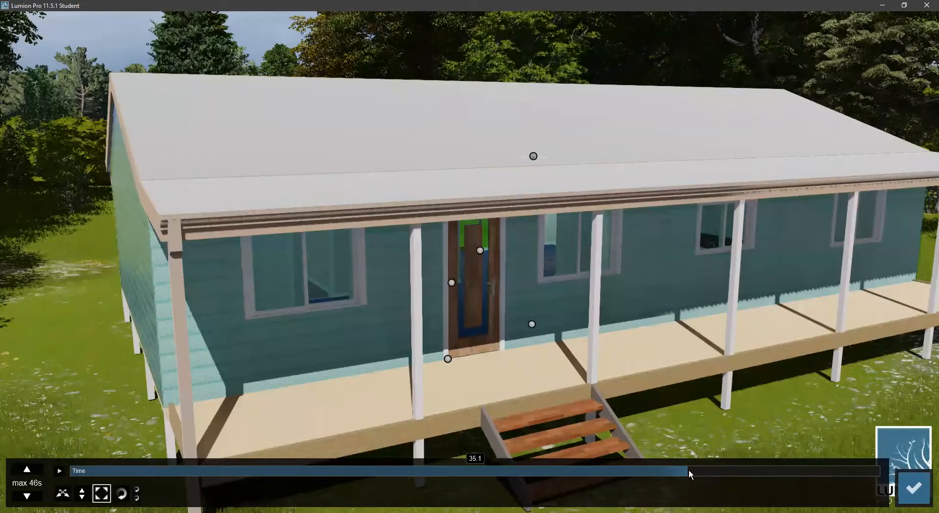
left_click_drag(688, 470, 879, 472)
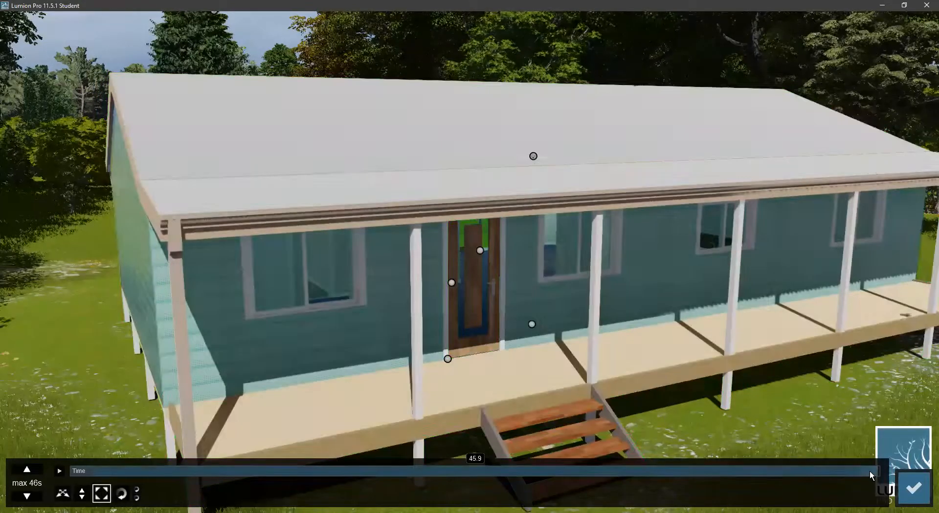
mouse_move(870, 472)
left_mouse_down()
mouse_move(406, 480)
mouse_move(88, 470)
mouse_move(692, 458)
mouse_move(872, 460)
mouse_move(872, 470)
left_mouse_up()
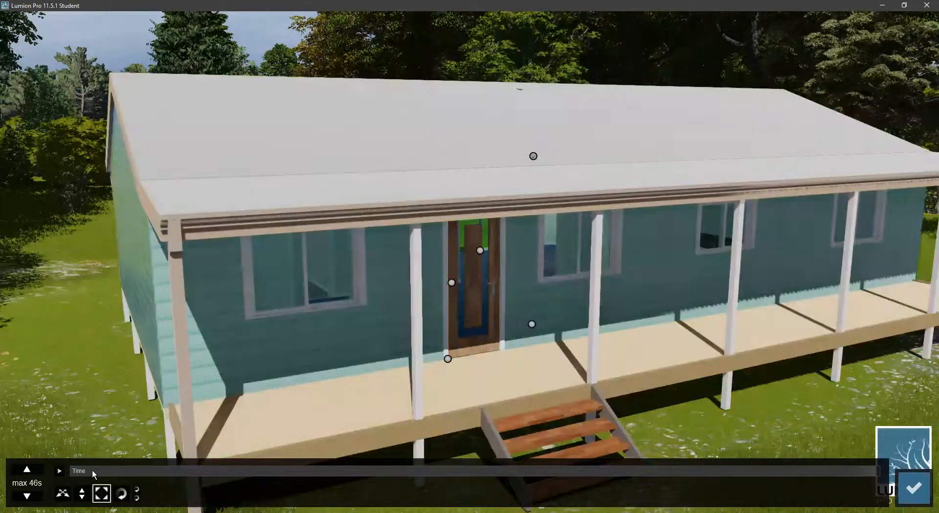
- Set the time to 5.0 and add a starting key for the sliding door panel in its closed position
left_click(89, 470)
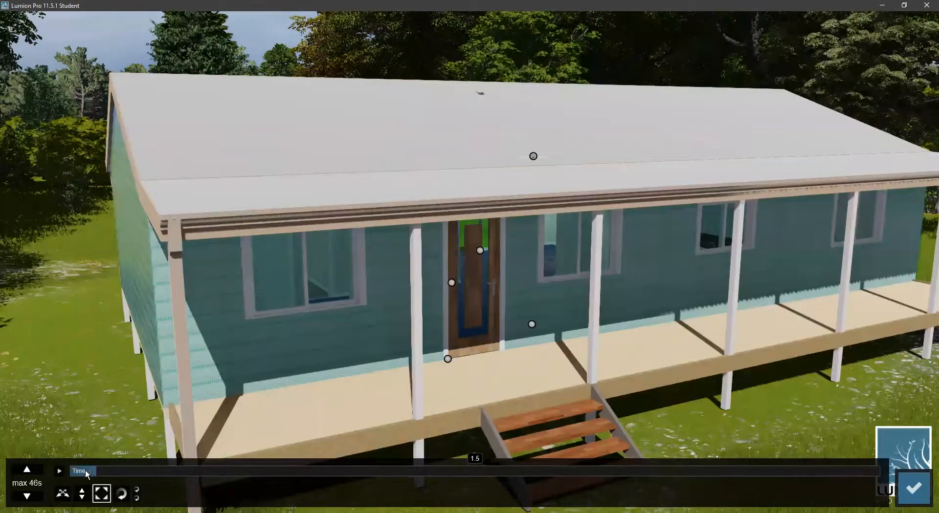
left_click_drag(150, 473, 158, 473)
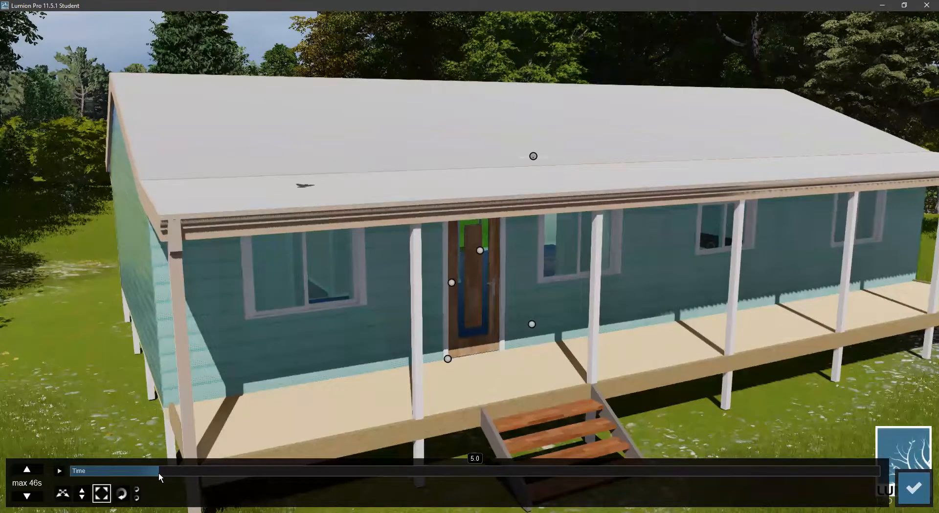
right_click_drag(158, 473, 205, 391)
key("w")
key("w")
key("w")
right_click_drag(417, 313, 417, 386)
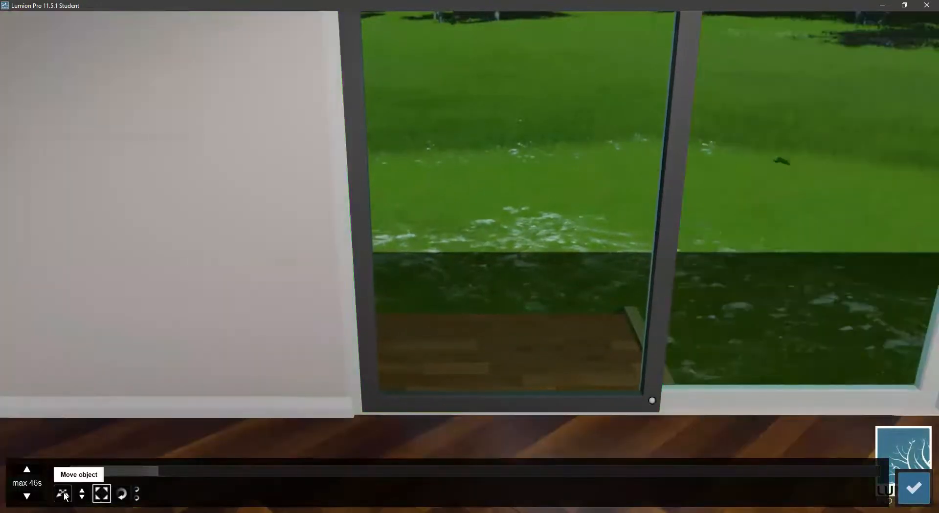
left_click(63, 495)
left_click(457, 408)
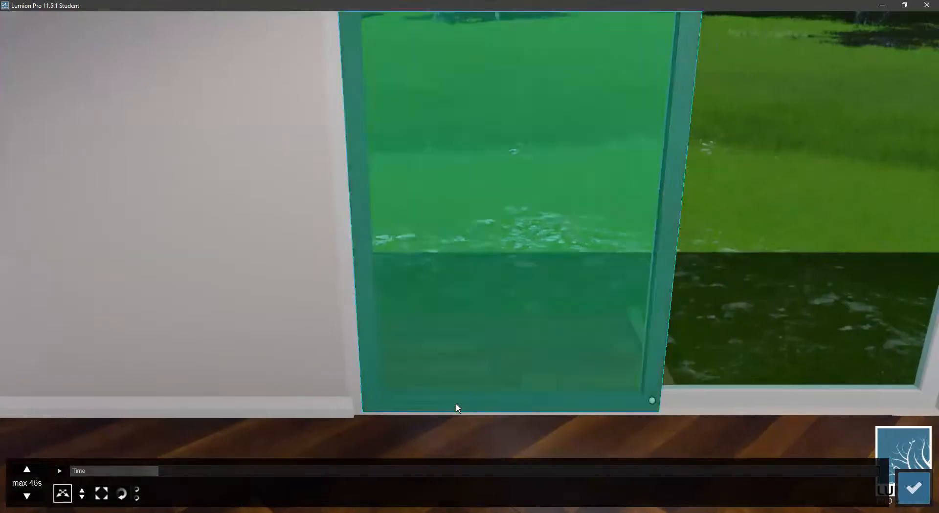
mouse_move(653, 402)
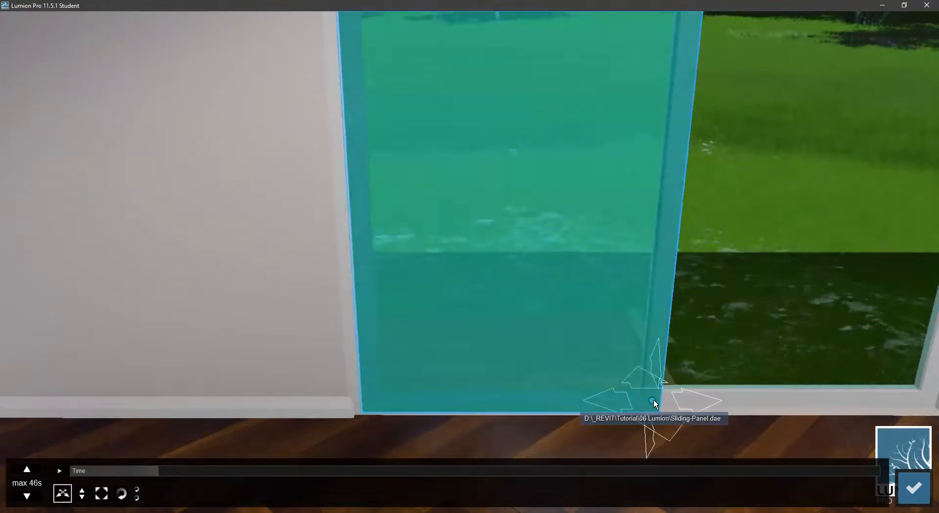
left_click_drag(654, 400, 655, 401)
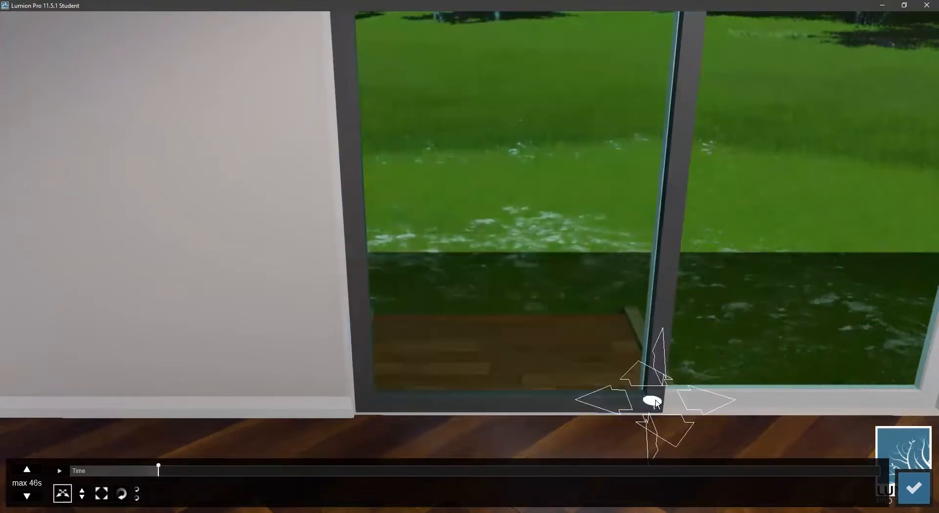
- Try changing the height of the sliding door panel at the first key
right_click_drag(604, 407, 361, 467)
key("d")
key("w")
key("s")
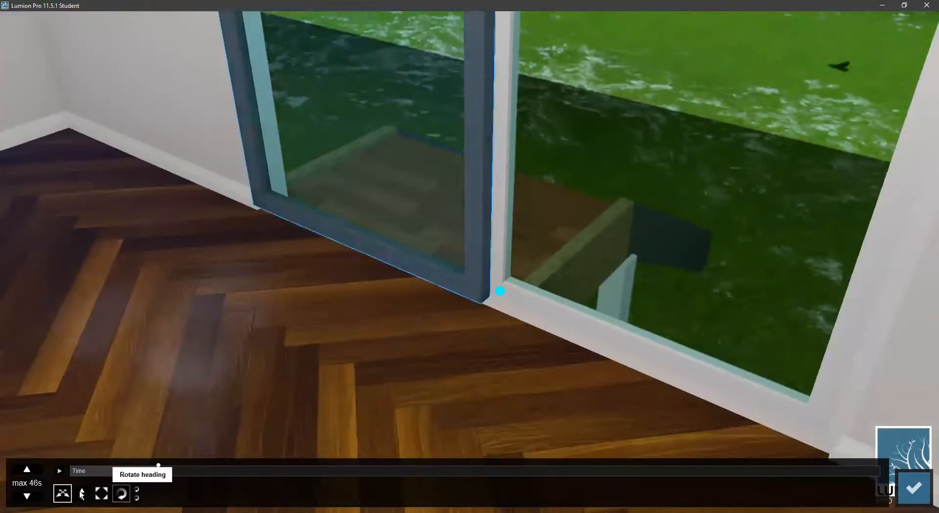
left_click(81, 494)
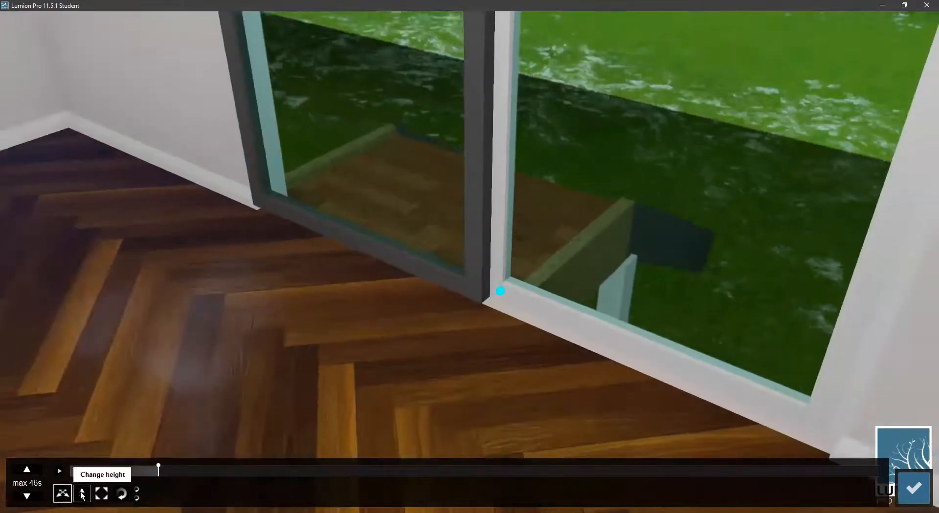
left_click_drag(501, 290, 500, 302)
key("d")
right_click_drag(499, 302, 489, 346)
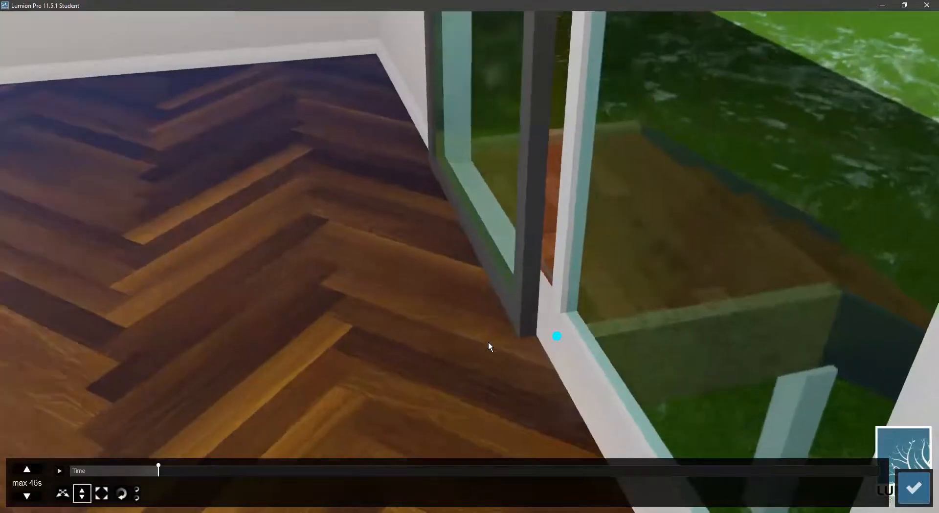
key("a")
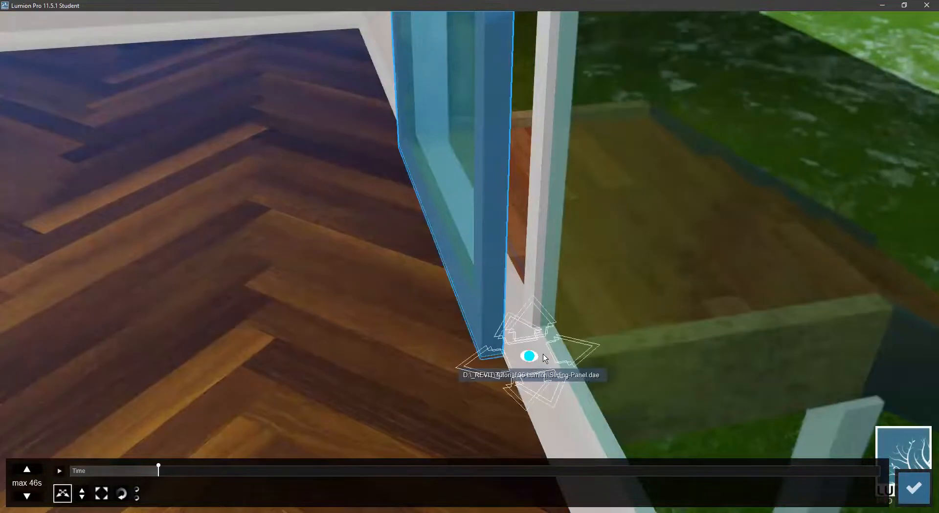
- Try moving the sliding panel freely out of the door frame in different directions
left_click_drag(540, 354, 569, 252)
right_click_drag(466, 299, 675, 277)
mouse_move(697, 266)
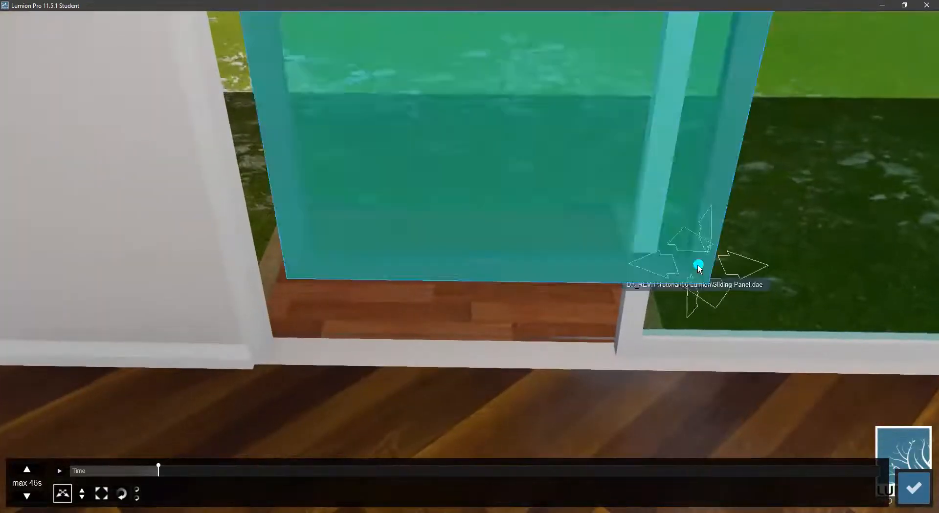
left_click_drag(652, 264, 651, 250)
right_click_drag(675, 325, 667, 247)
key("a")
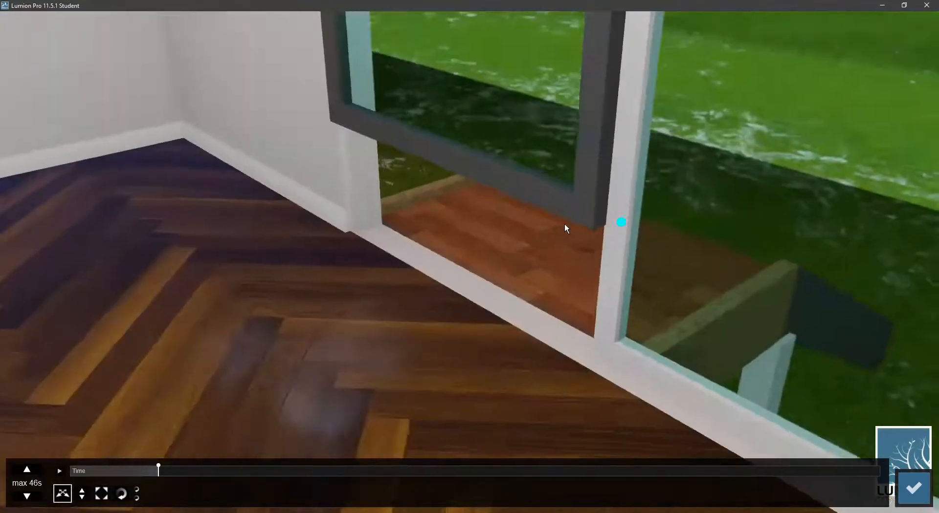
key("d")
key("a")
left_click_drag(526, 225, 381, 427)
- Rotate the sliding panel's heading at the first key and move the panel back into the closed position in its frame
left_click(121, 494)
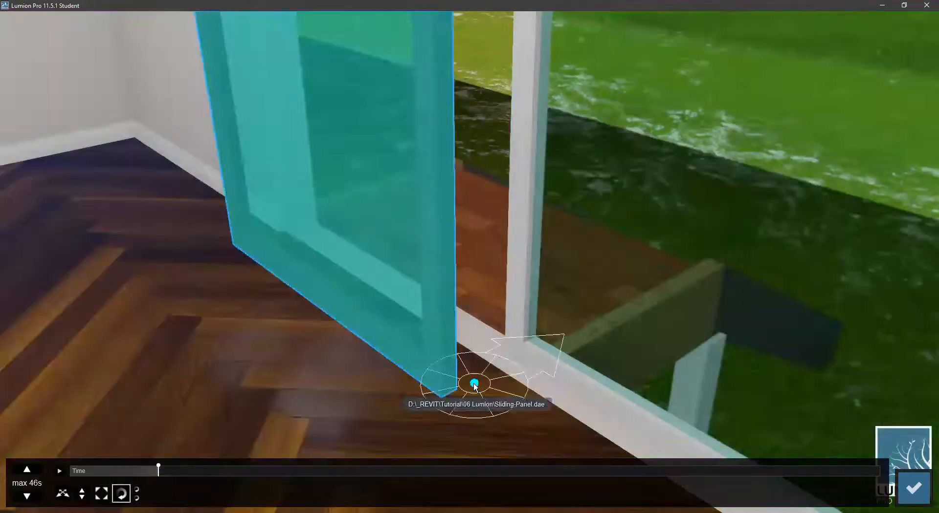
left_click_drag(475, 384, 418, 420)
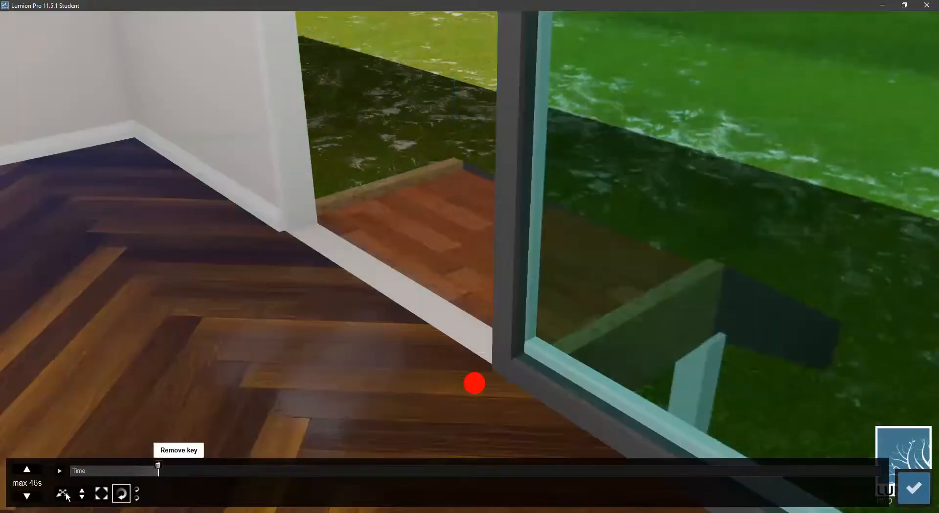
left_click(63, 494)
left_click_drag(475, 386, 274, 235)
key("a")
right_click_drag(274, 235, 421, 261)
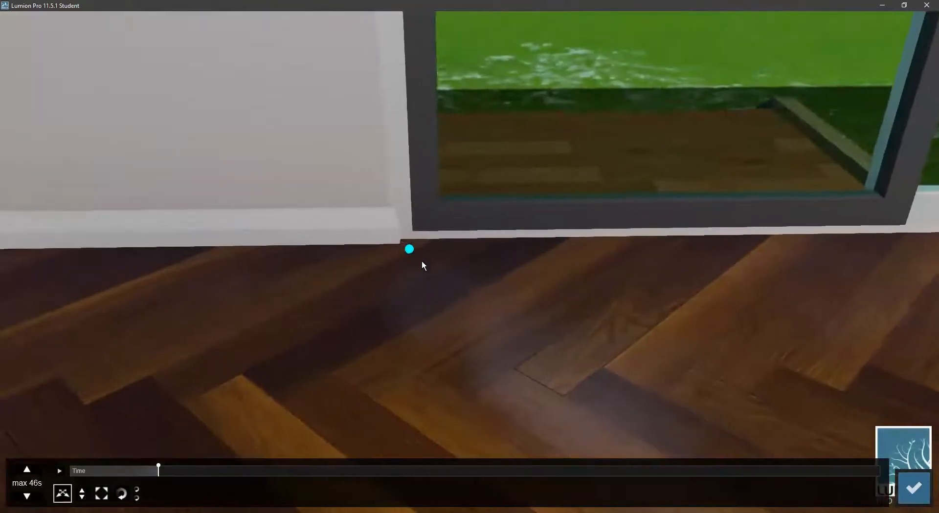
left_click(411, 250)
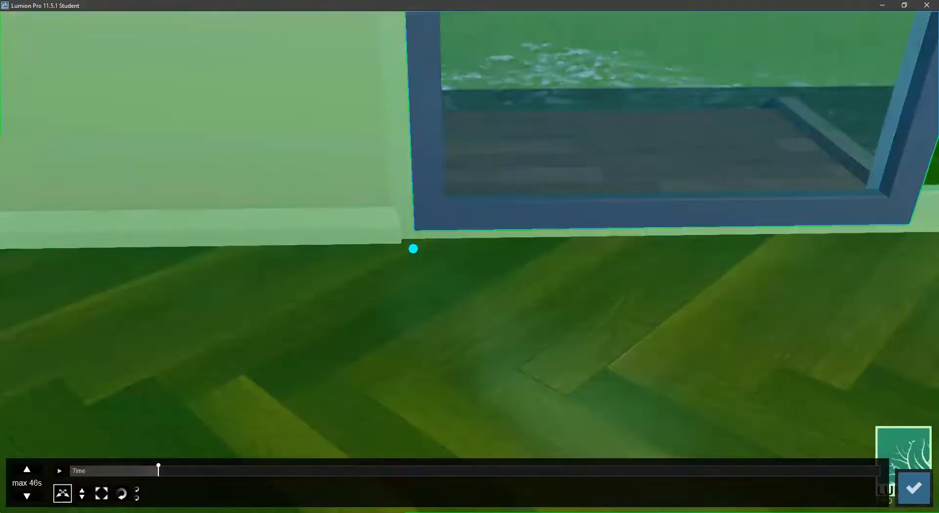
- Advance the time slightly past the first key and slide the panel partly open along the frame
key("d")
right_click_drag(566, 292, 381, 254)
key("d")
right_click_drag(417, 282, 586, 313)
key("a")
key("d")
key("w")
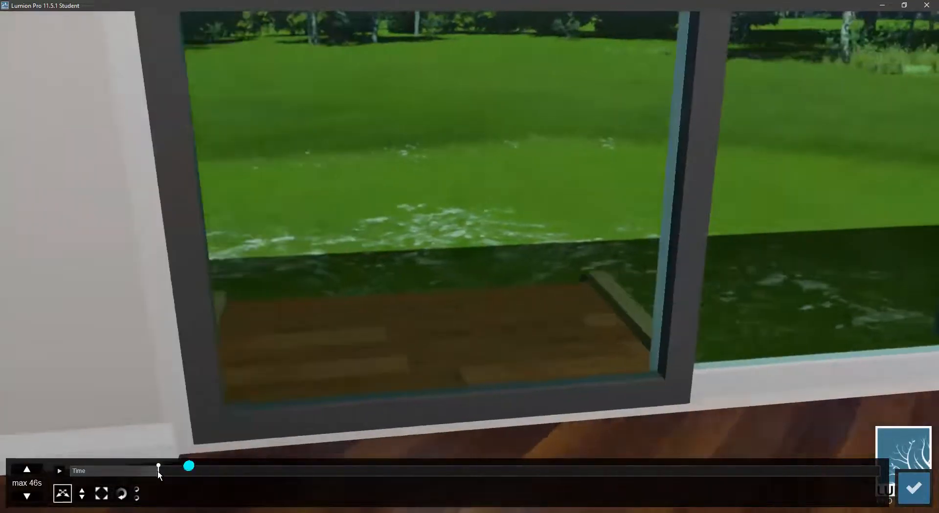
key("s")
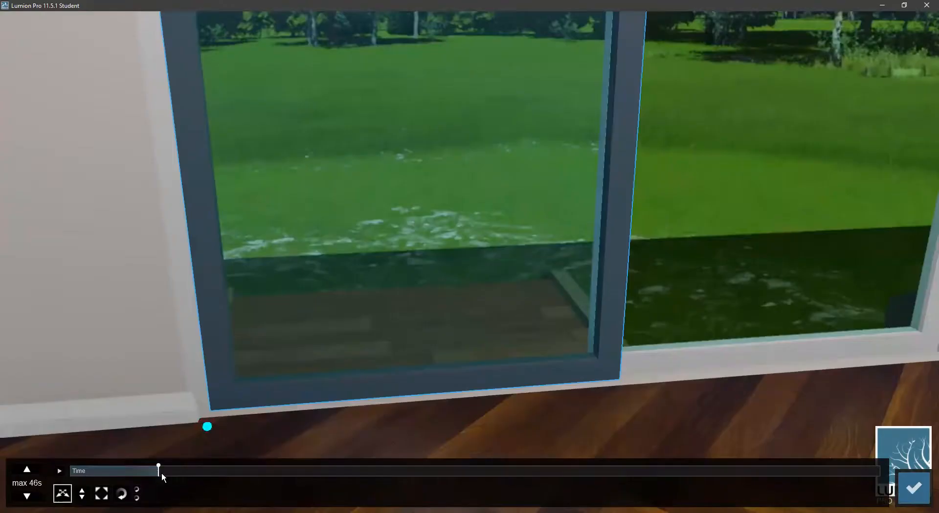
mouse_move(159, 471)
left_click_drag(160, 471, 162, 472)
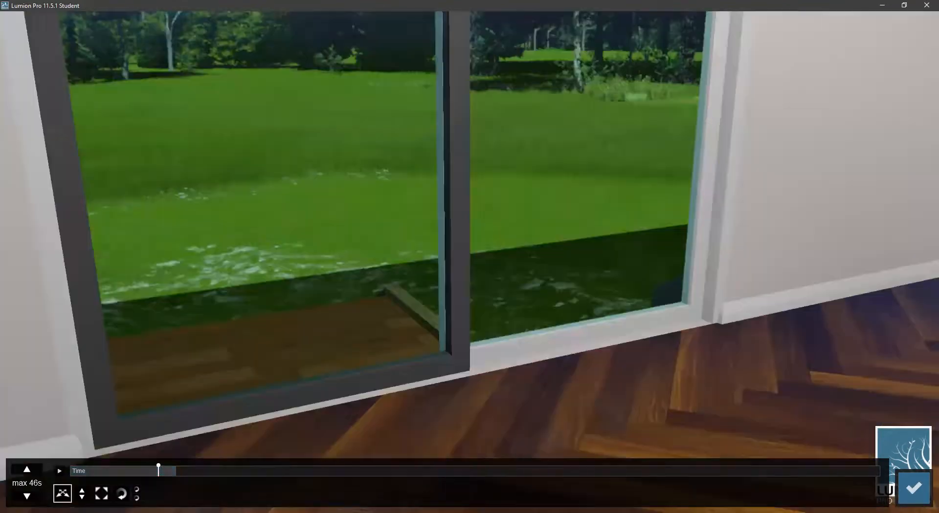
right_click_drag(537, 394, 379, 394)
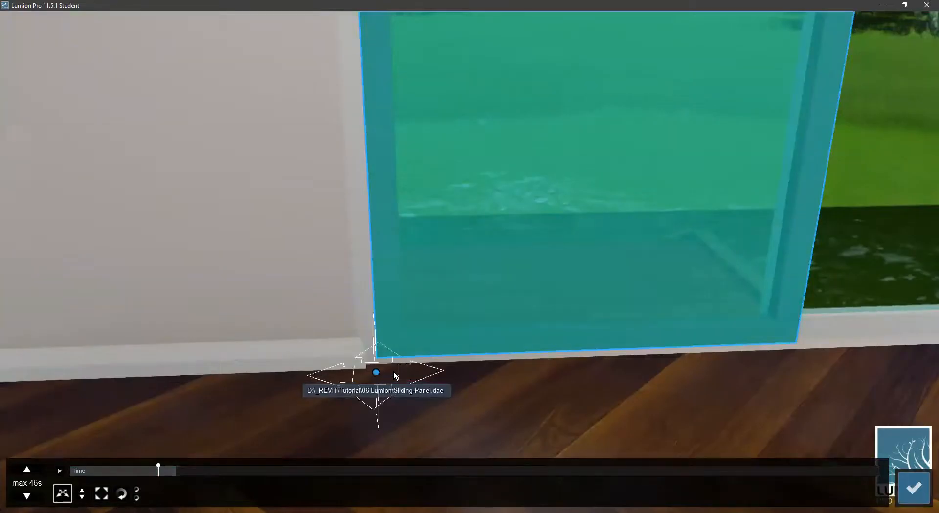
left_click_drag(394, 372, 417, 371)
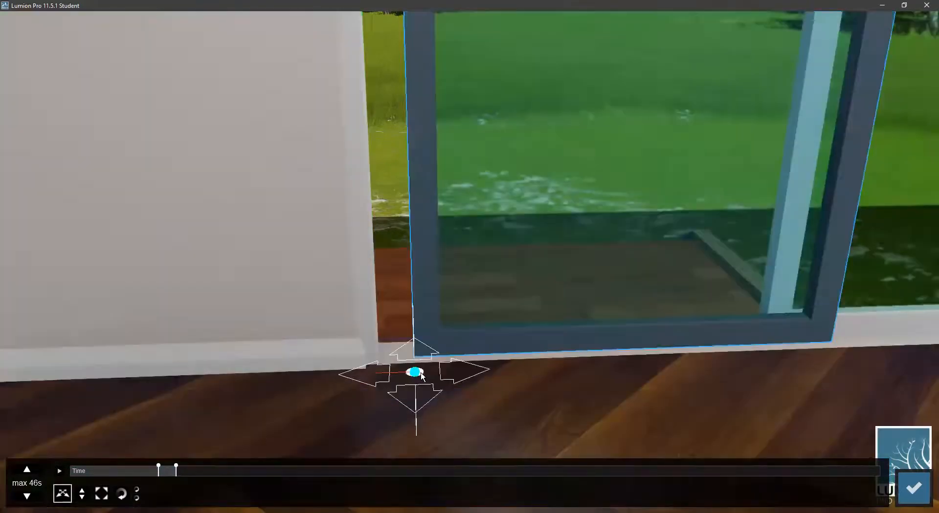
left_click_drag(426, 371, 428, 371)
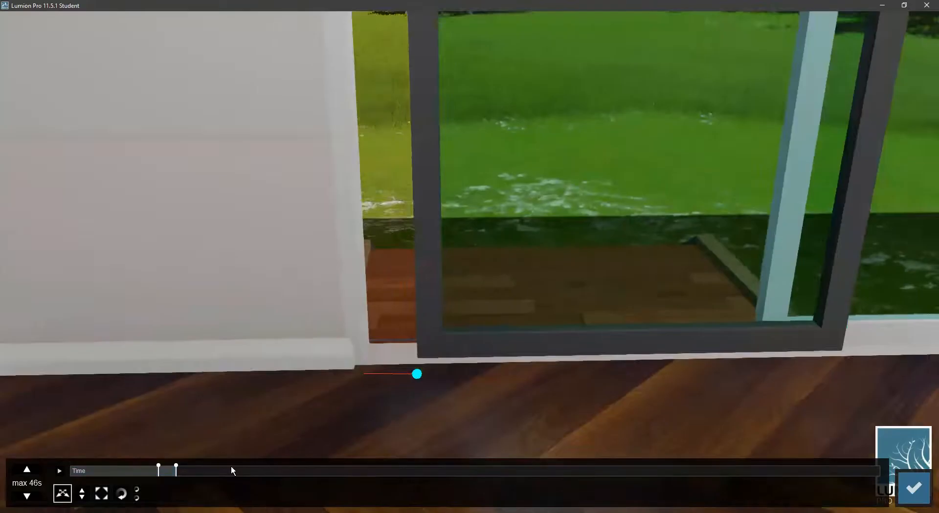
- Advance the time slightly past the second key and slide the panel about 0.37 m further open
left_click_drag(232, 468, 176, 472)
left_click(340, 374)
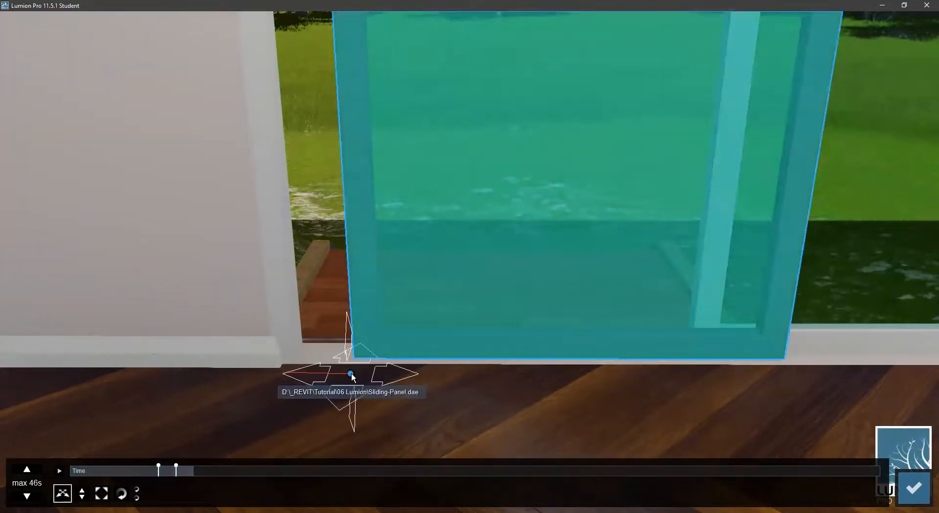
left_click_drag(351, 374, 528, 377)
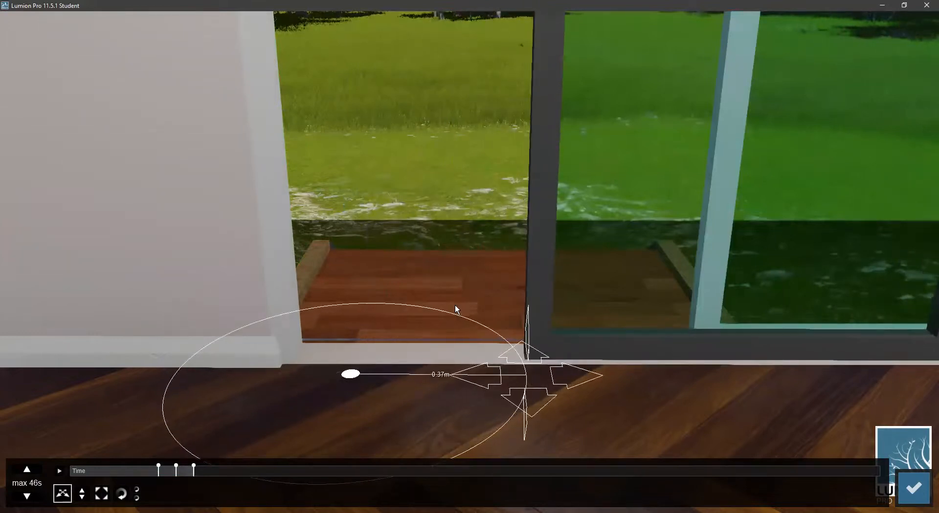
key("s")
key("d")
key("a")
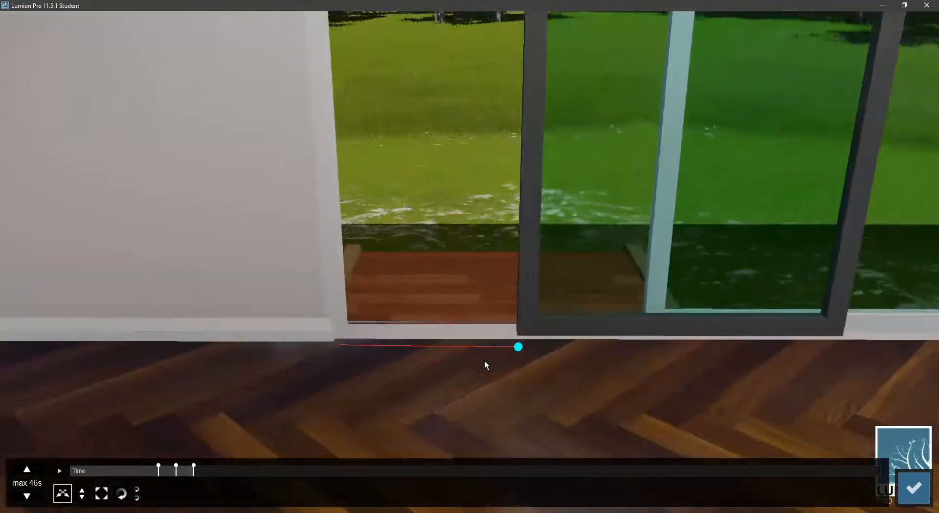
- Advance the time slightly past the third key, slide the panel further over the fixed pane, and save the animation
key("w")
key("d")
key("a")
key("d")
left_click(367, 369)
left_click_drag(432, 373, 472, 368)
left_click(208, 470)
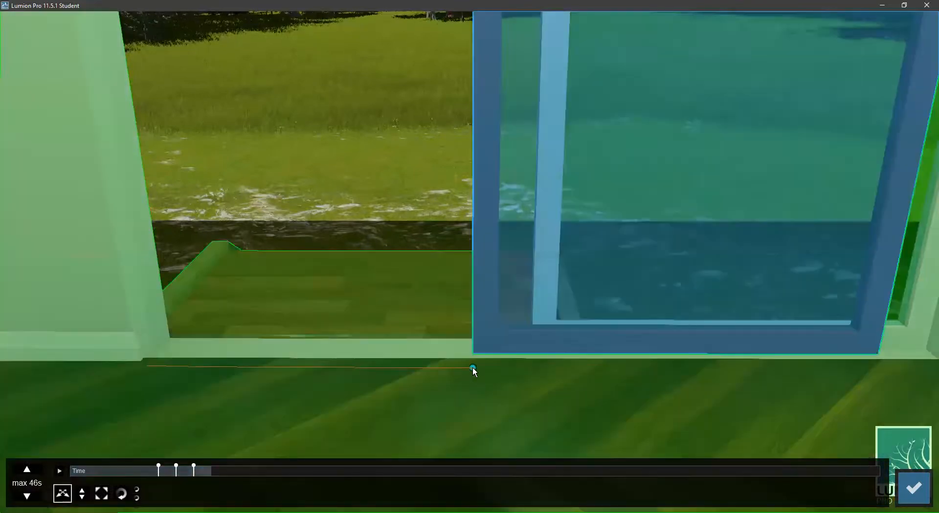
left_click_drag(472, 368, 513, 367)
key("a")
right_click_drag(660, 412, 911, 491)
key("s")
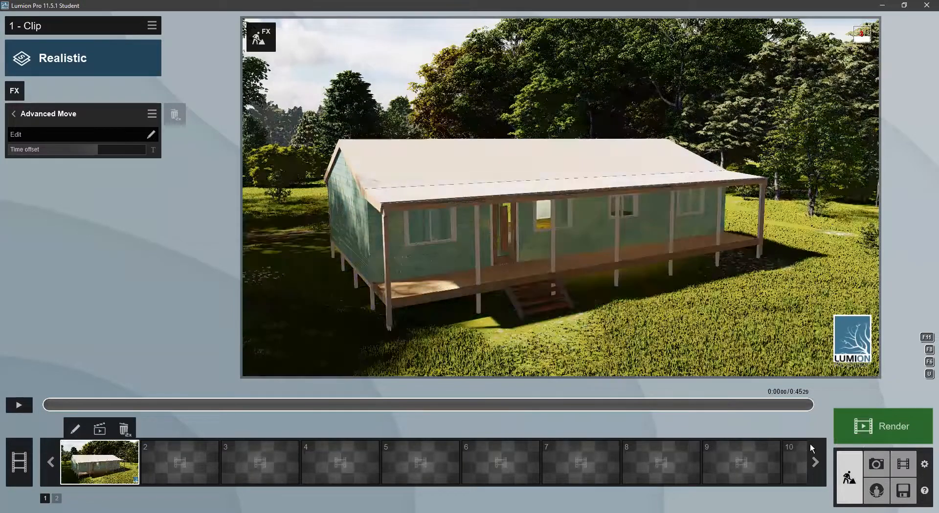
- Return to editing the scene and go through the house to the sliding door in the living room
left_click(851, 476)
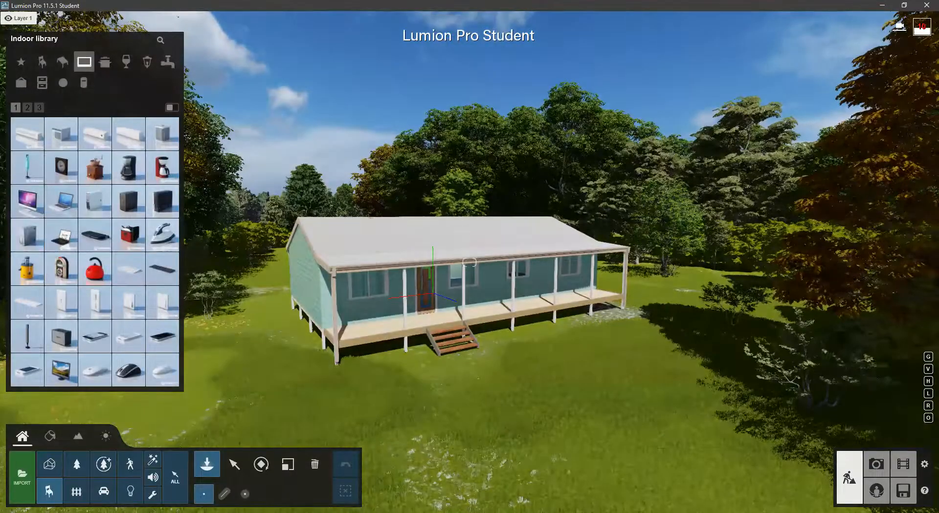
key("w")
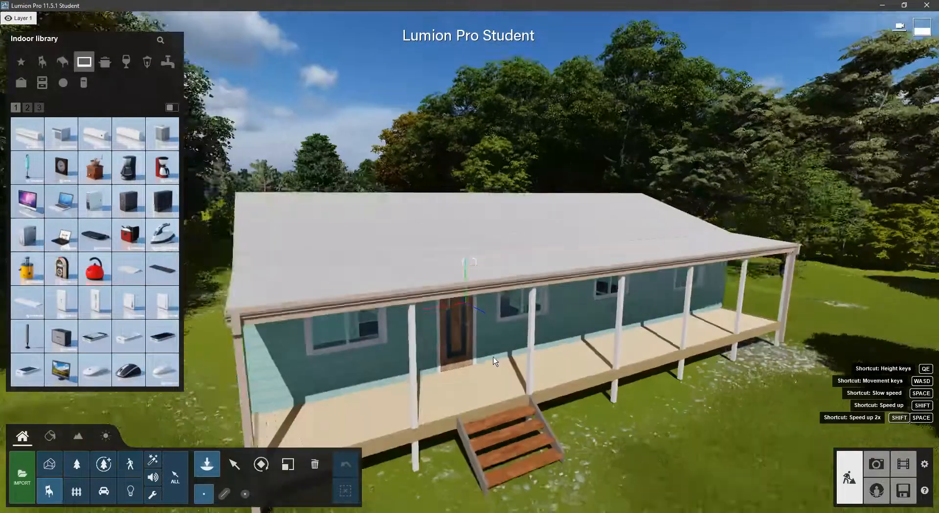
key("w")
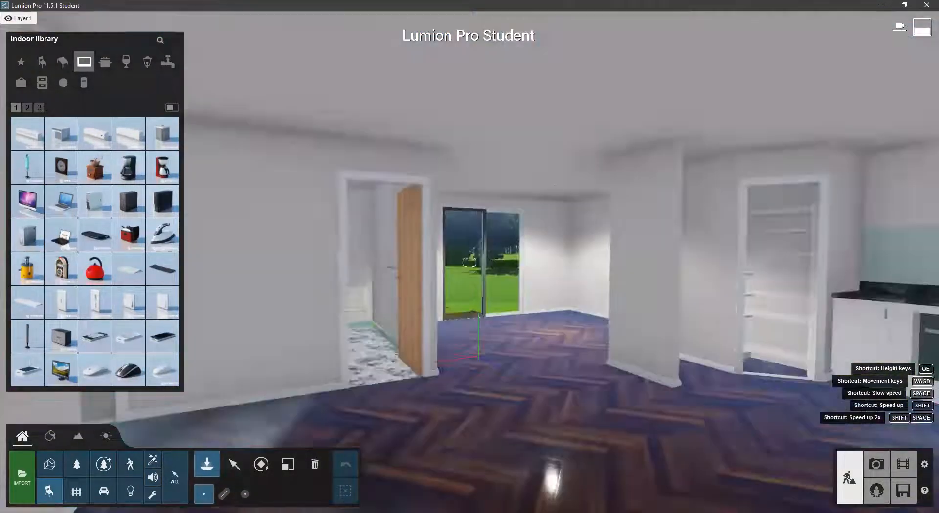
key("w")
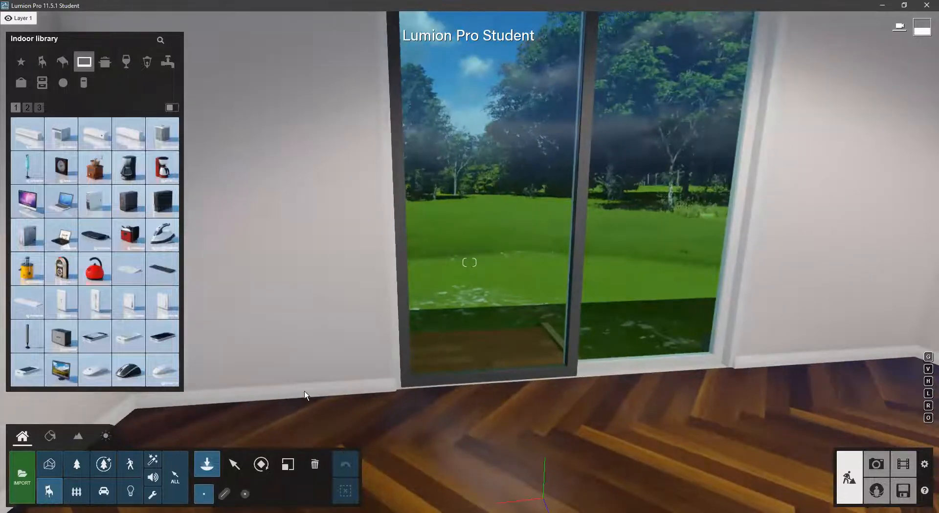
left_click(236, 464)
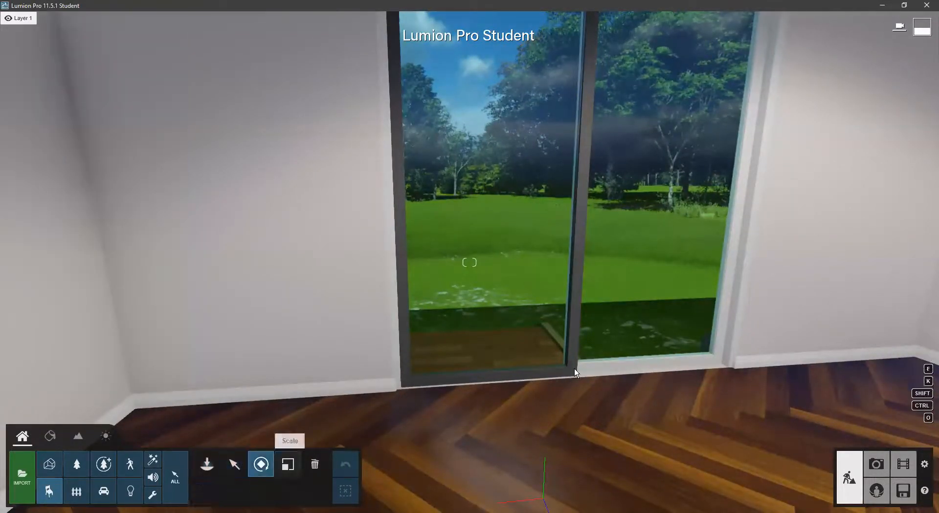
key("w")
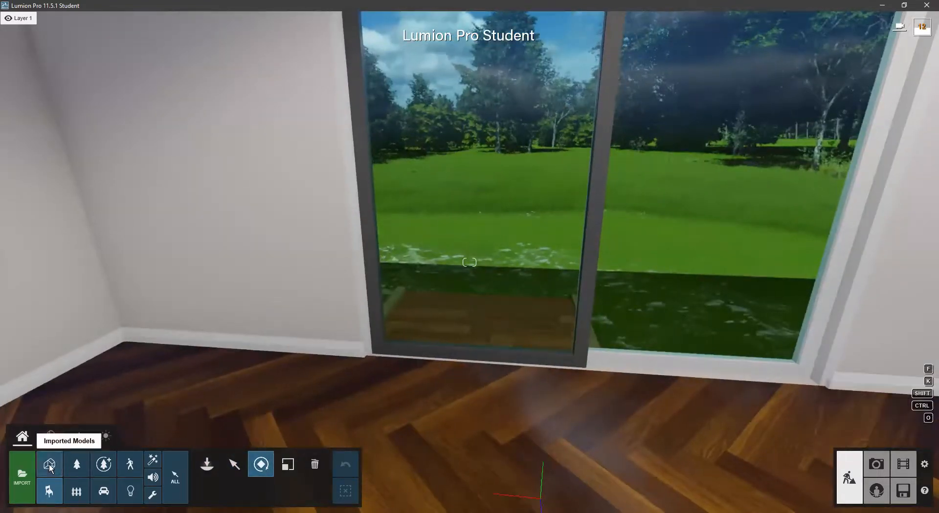
- Limit object selection to imported models and rotate the Sliding-Panel model so that it faces the opposite way
left_click(227, 465)
key("d")
key("w")
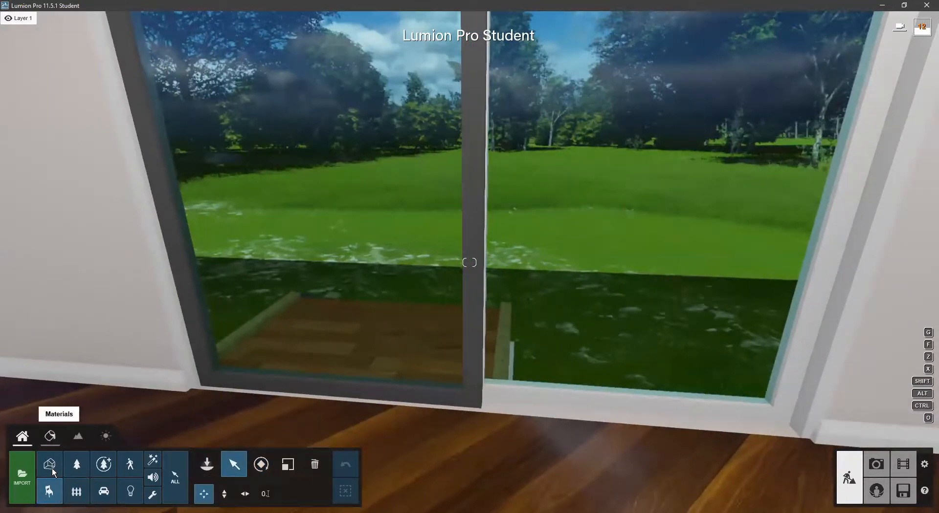
left_click(51, 468)
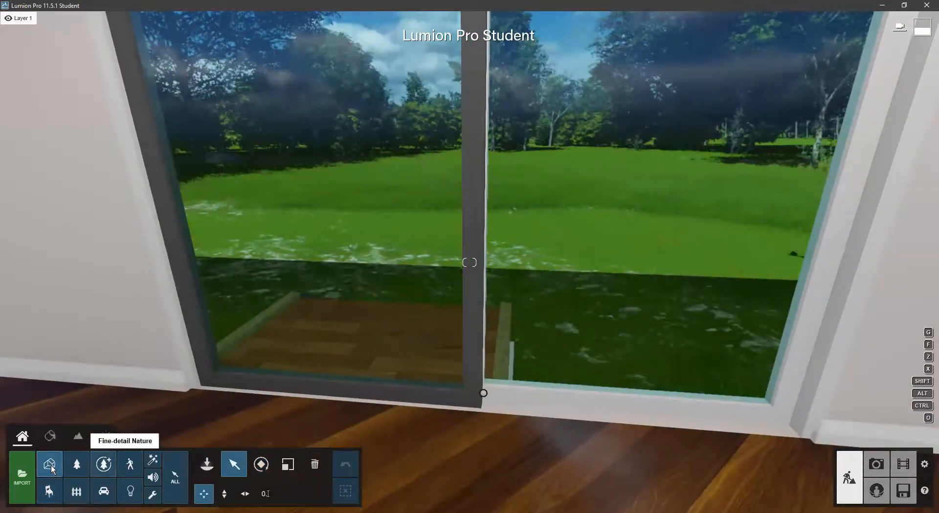
key("s")
key("a")
left_click(261, 465)
key("d")
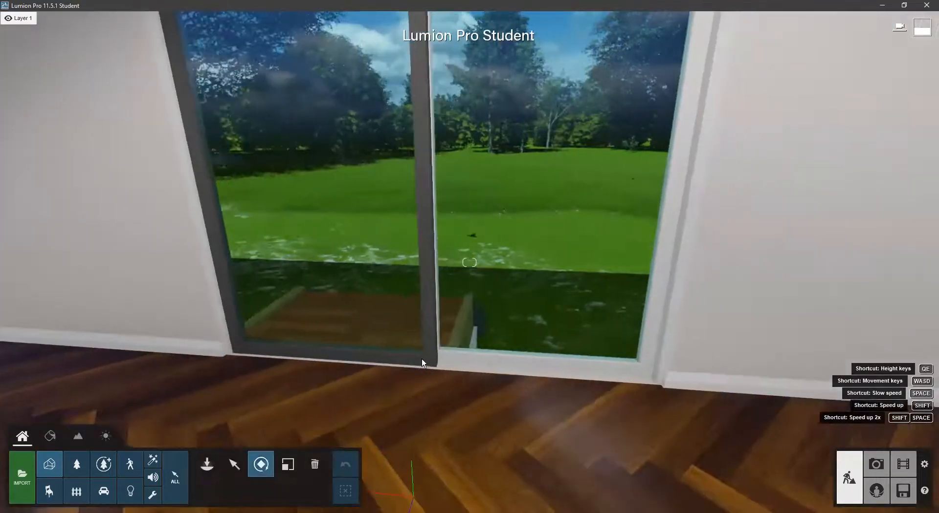
left_click(439, 358)
left_click(439, 358)
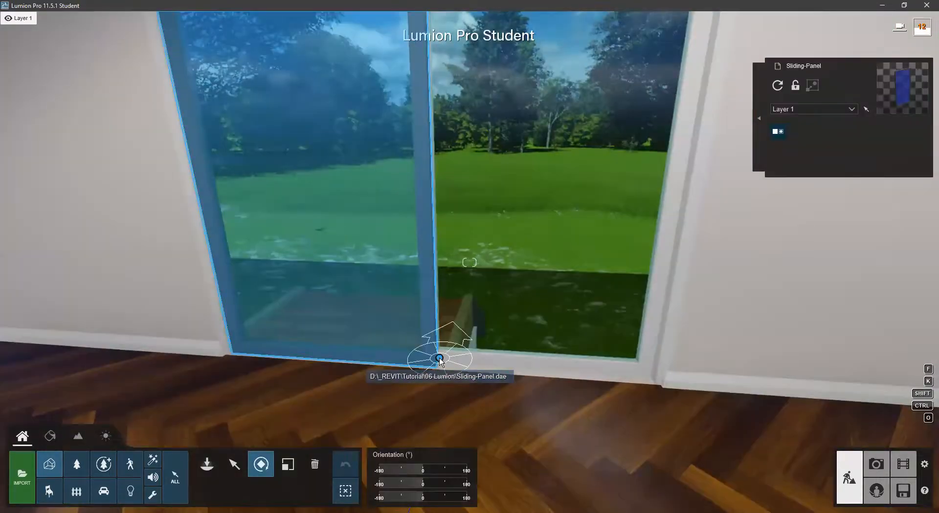
left_click_drag(427, 388, 427, 390)
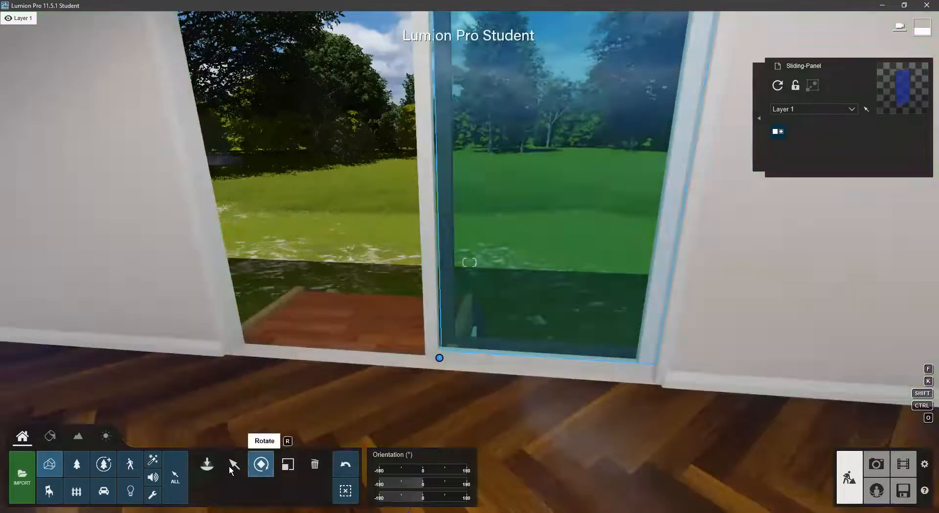
- Move the rotated sliding panel along the threshold back into its door opening and check its alignment
key("m")
left_click_drag(439, 358, 223, 364)
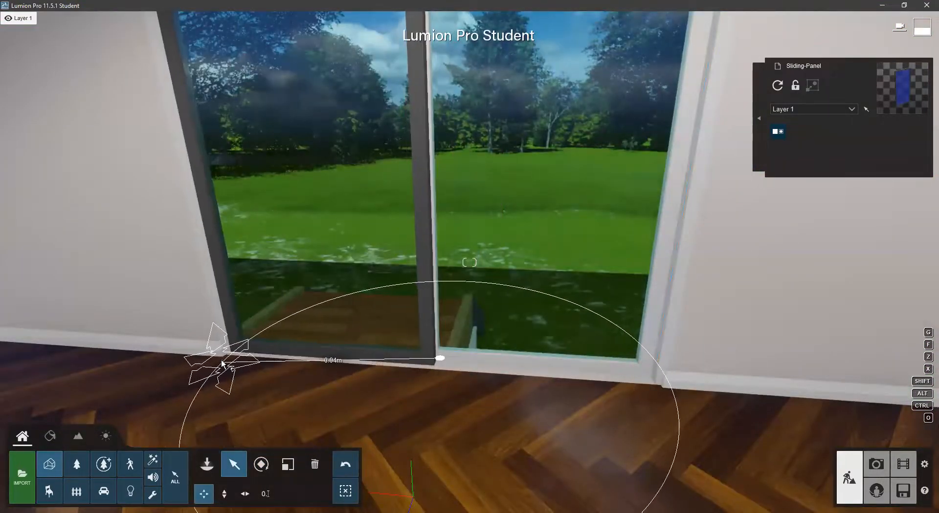
key("d")
right_click_drag(469, 262, 418, 235)
key("a")
key("s")
key("s")
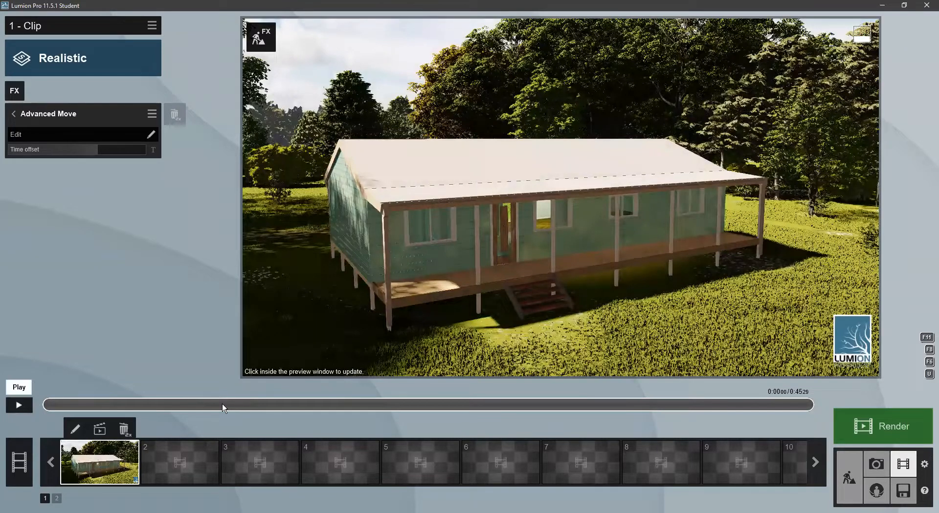
- Reopen the walkthrough clip at the sliding door shot and set the Advanced Move time offset to -30.0
left_click_drag(274, 404, 586, 416)
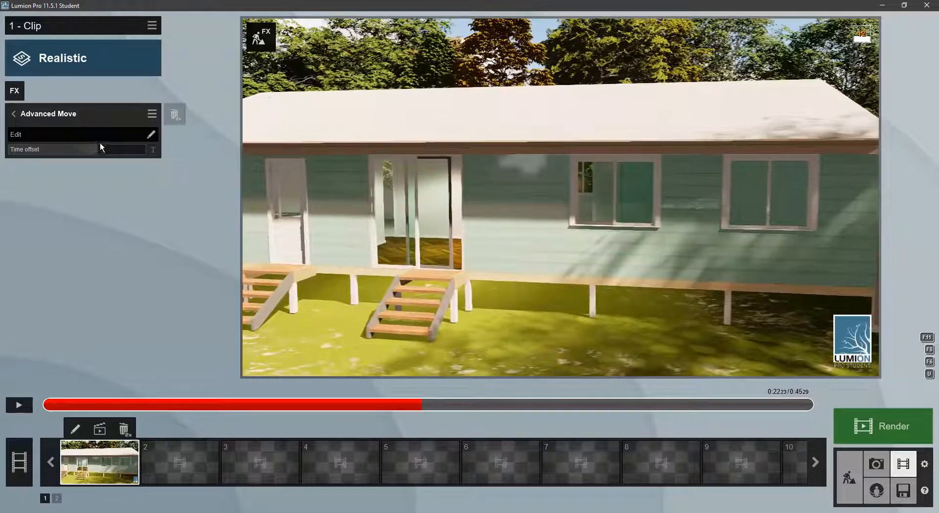
left_click(99, 152)
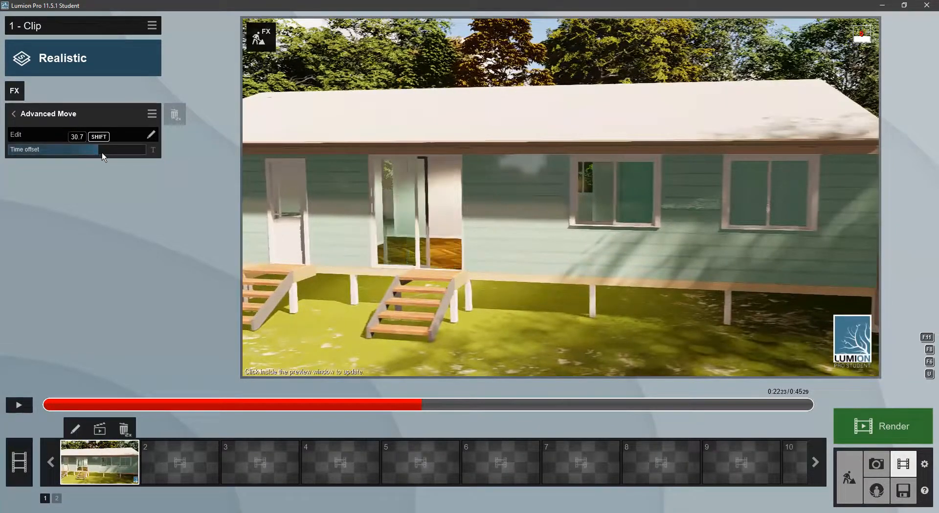
left_click_drag(103, 155, 108, 156)
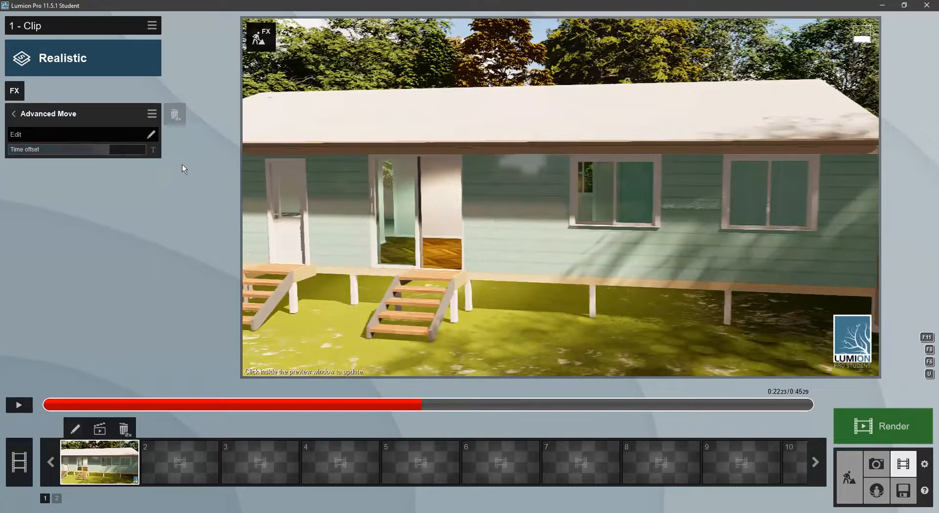
left_click_drag(425, 408, 496, 408)
left_click_drag(110, 149, 57, 154)
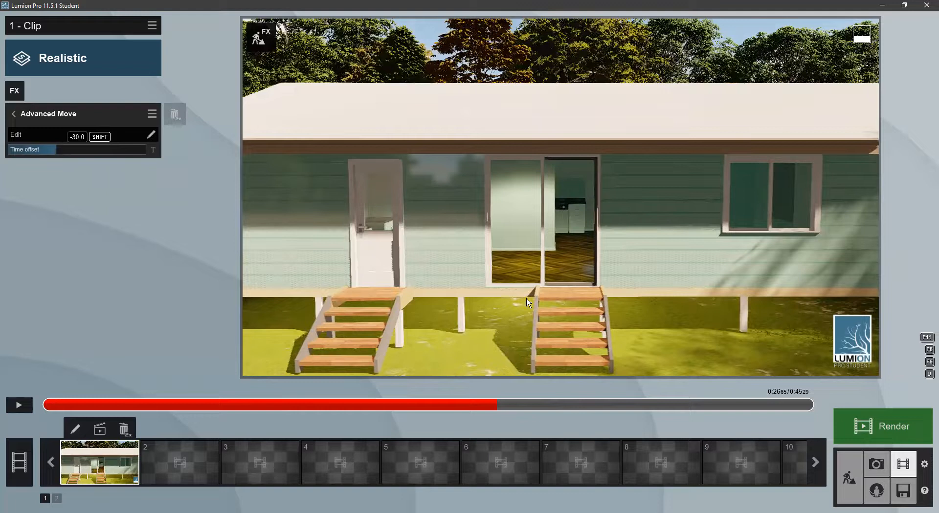
- Scrub the clip to its end and back to the approach shot to examine the sliding door's movement
left_click_drag(452, 404, 410, 405)
left_click_drag(500, 408, 820, 420)
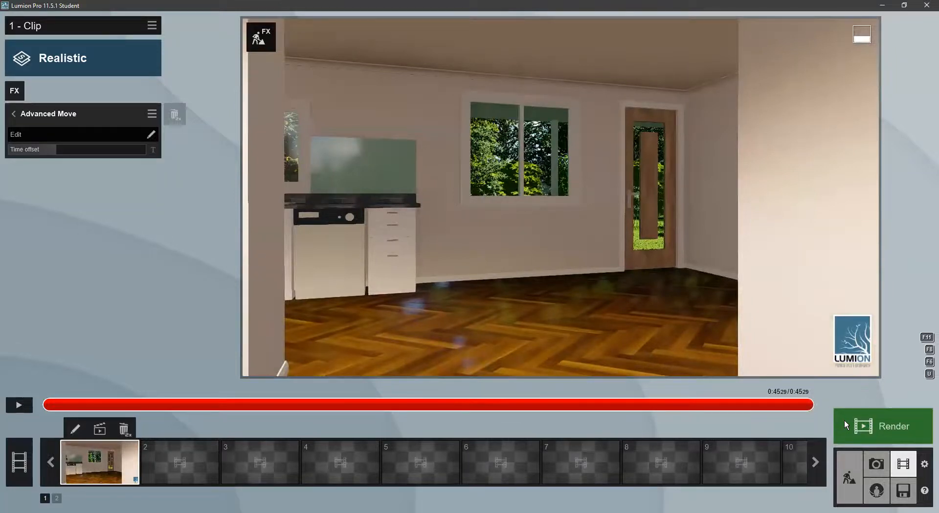
left_click_drag(759, 421, 574, 399)
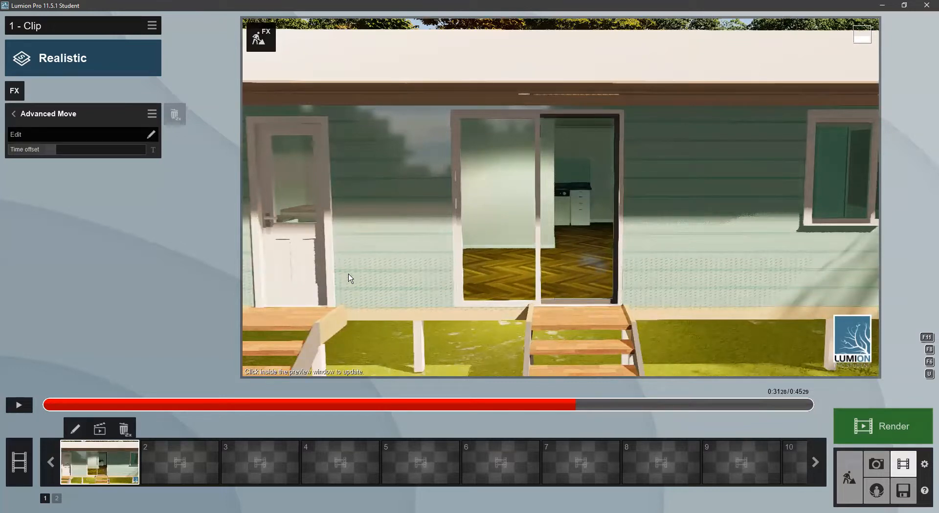
- Return to editing the scene and inspect the house exterior from the rear doors around to the front verandah
left_click(849, 471)
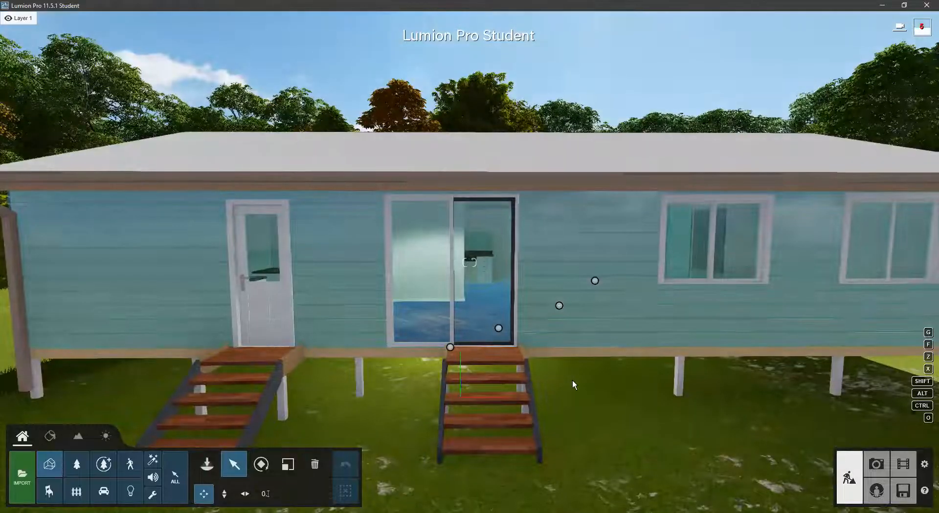
key("s")
key("s")
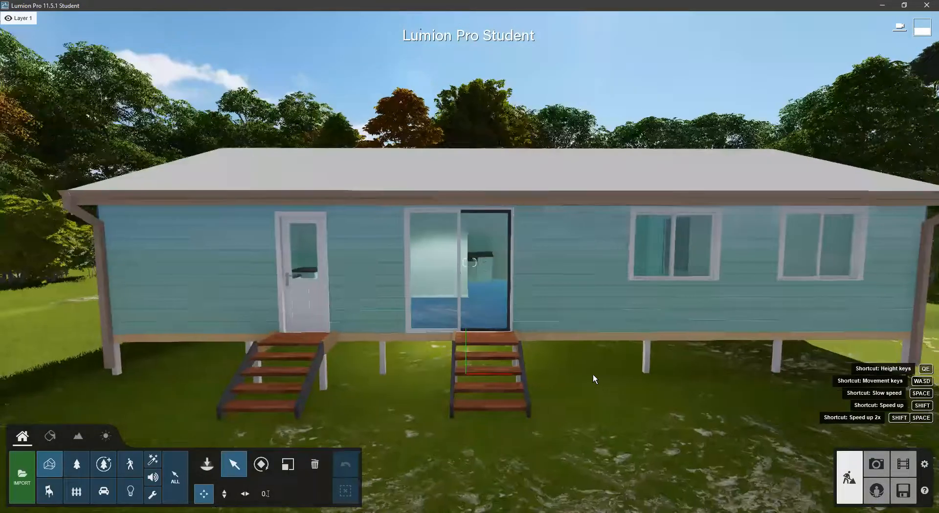
key("d")
right_click_drag(646, 375, 391, 367)
key("d")
key("d")
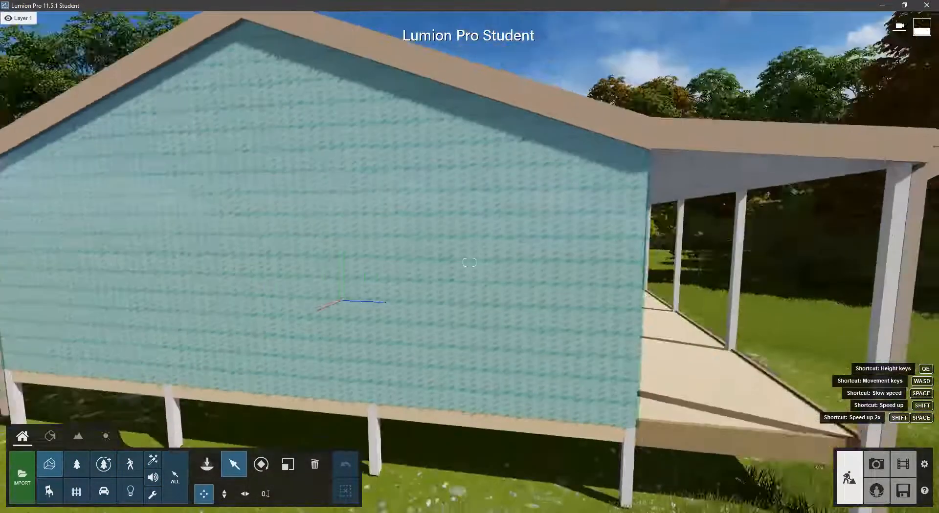
key("d")
right_click_drag(470, 262, 488, 294)
key("s")
key("q")
key("w")
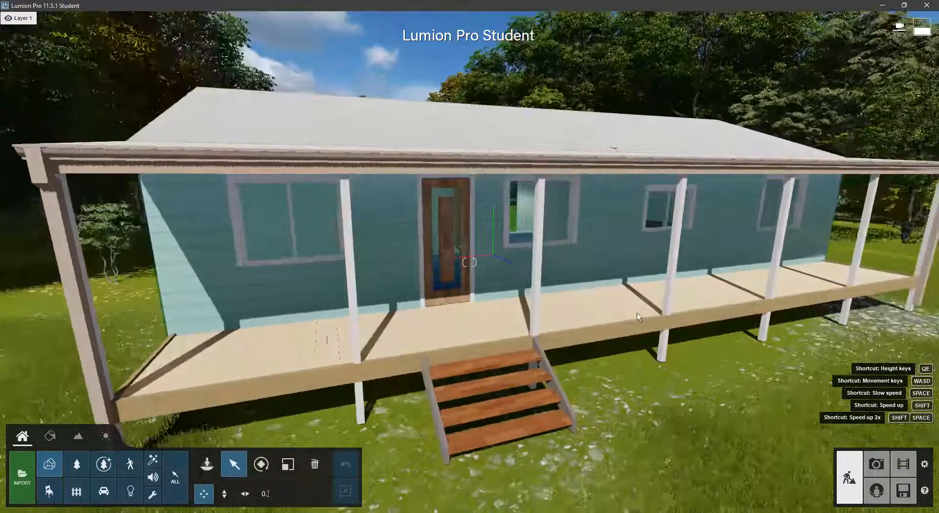
key("s")
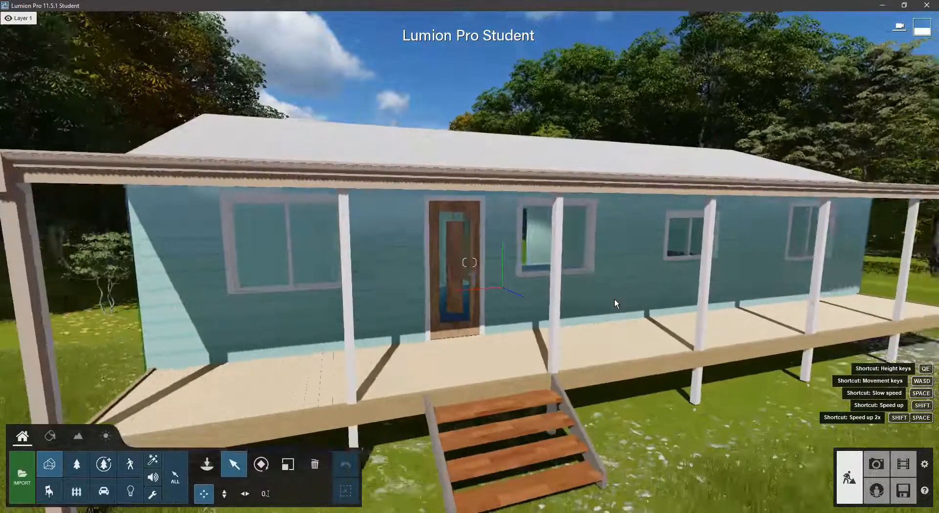
- Enter the house from the verandah and view the living room with the sliding door
key("w")
right_click_drag(614, 299, 679, 289)
key("w")
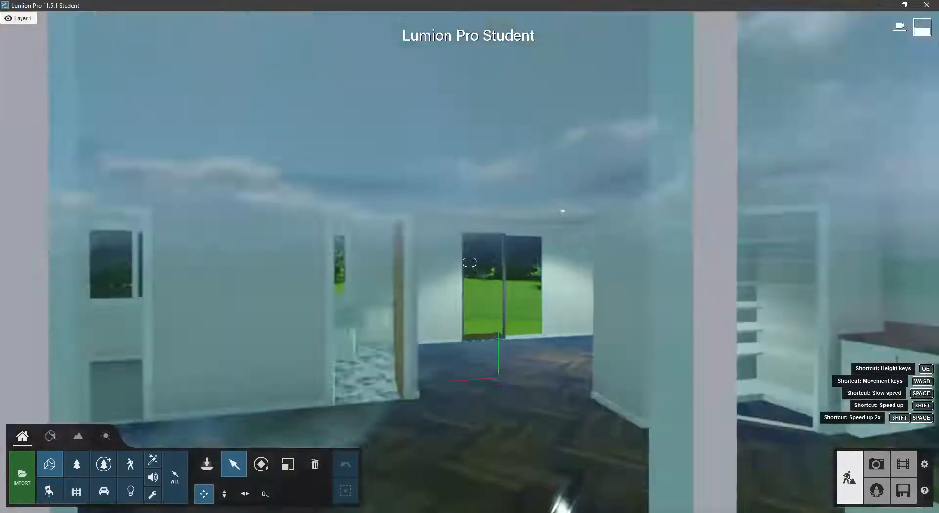
key("w")
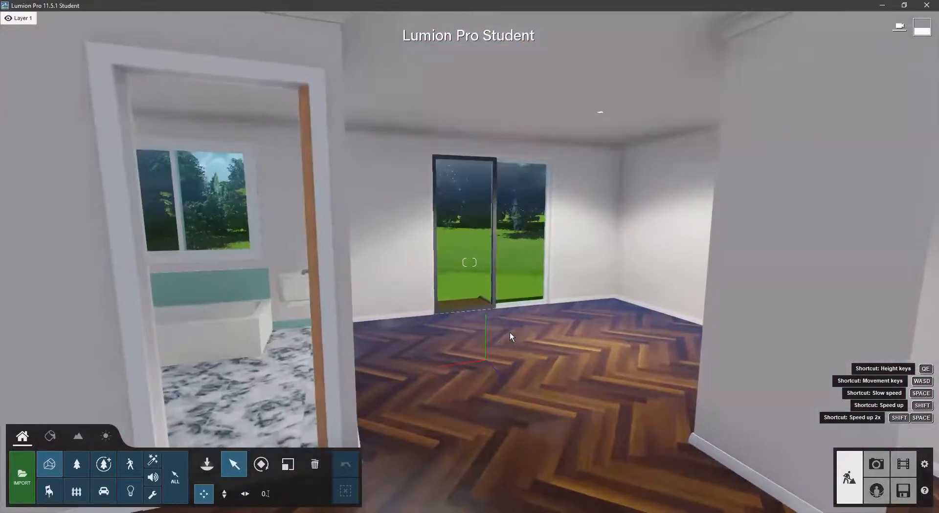
- Switch imported models to placement mode and collapse the model library to a single thumbnail
left_click(508, 331)
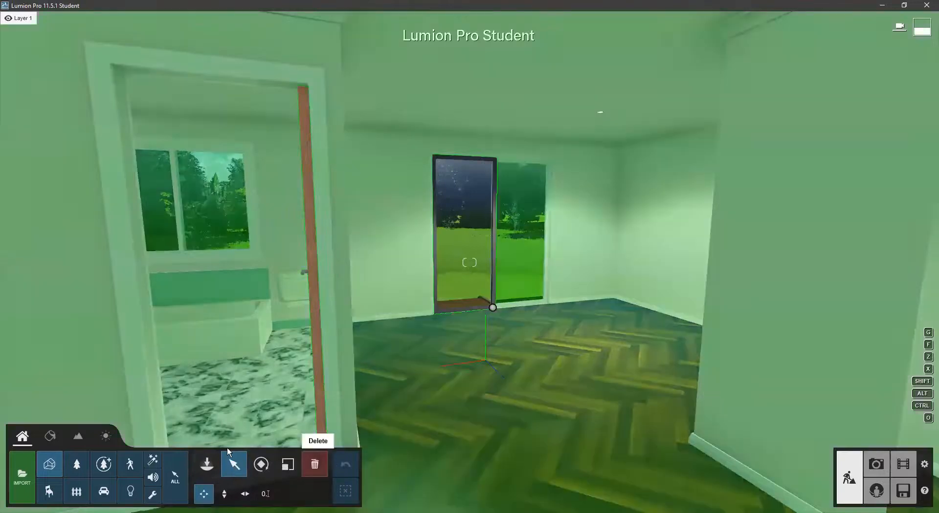
left_click(207, 467)
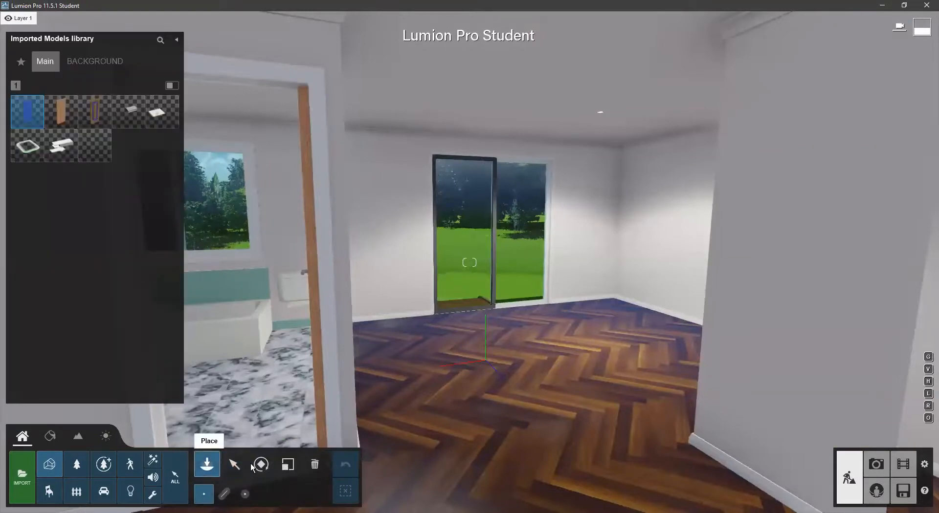
left_click(176, 40)
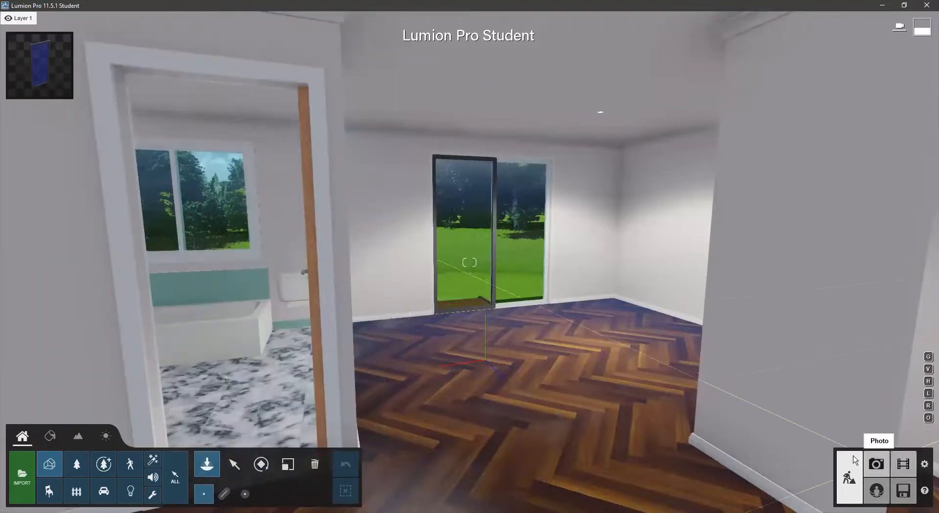